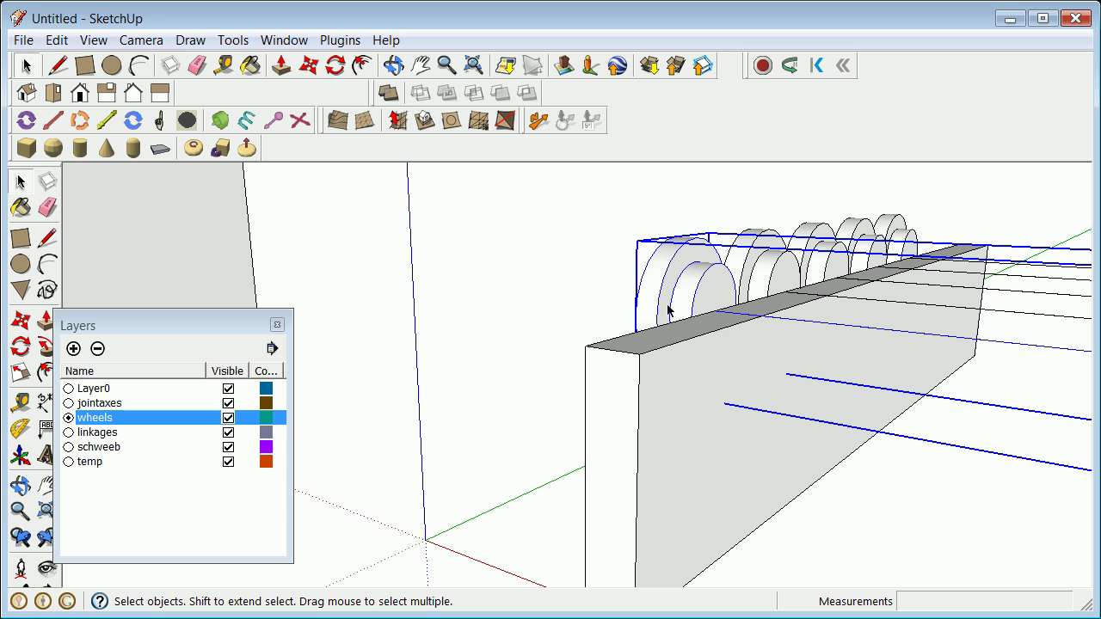
Review the list of components used in the current model.
left_click(569, 257)
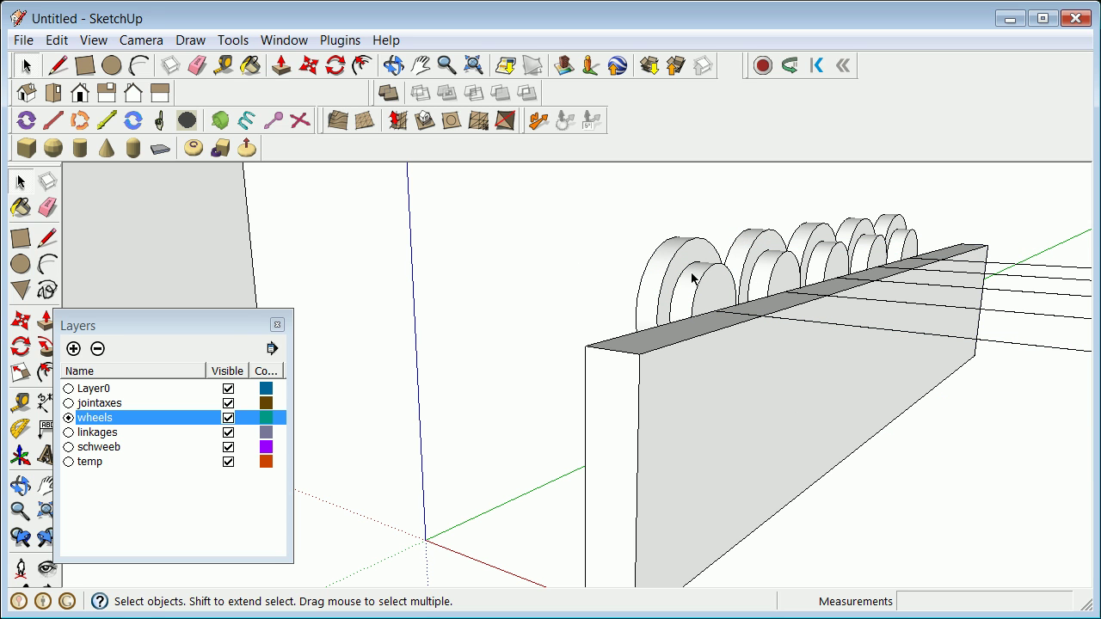
left_click(288, 44)
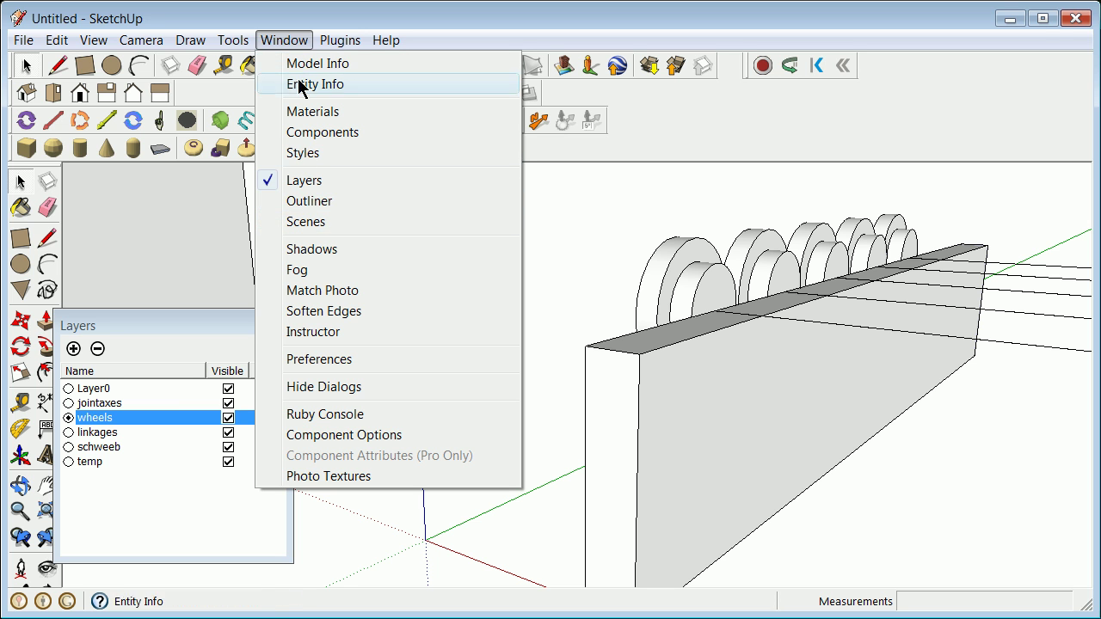
left_click(317, 134)
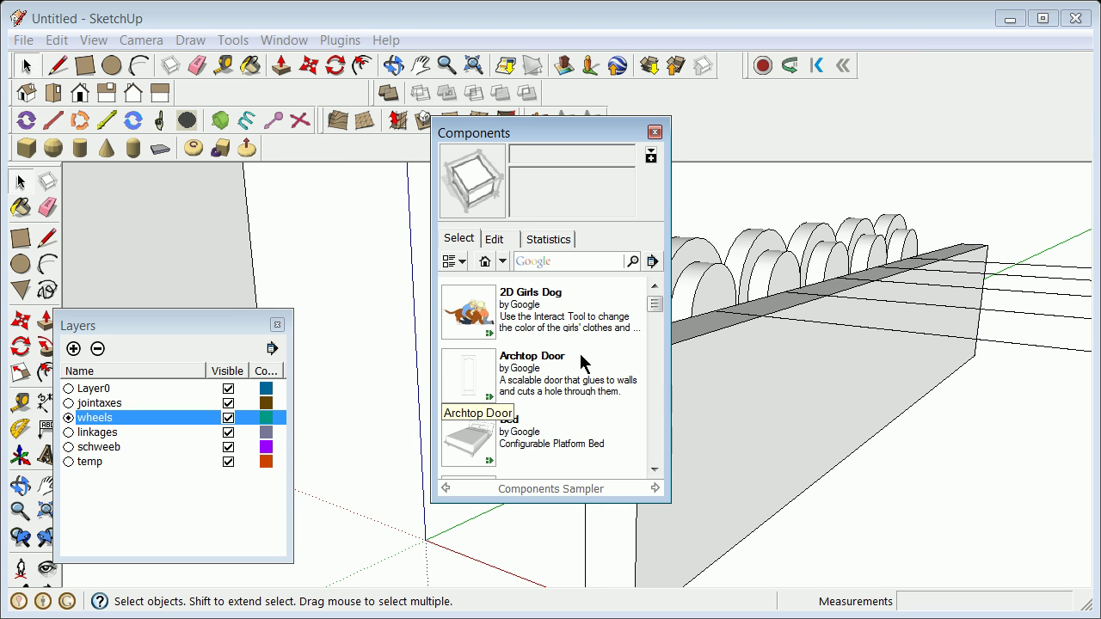
left_click(502, 262)
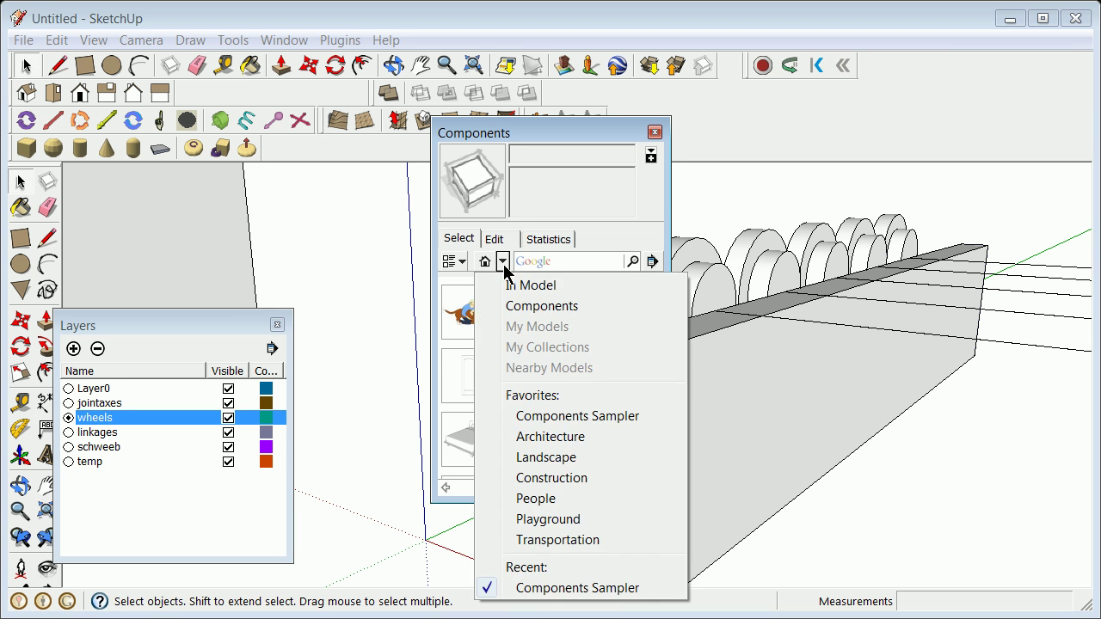
left_click(516, 283)
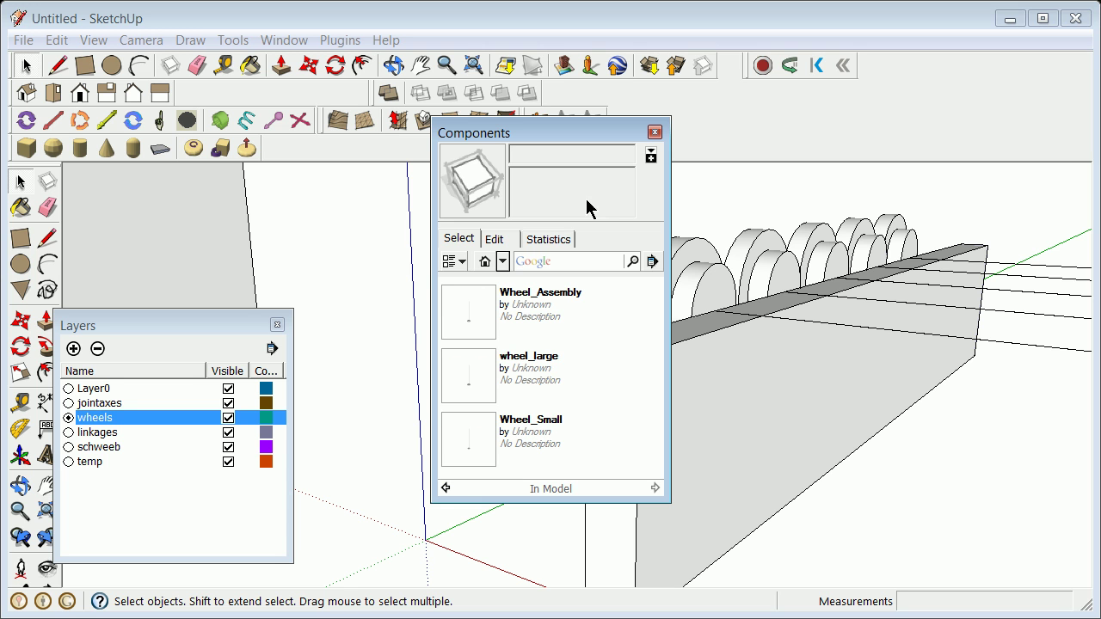
left_click(654, 133)
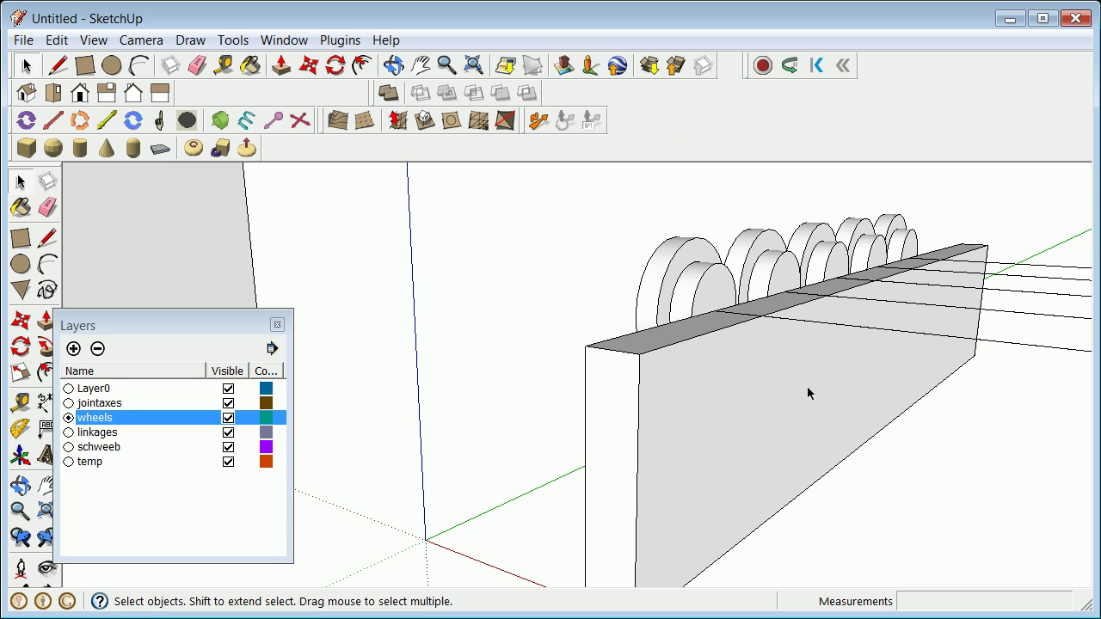
Paint the small wheel inside the front wheel assembly with Color_A05, editing it within its component.
left_click(715, 297)
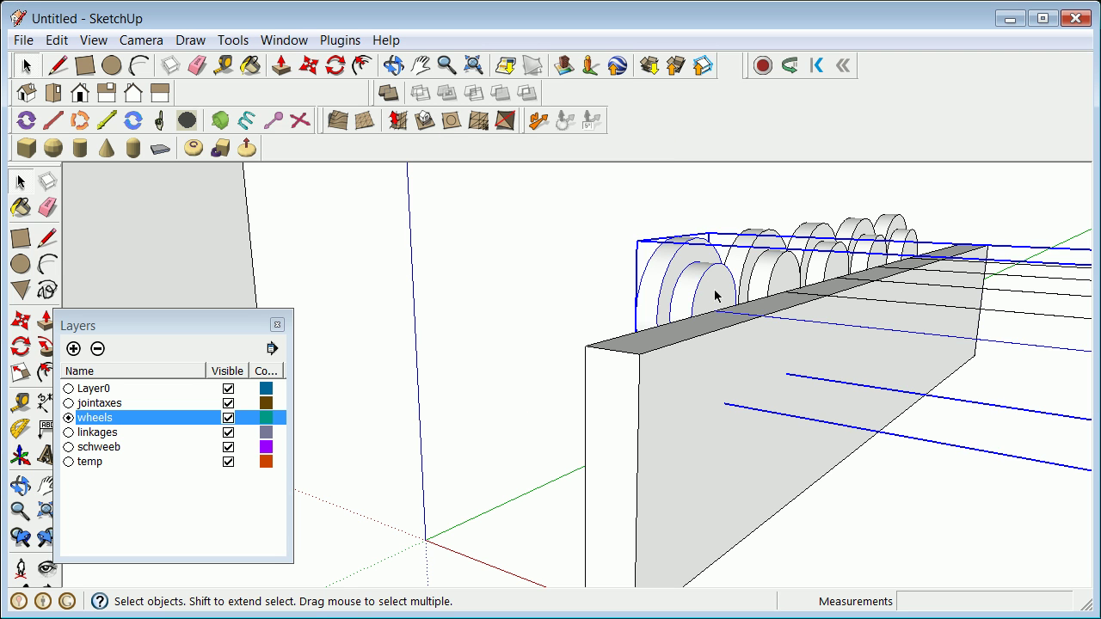
left_click(576, 286)
double_click(696, 292)
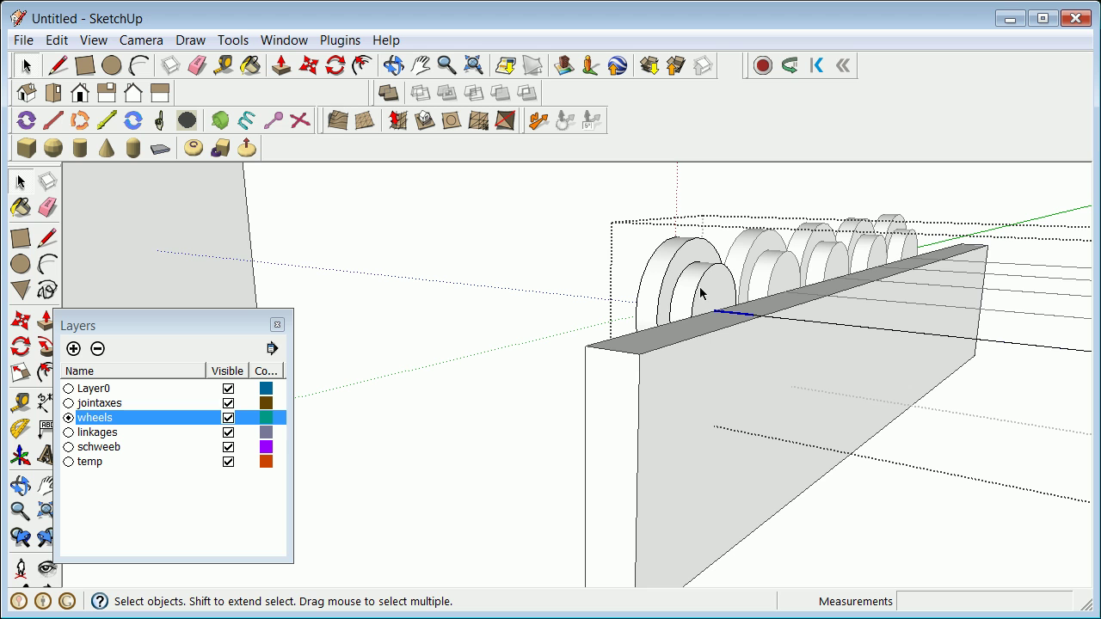
double_click(700, 293)
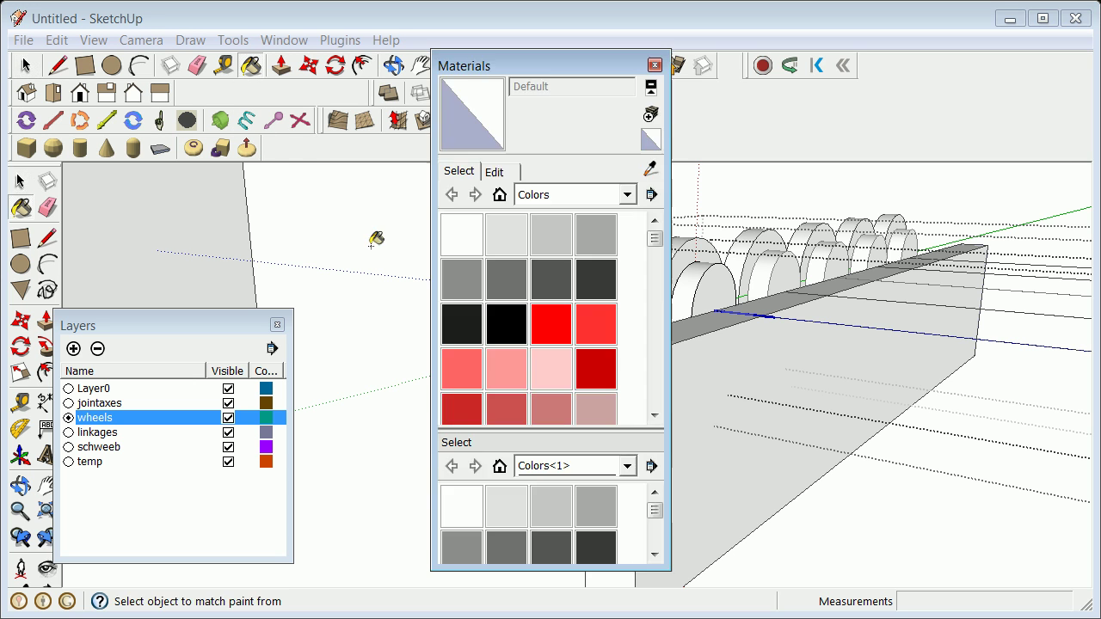
left_click(555, 368)
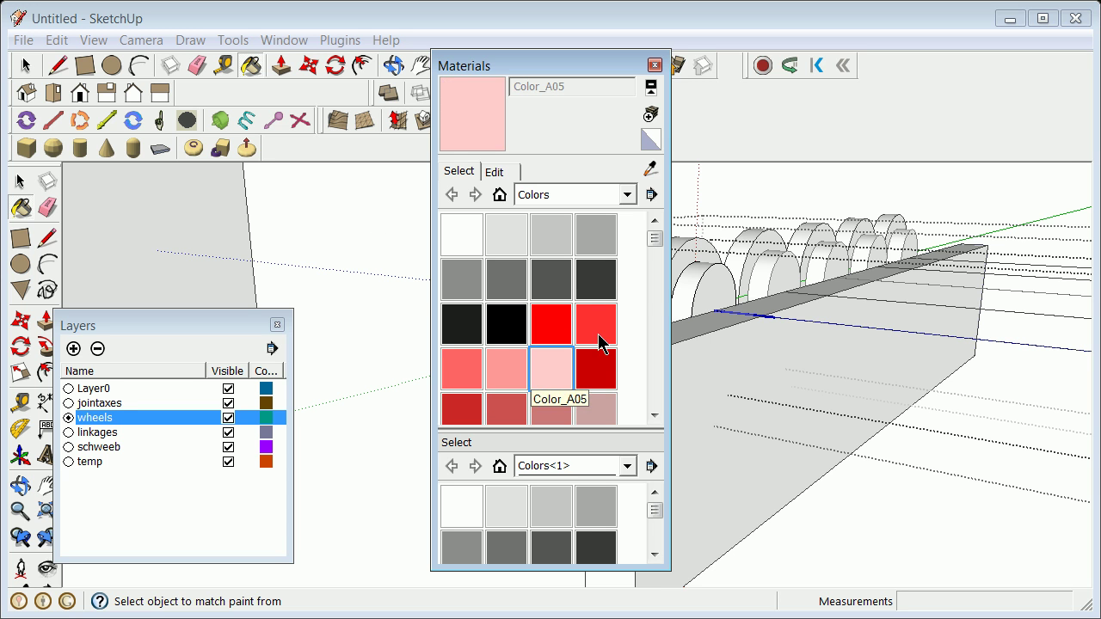
left_click(714, 274)
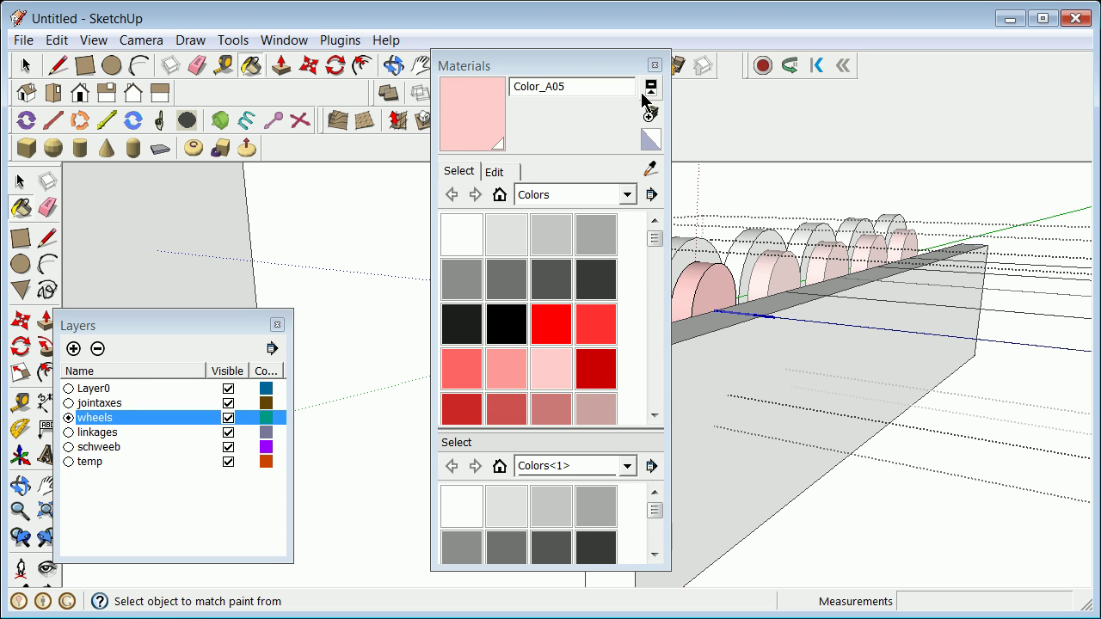
left_click(654, 65)
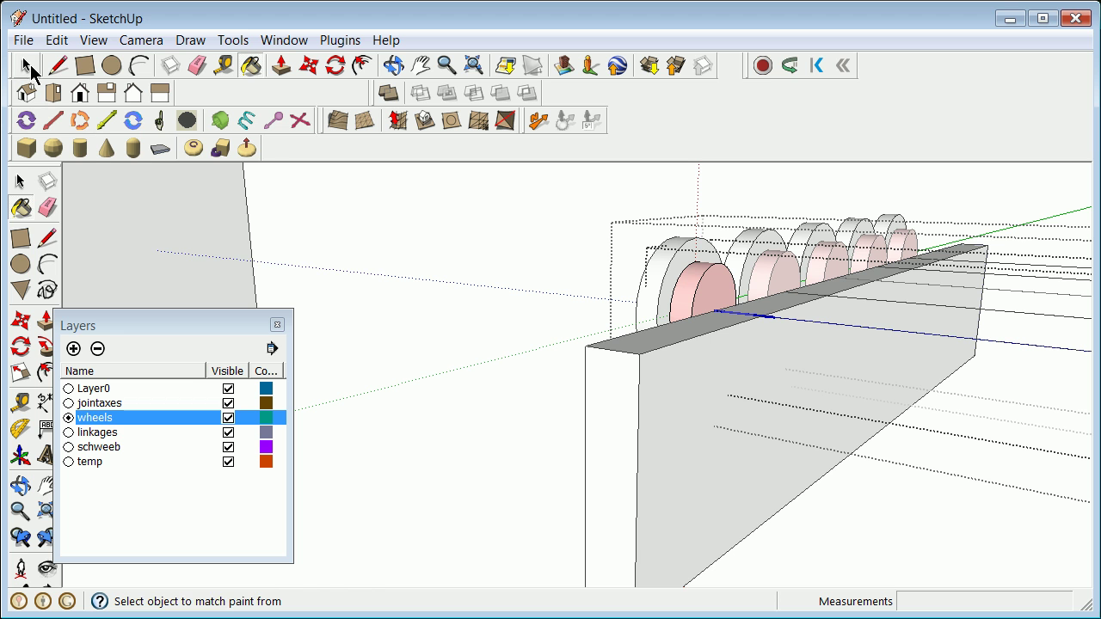
left_click(25, 66)
scroll(504, 261, "down", 1)
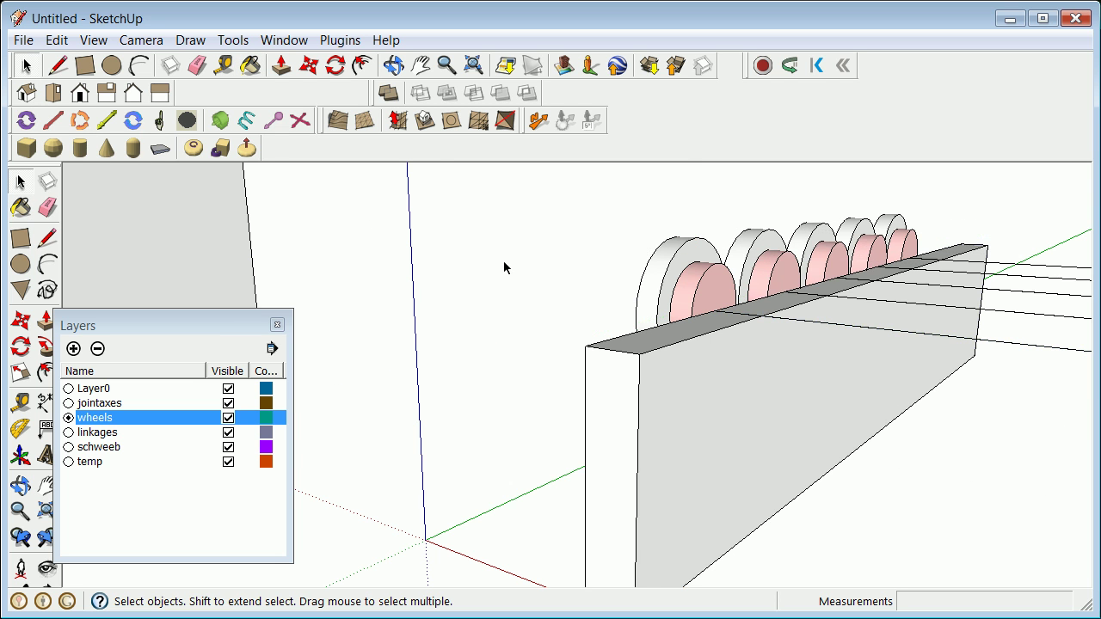
Move the front wheel assembly up about 53 mm along the blue axis so it sits higher on the long block.
scroll(562, 279, "down", 3)
scroll(563, 280, "up", 3)
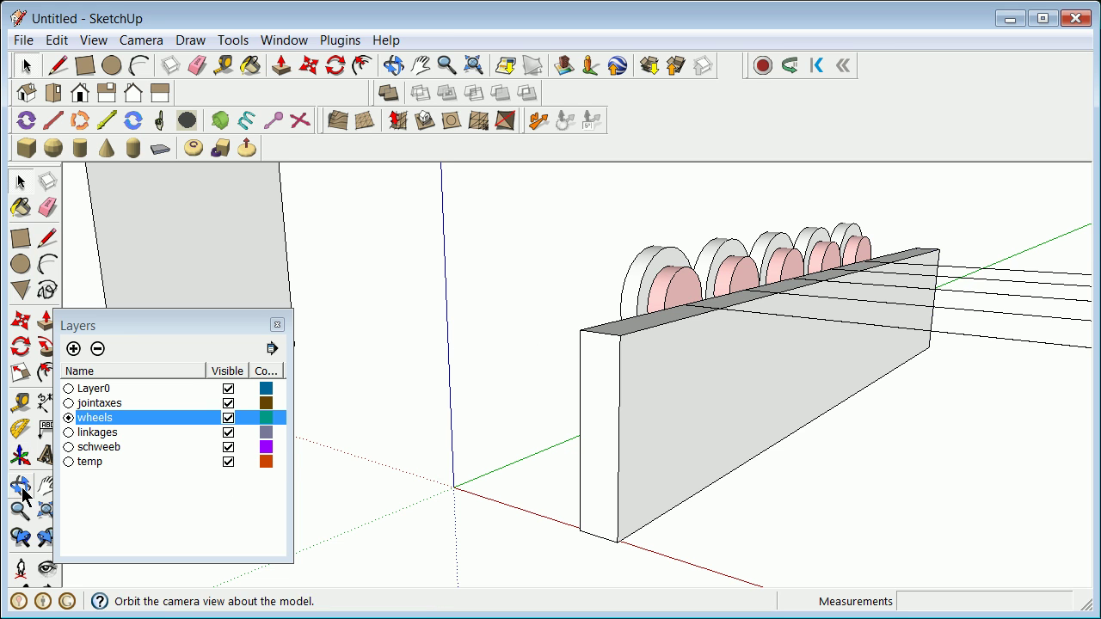
left_click(668, 293)
scroll(676, 306, "up", 3)
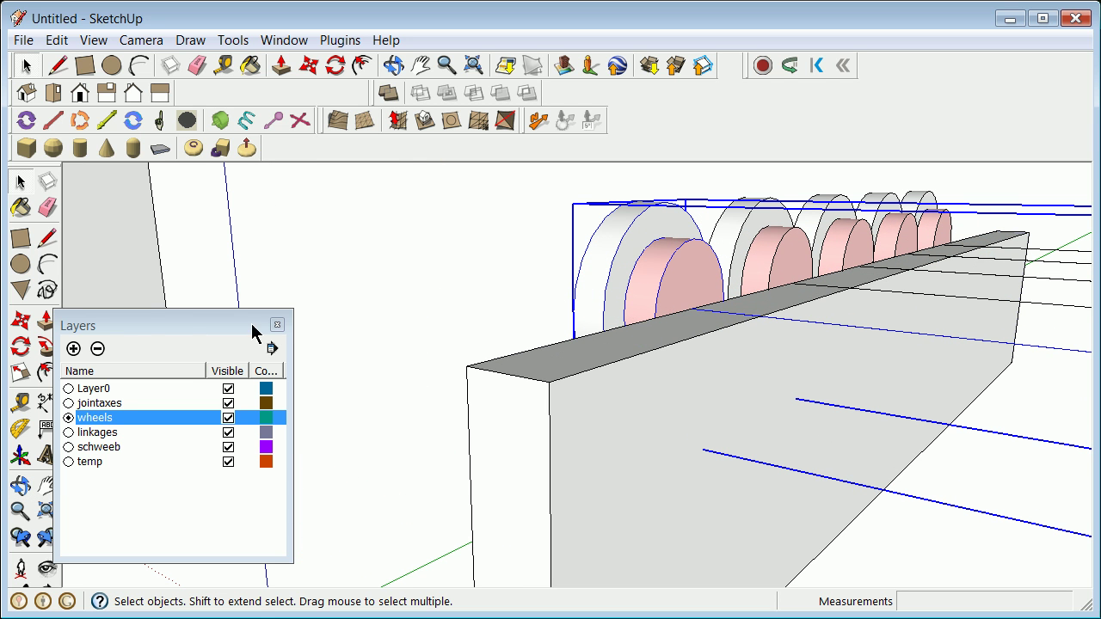
left_click(21, 321)
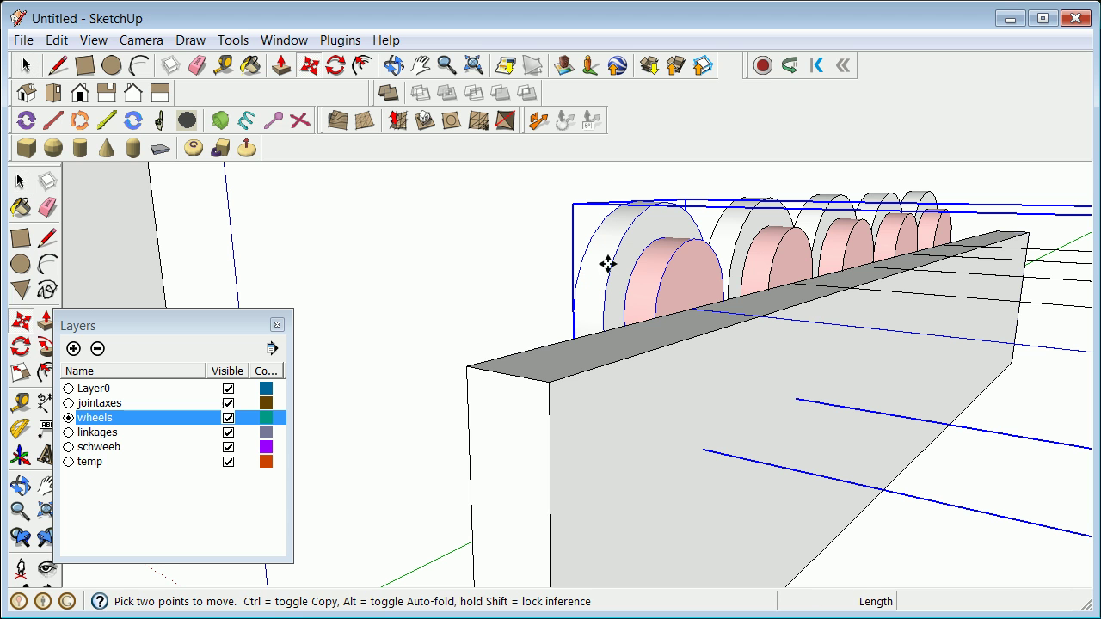
left_click(697, 311)
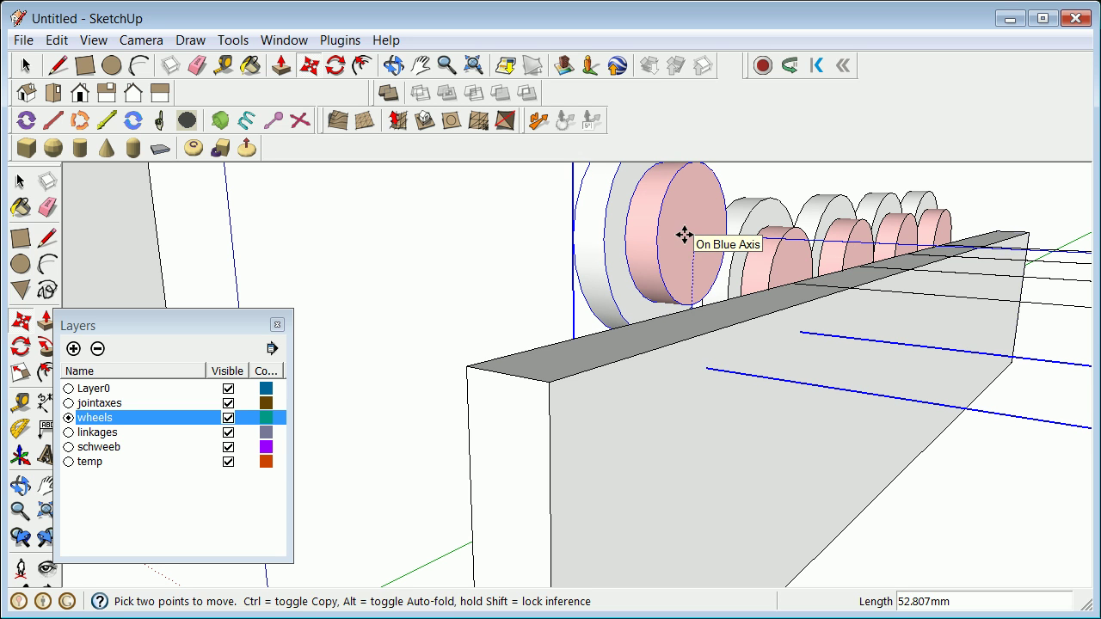
left_click(684, 234)
left_click(695, 300)
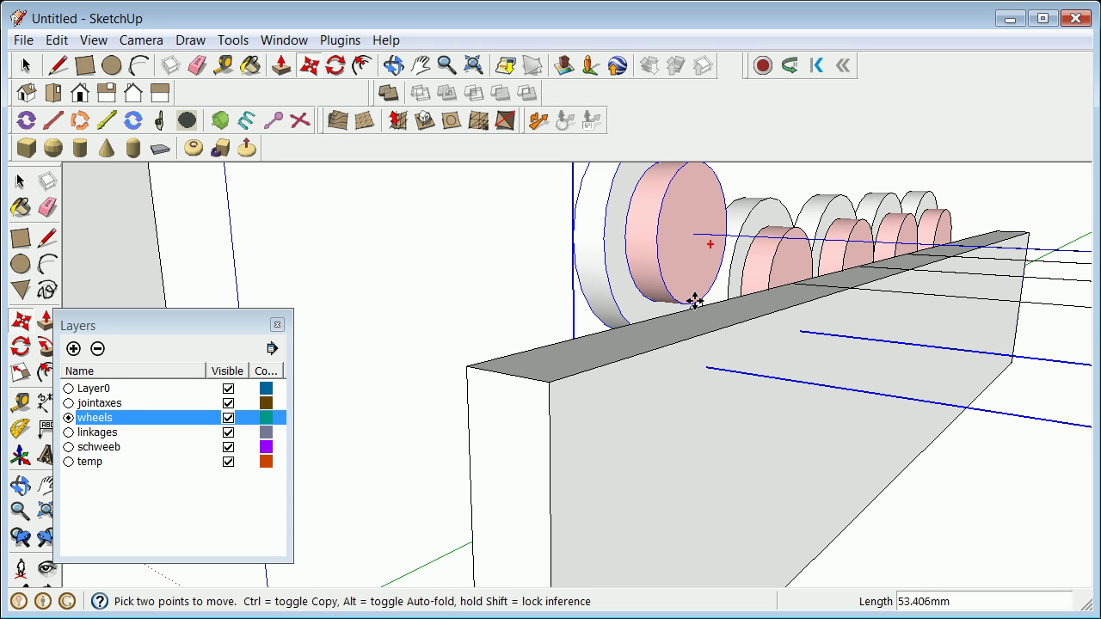
left_click(695, 305)
scroll(516, 236, "down", 4)
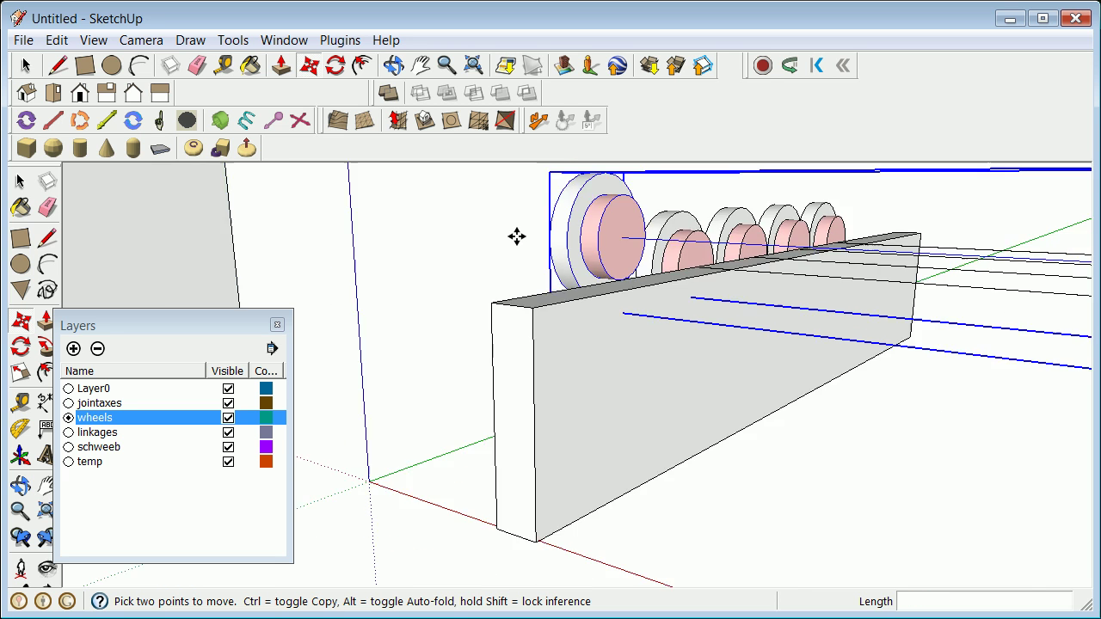
Erase the four wheel assemblies behind the raised one.
left_click(21, 182)
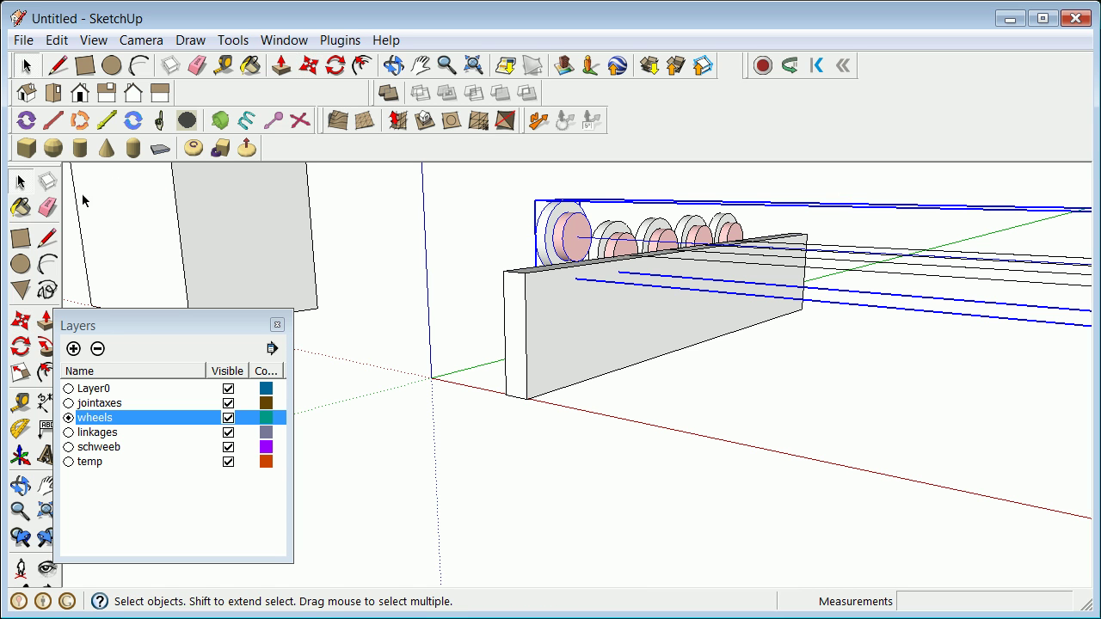
left_click(624, 238)
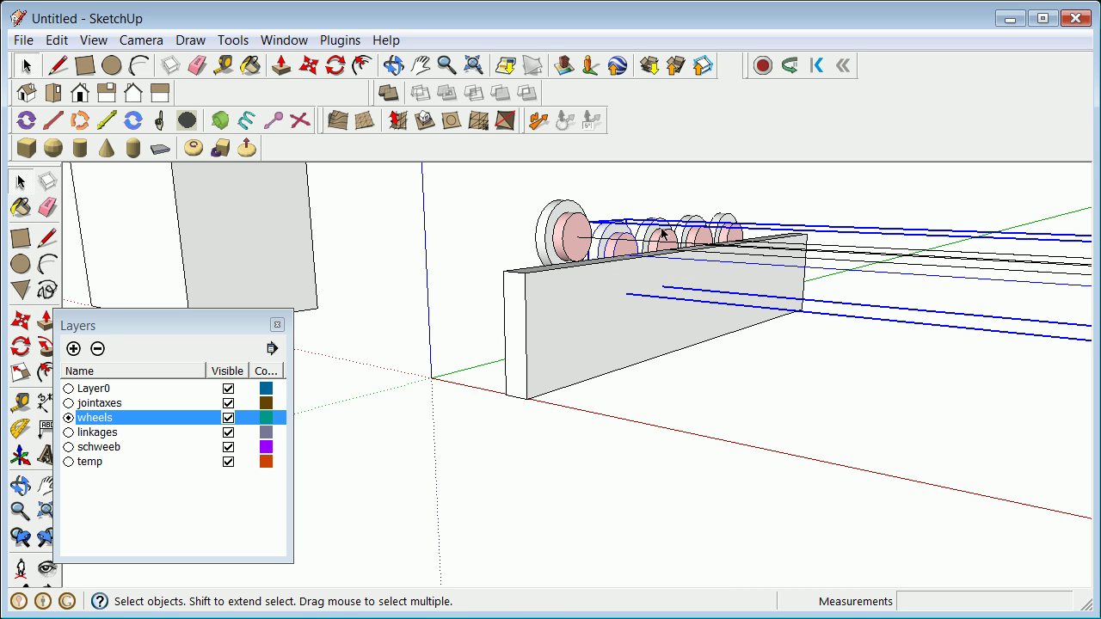
right_click(638, 234)
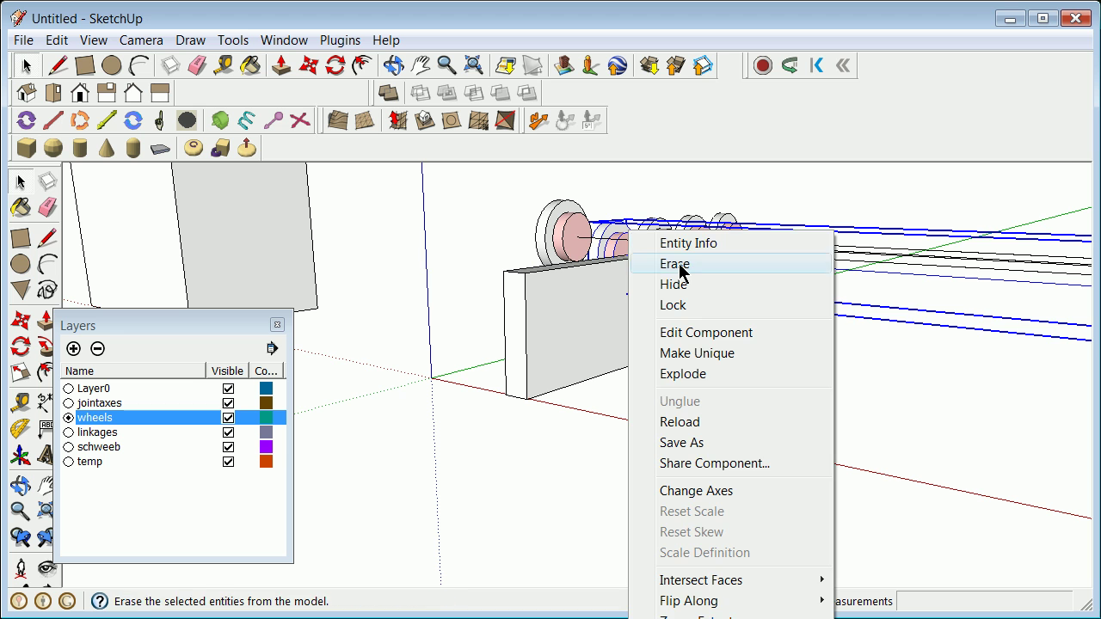
left_click(644, 262)
left_click(661, 237)
right_click(661, 236)
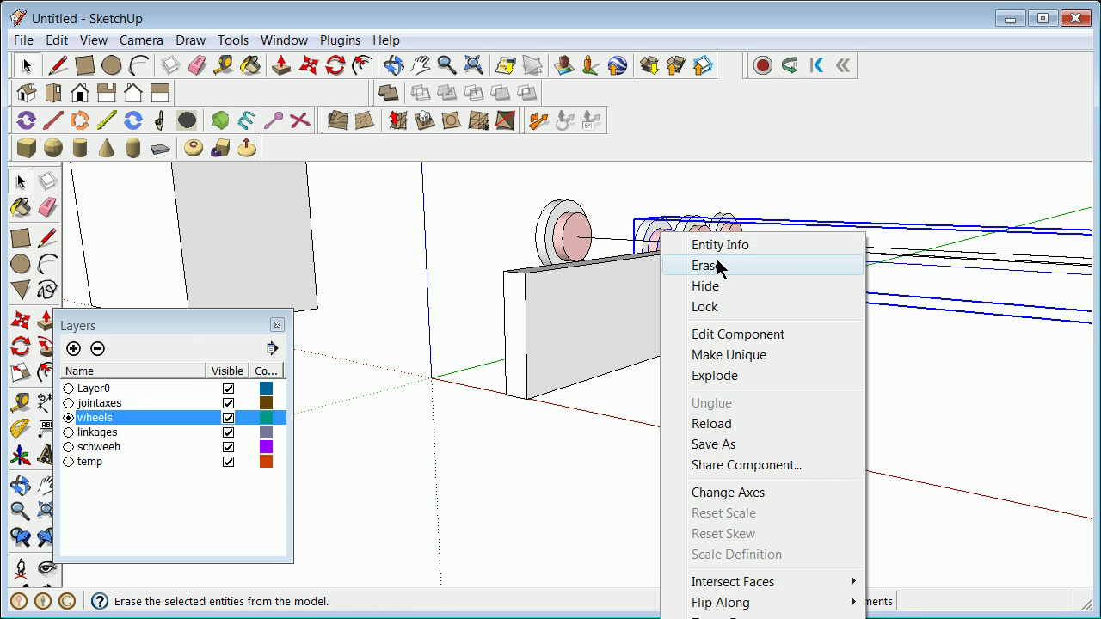
left_click(666, 265)
left_click(699, 236)
right_click(699, 236)
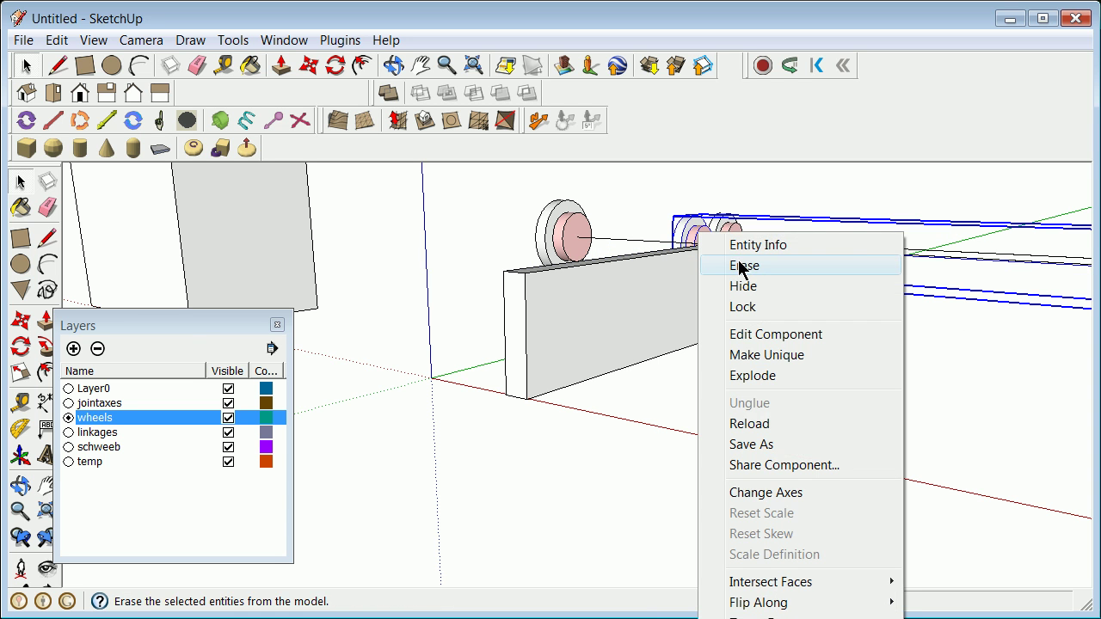
left_click(738, 264)
left_click(731, 232)
right_click(731, 230)
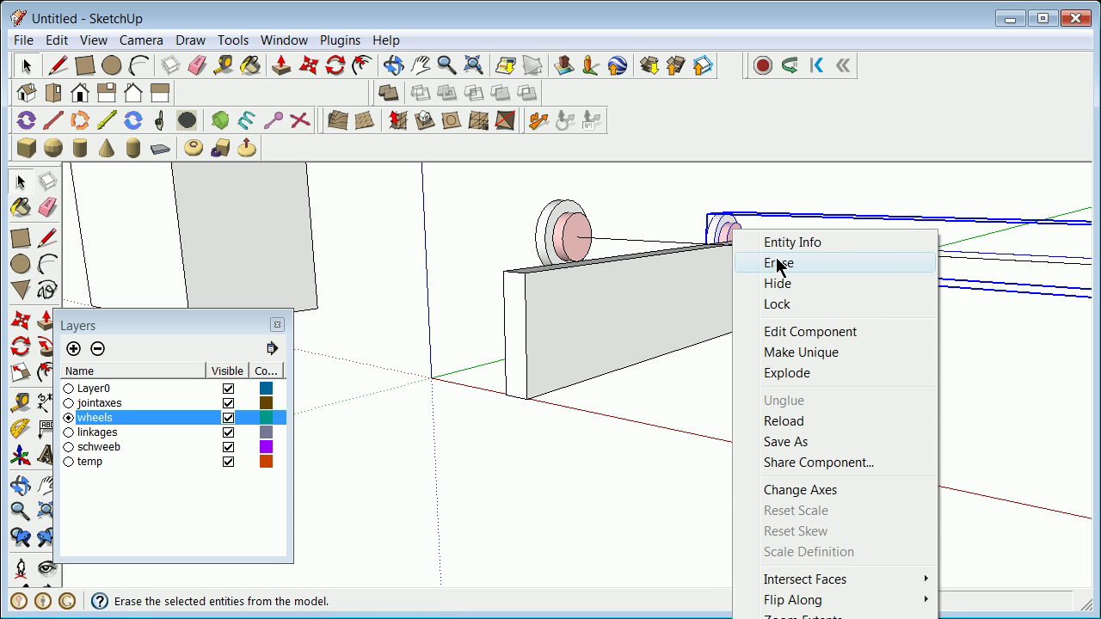
left_click(776, 261)
scroll(584, 247, "up", 1)
scroll(585, 247, "up", 1)
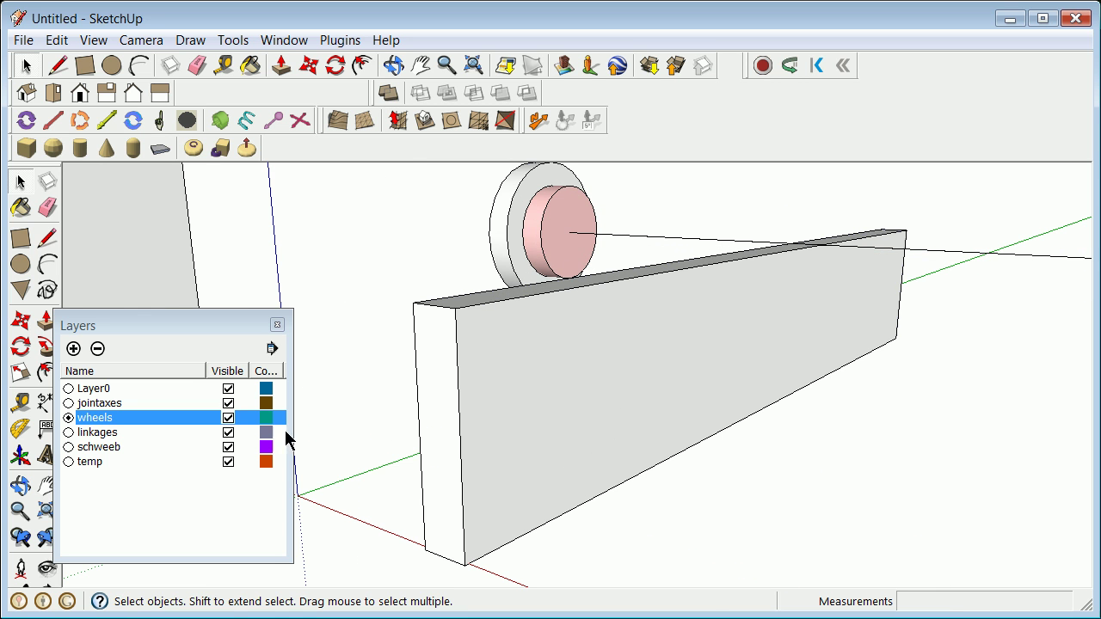
Try to move the remaining wheel assembly to the block's top edge, gripping it at the small wheel's bottom where it meets the large wheel.
left_click(19, 486)
left_click_drag(457, 369, 693, 332)
scroll(459, 302, "up", 3)
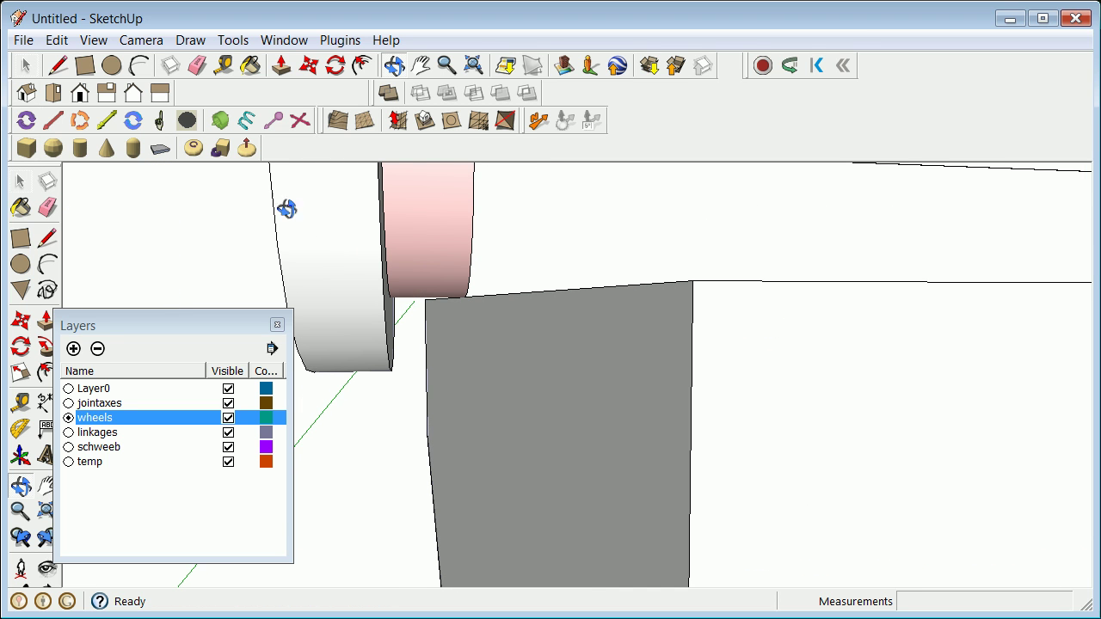
left_click(20, 181)
left_click(417, 263)
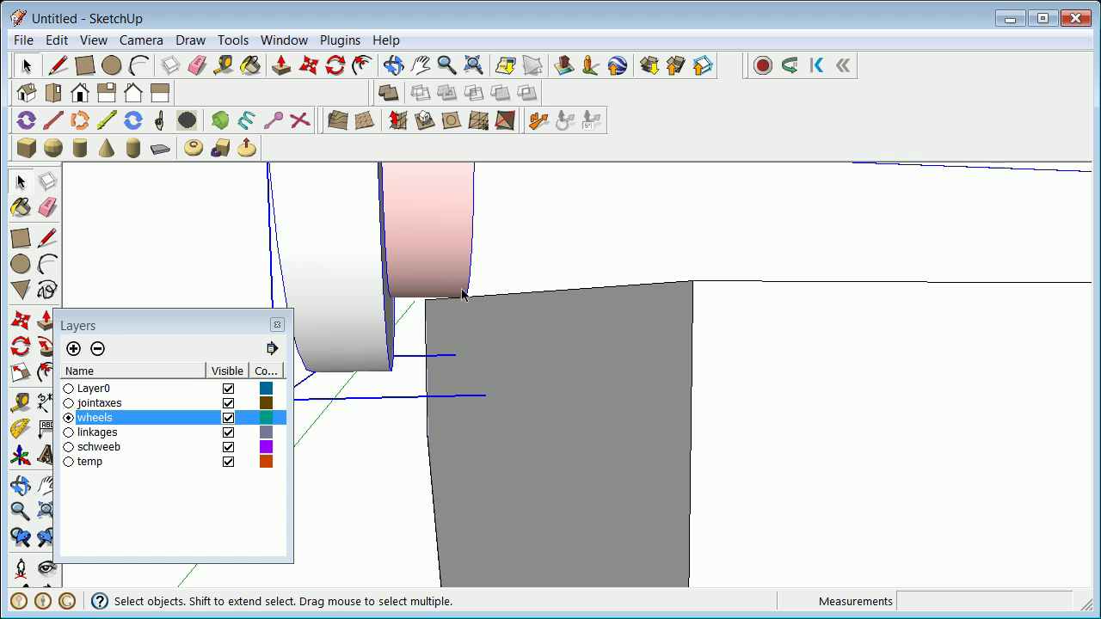
left_click(20, 320)
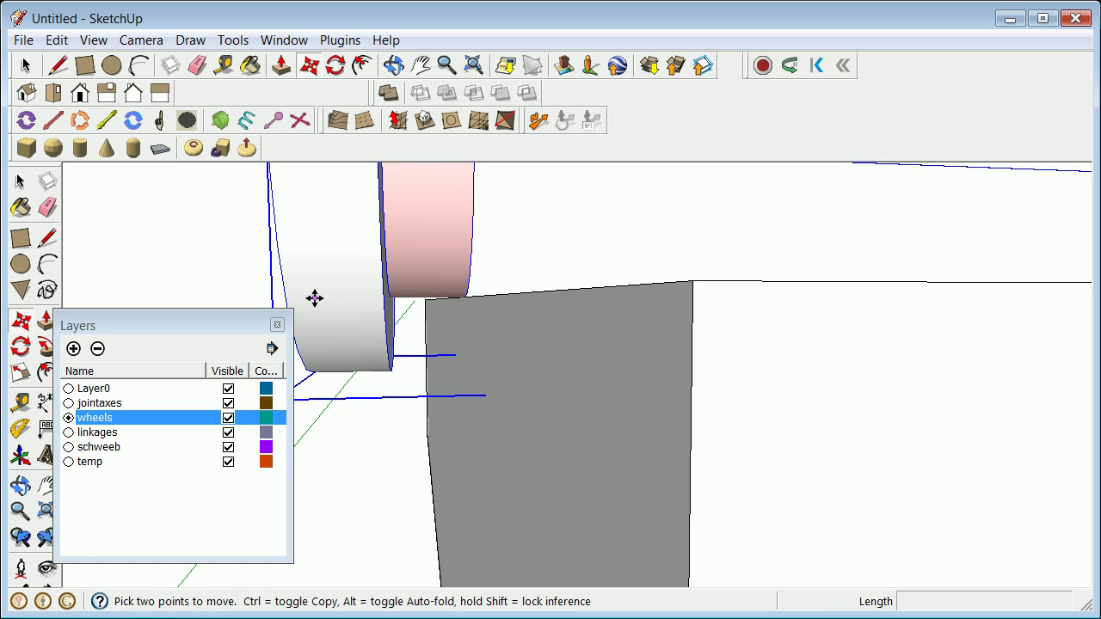
scroll(411, 307, "up", 5)
scroll(394, 317, "down", 3)
scroll(393, 317, "up", 1)
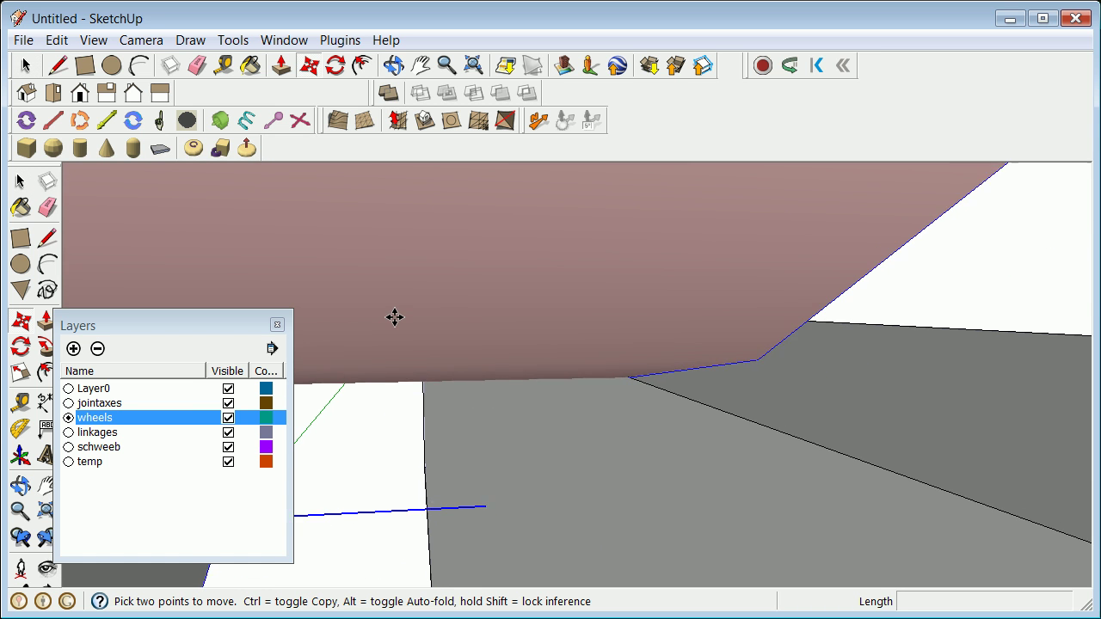
scroll(400, 322, "down", 2)
scroll(400, 322, "down", 3)
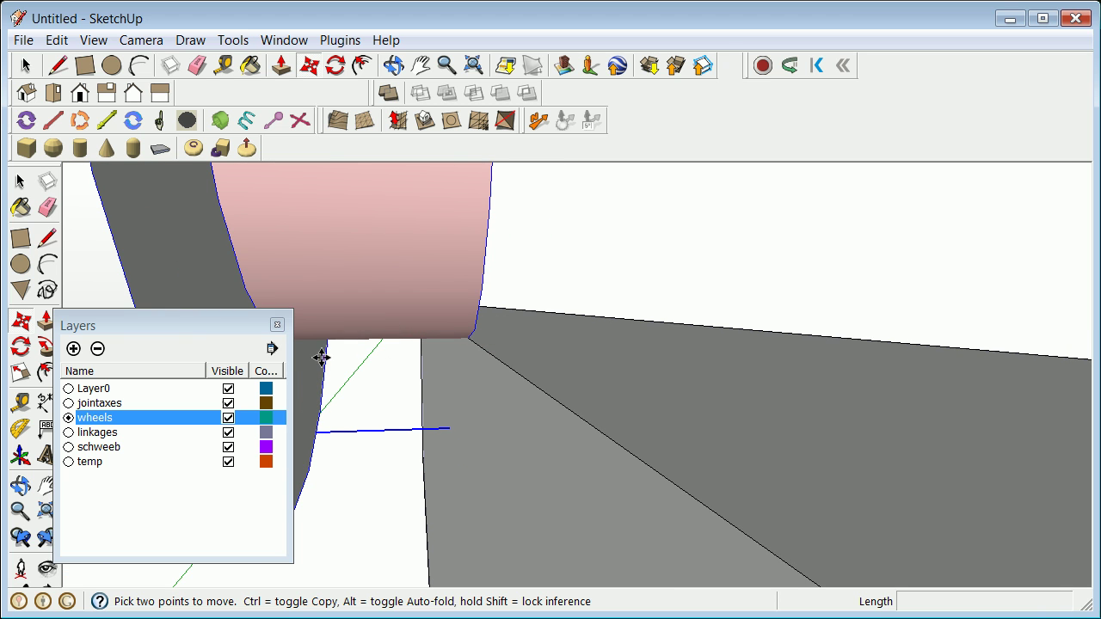
left_click_drag(214, 336, 119, 420)
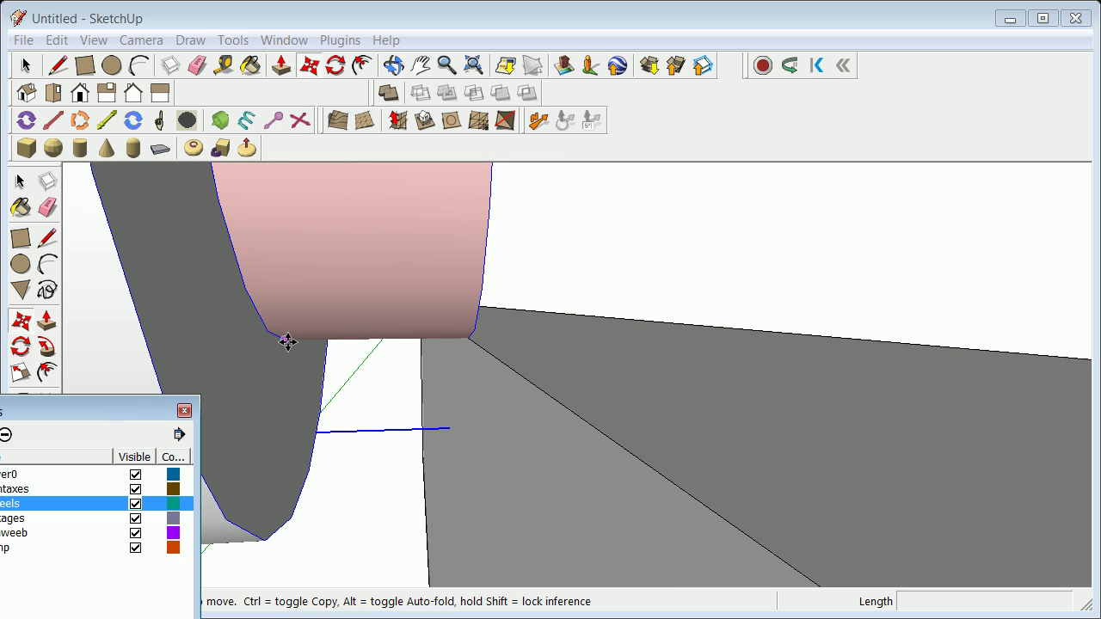
left_click(291, 339)
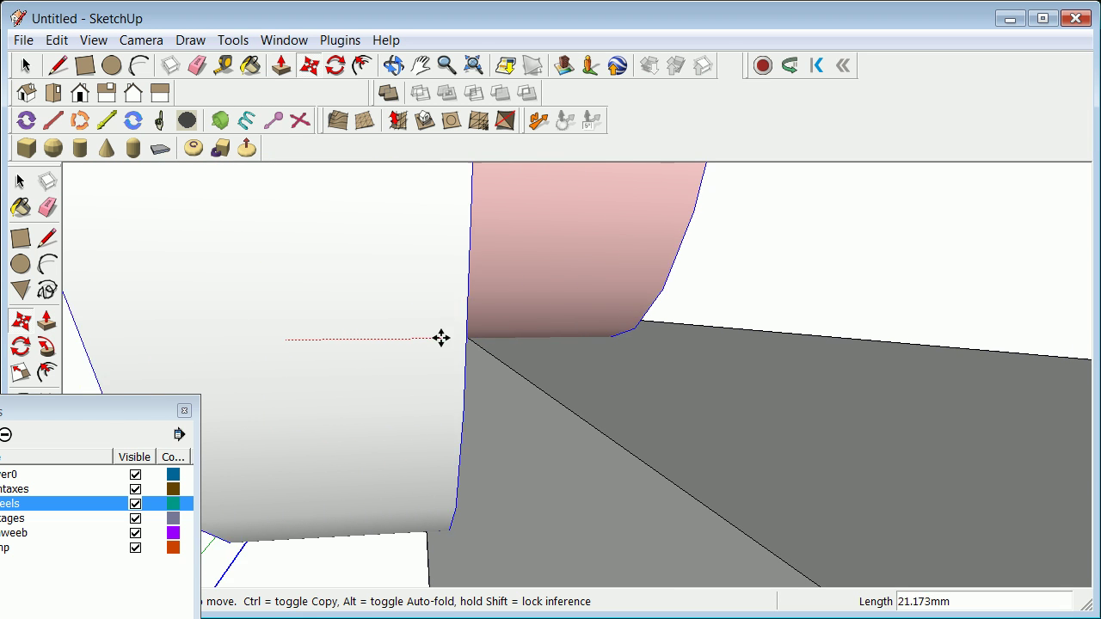
key("Escape")
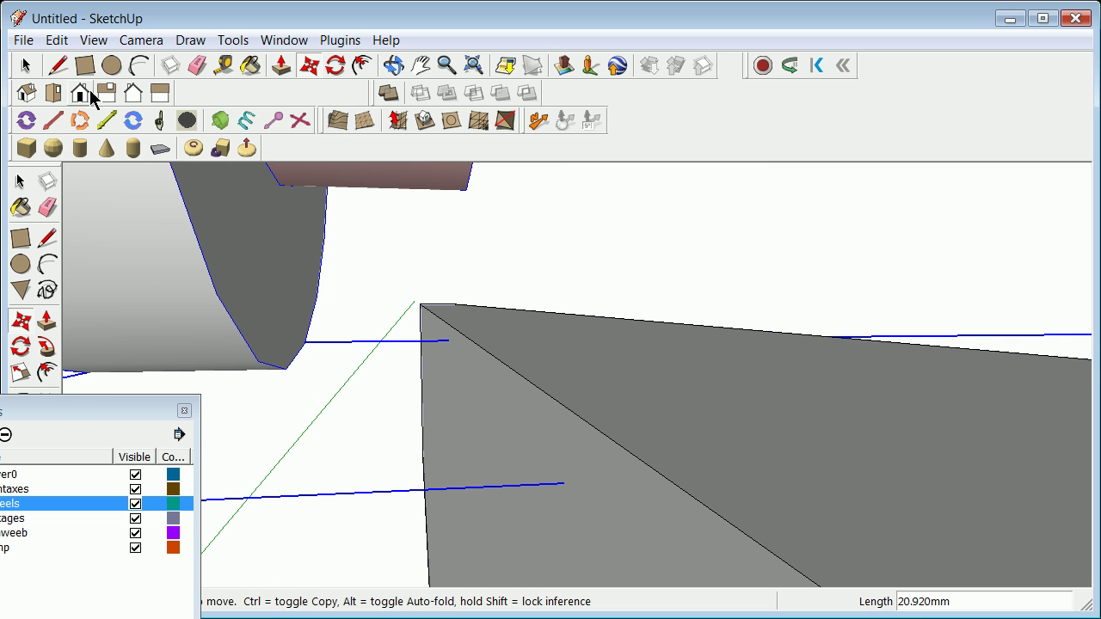
Switch on the X-ray face style and place the gripped bottom point of the small wheel on the block's top edge.
left_click(101, 41)
mouse_move(229, 292)
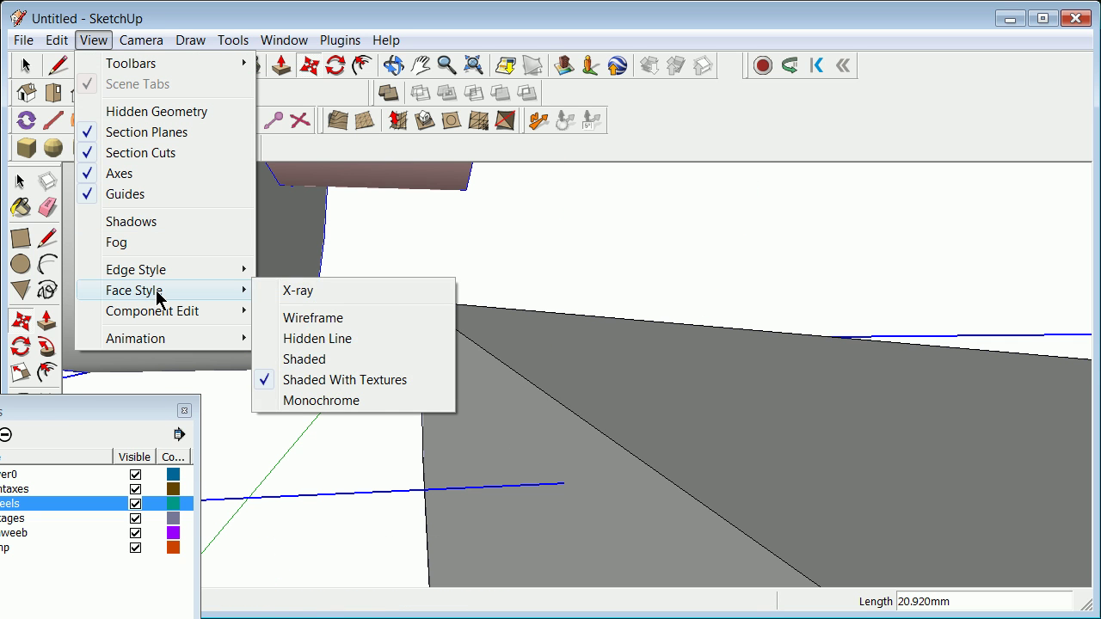
left_click(273, 290)
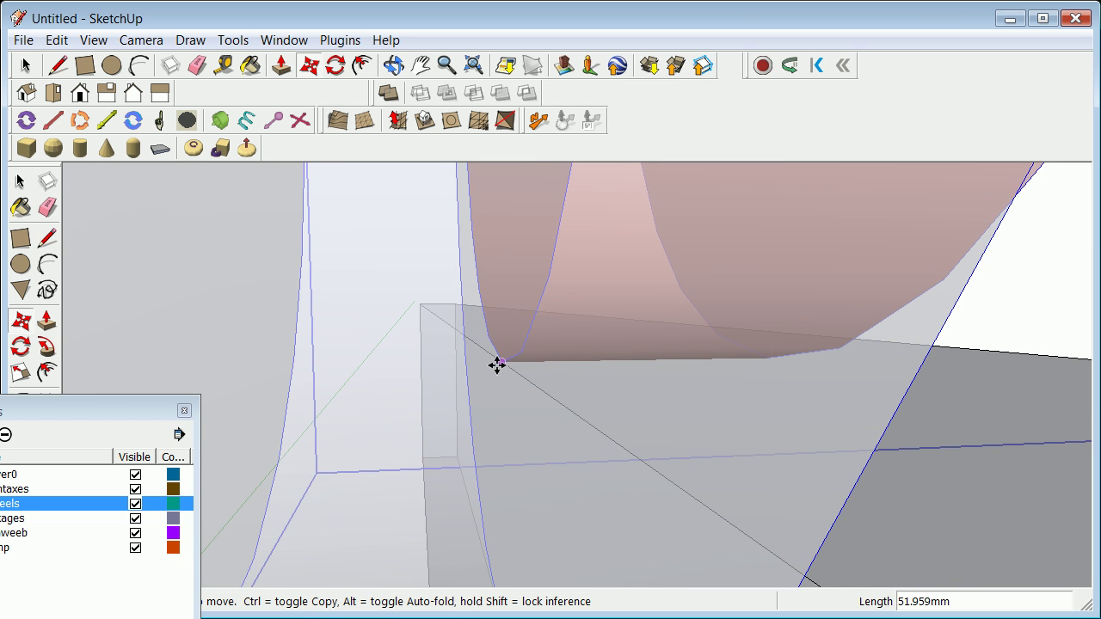
key("Escape")
scroll(330, 325, "down", 4)
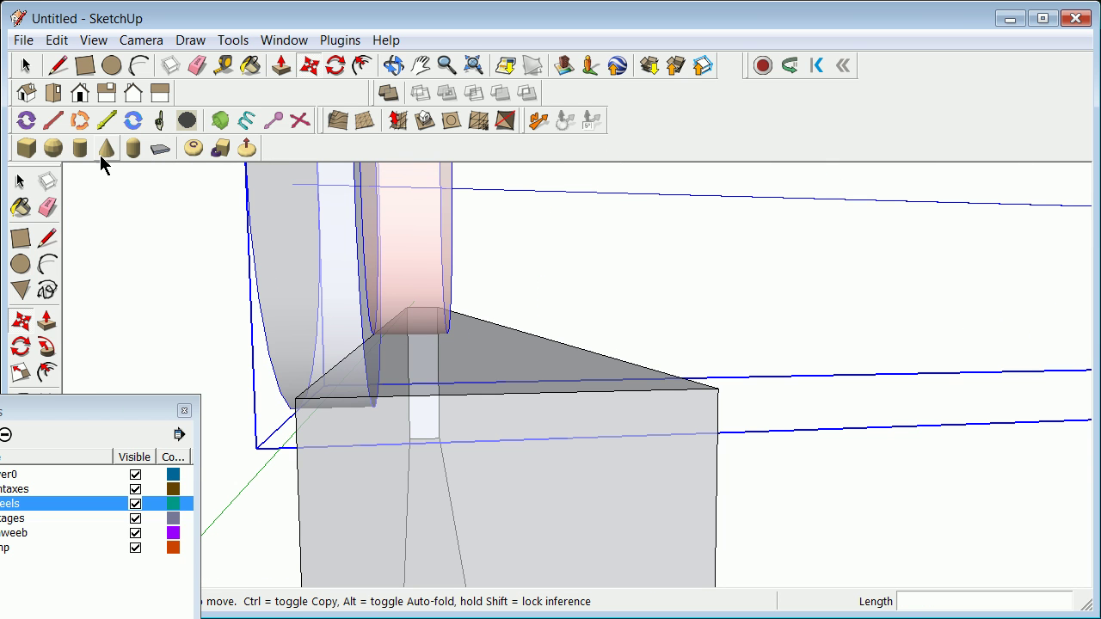
Turn off the X-ray face style, deselect the wheel assembly and move the Layers palette clear of the drawing tools.
left_click(90, 40)
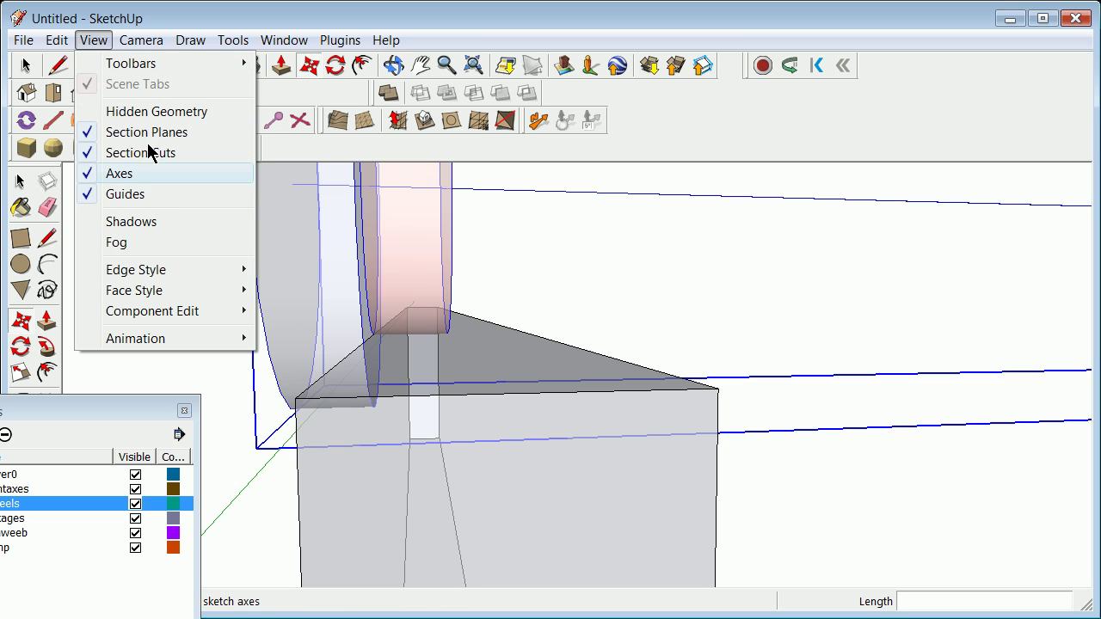
mouse_move(179, 290)
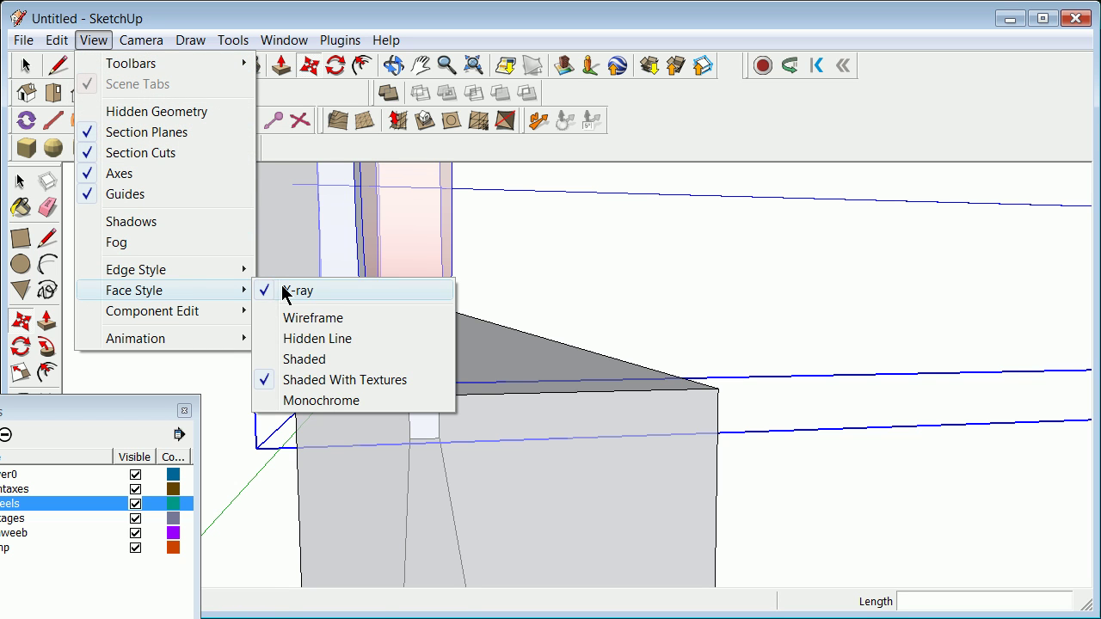
left_click(279, 289)
scroll(285, 293, "down", 2)
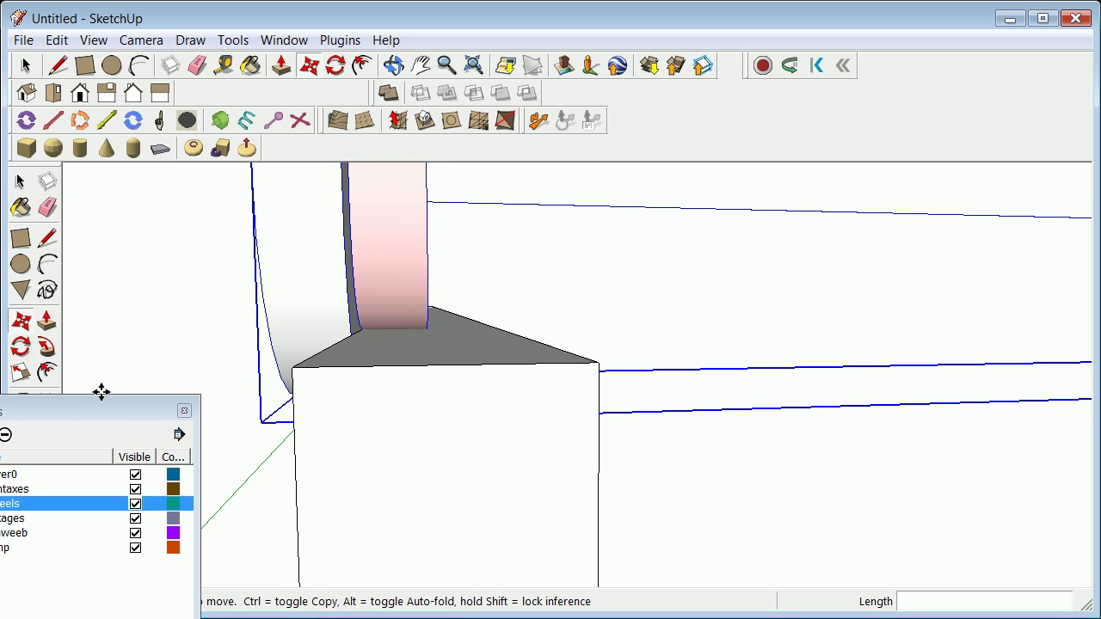
left_click(21, 184)
left_click(93, 228)
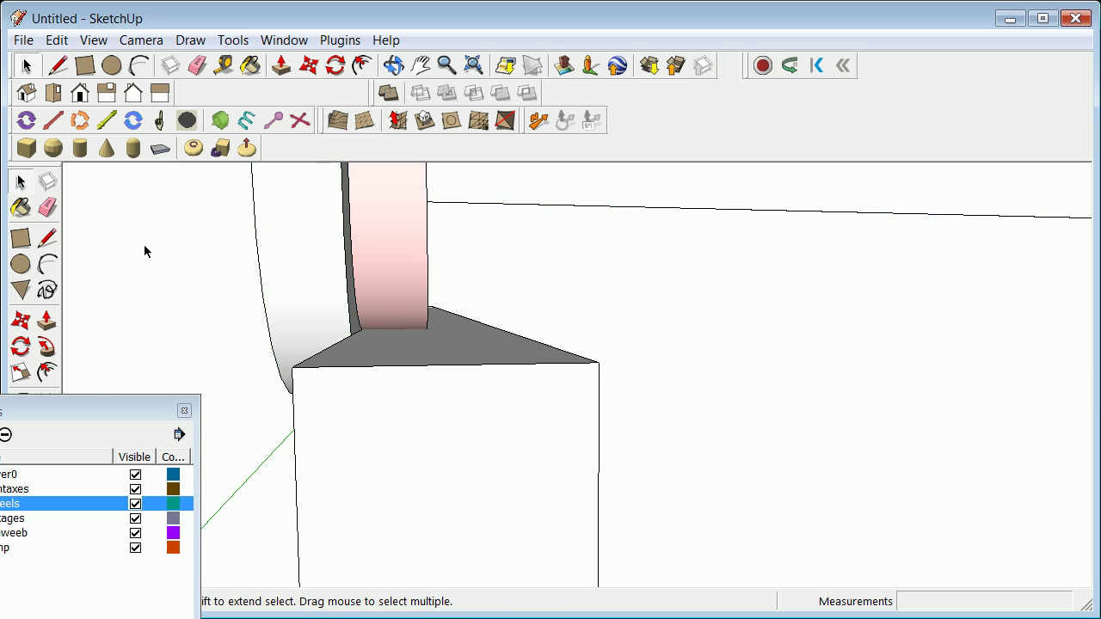
scroll(145, 246, "down", 3)
scroll(144, 245, "up", 1)
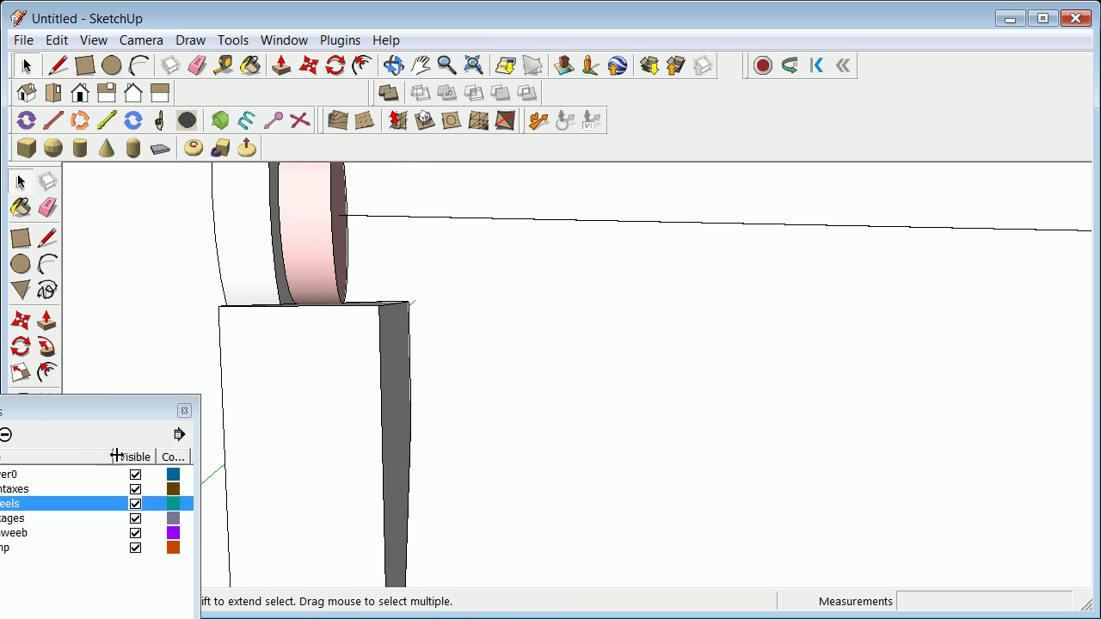
left_click_drag(93, 425, 35, 543)
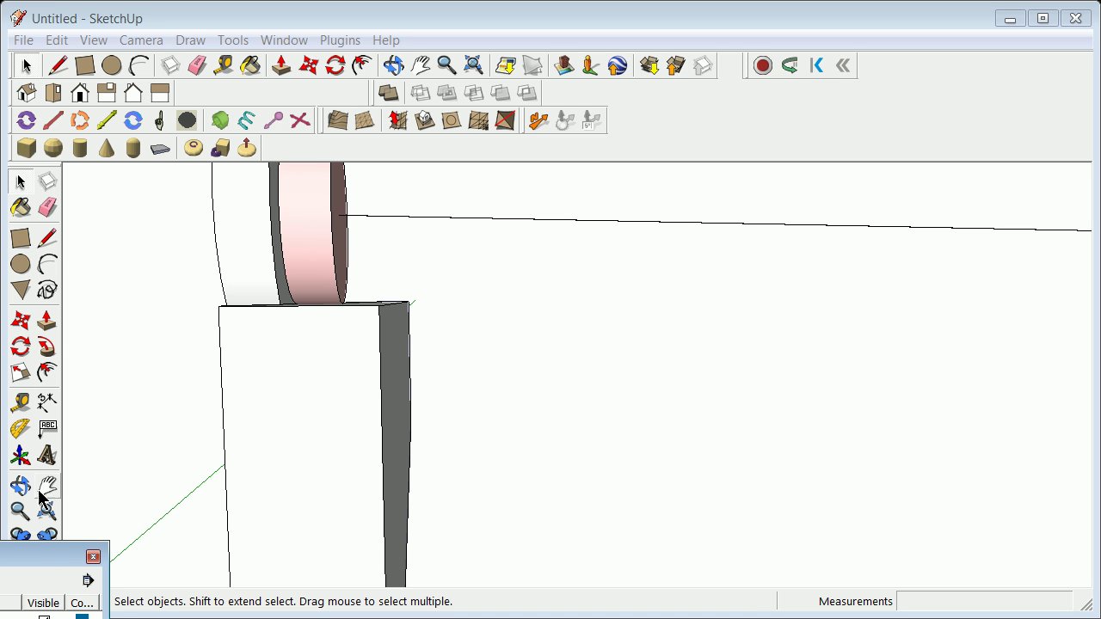
Copy the wheel assembly about 53 mm across the block's thickness, from one top front corner to the other.
left_click(20, 486)
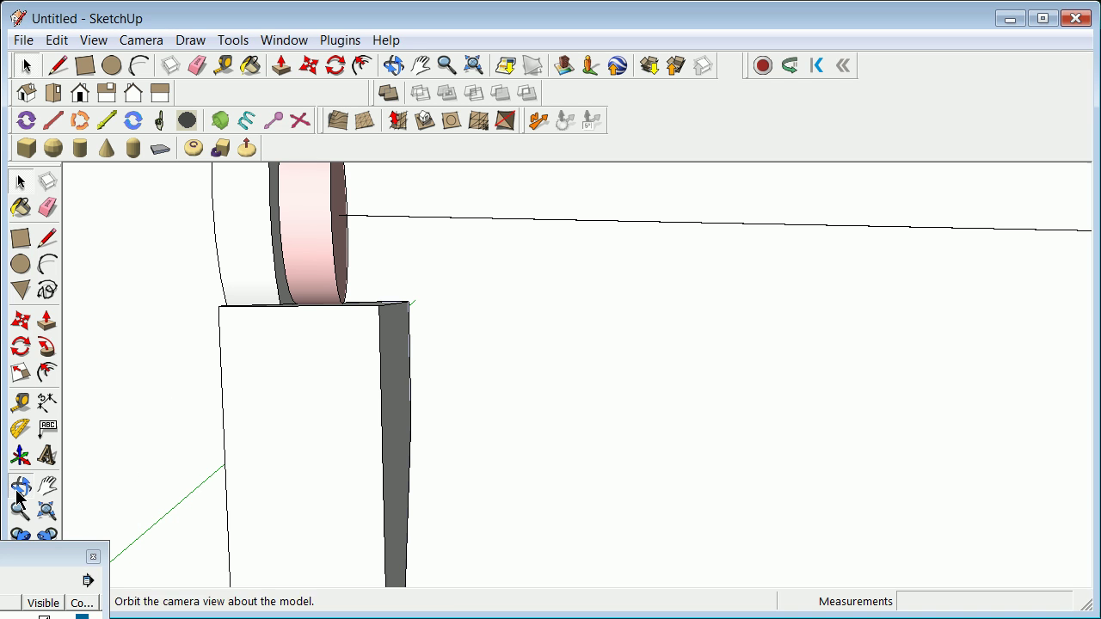
left_click_drag(212, 290, 223, 310)
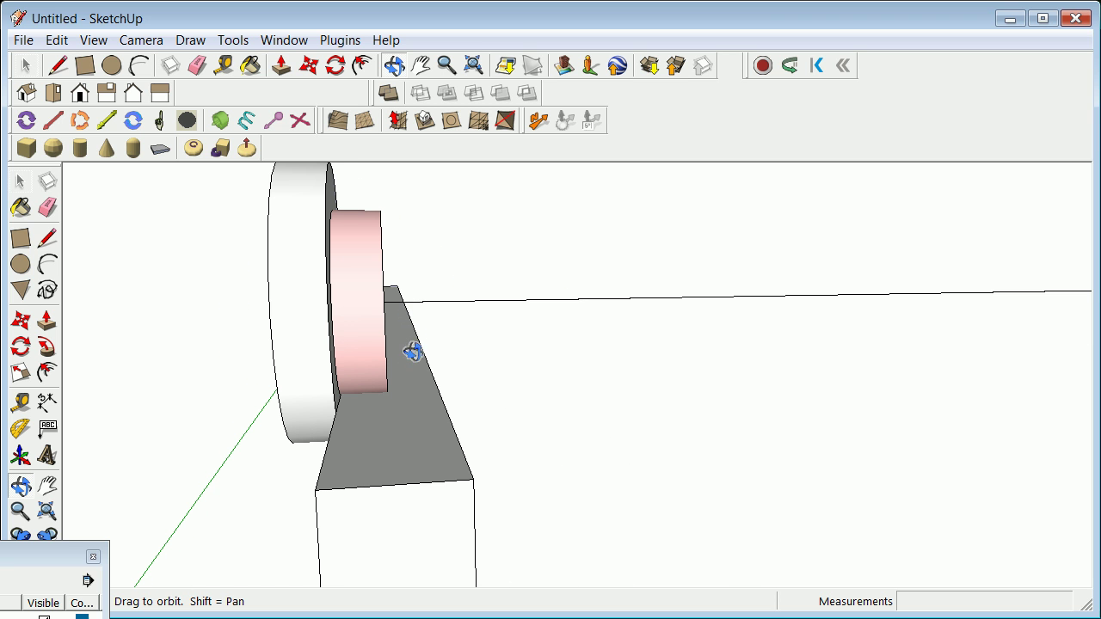
scroll(363, 315, "down", 2)
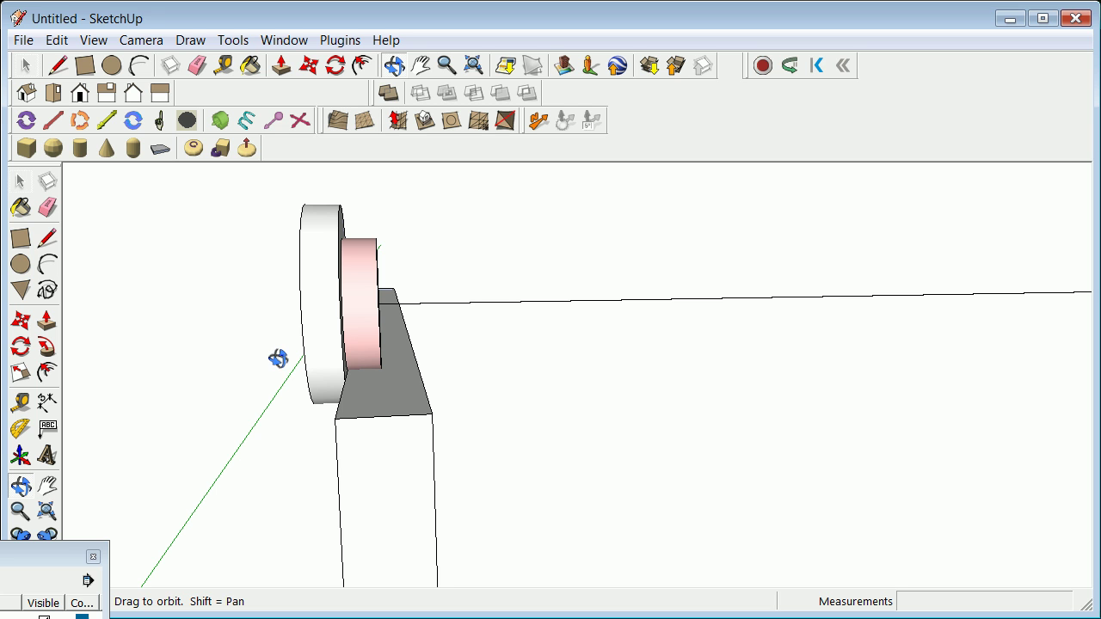
left_click(21, 181)
left_click(326, 280)
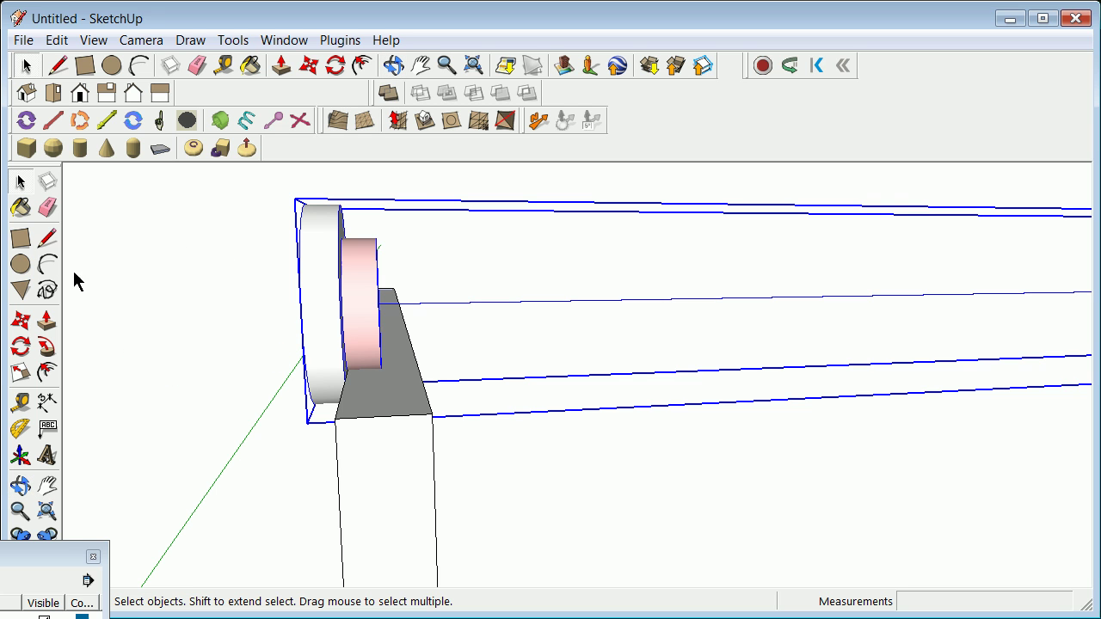
left_click(20, 320)
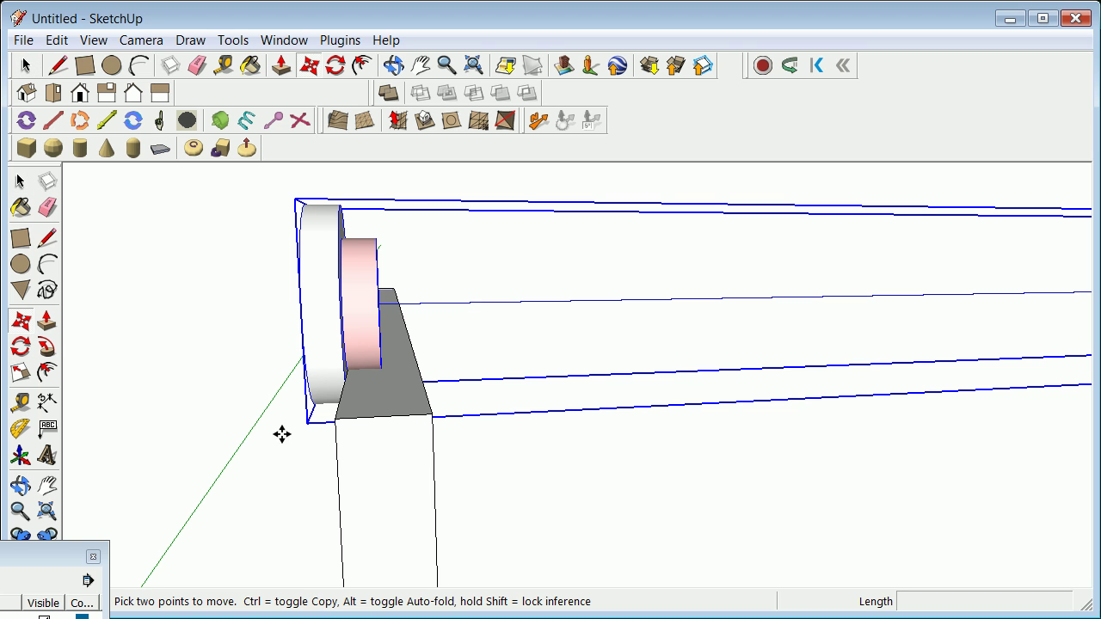
key("ctrl")
left_click(336, 422)
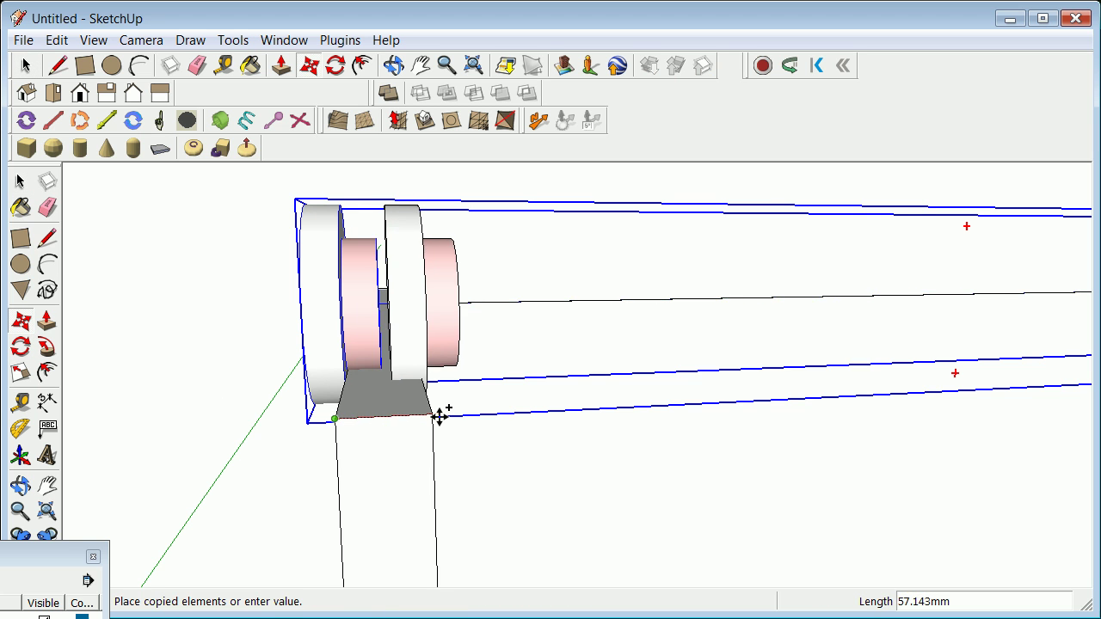
left_click(431, 419)
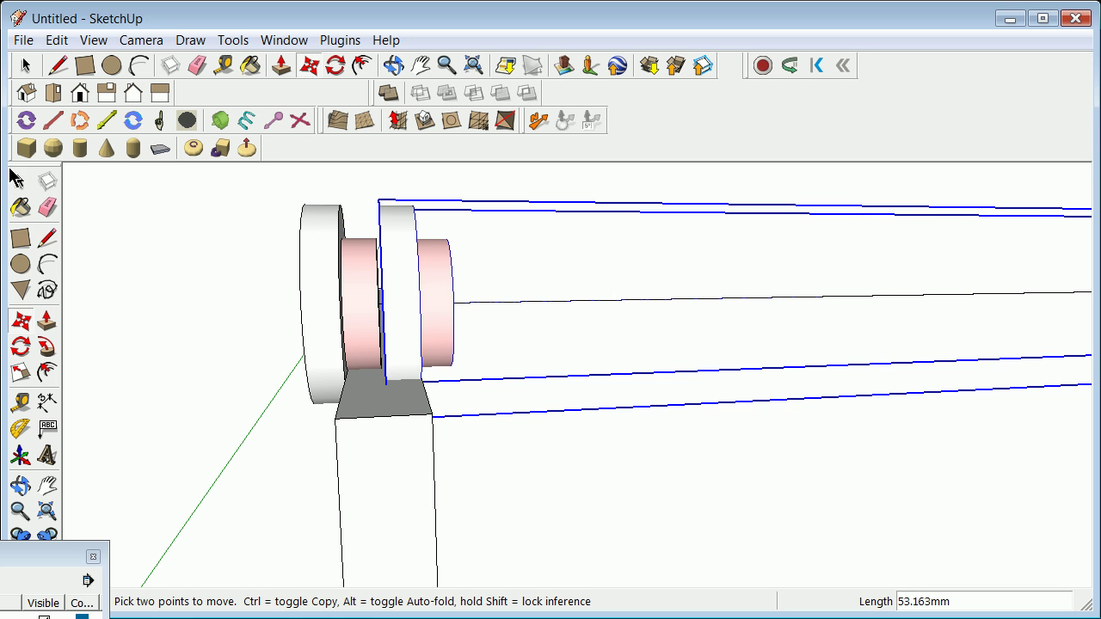
Flip the copied wheel assembly along the direction of its axle.
left_click(20, 180)
left_click(125, 250)
left_click(405, 268)
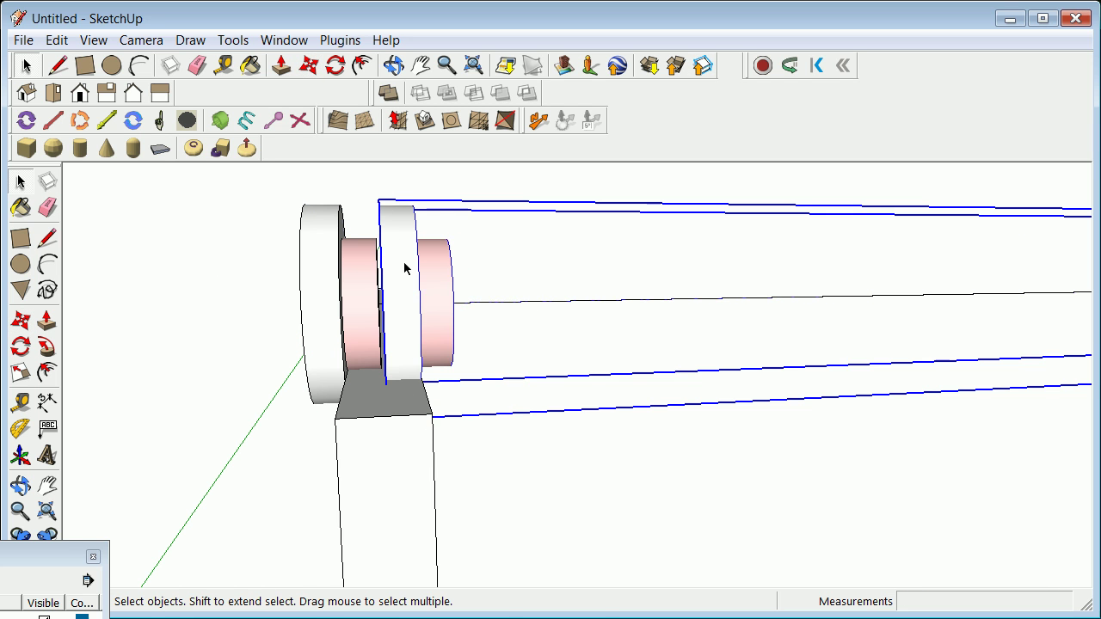
right_click(405, 269)
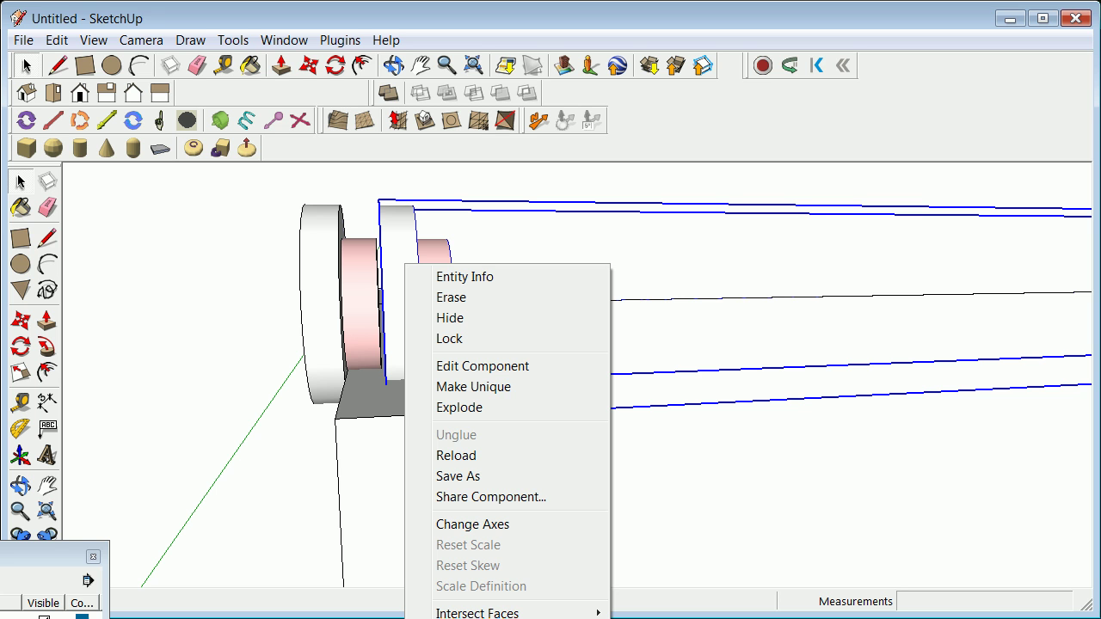
key("Escape")
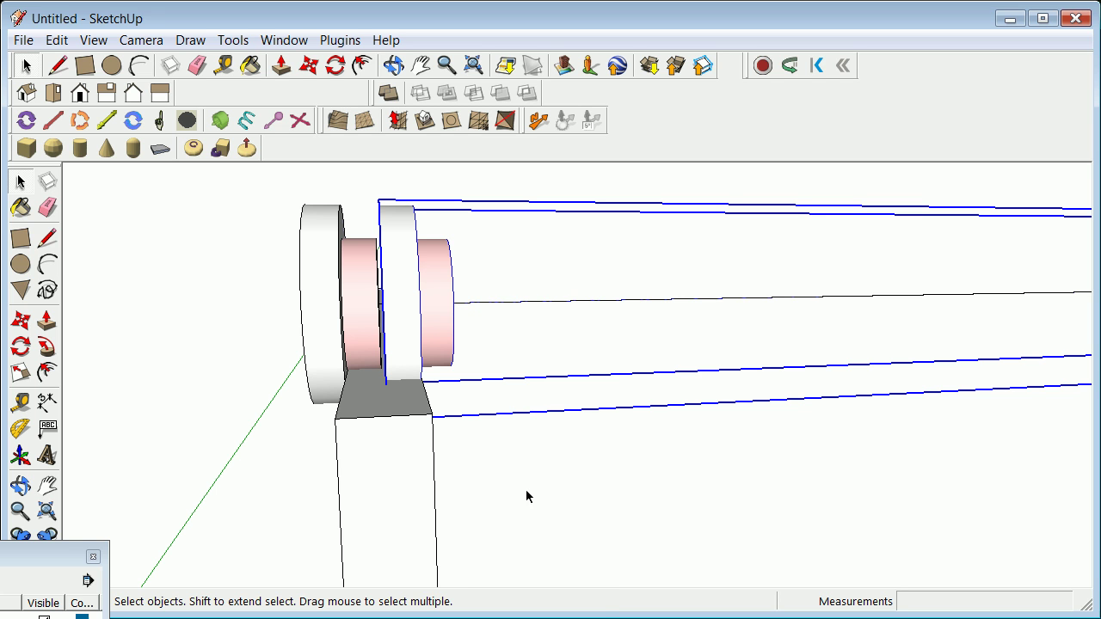
right_click(399, 274)
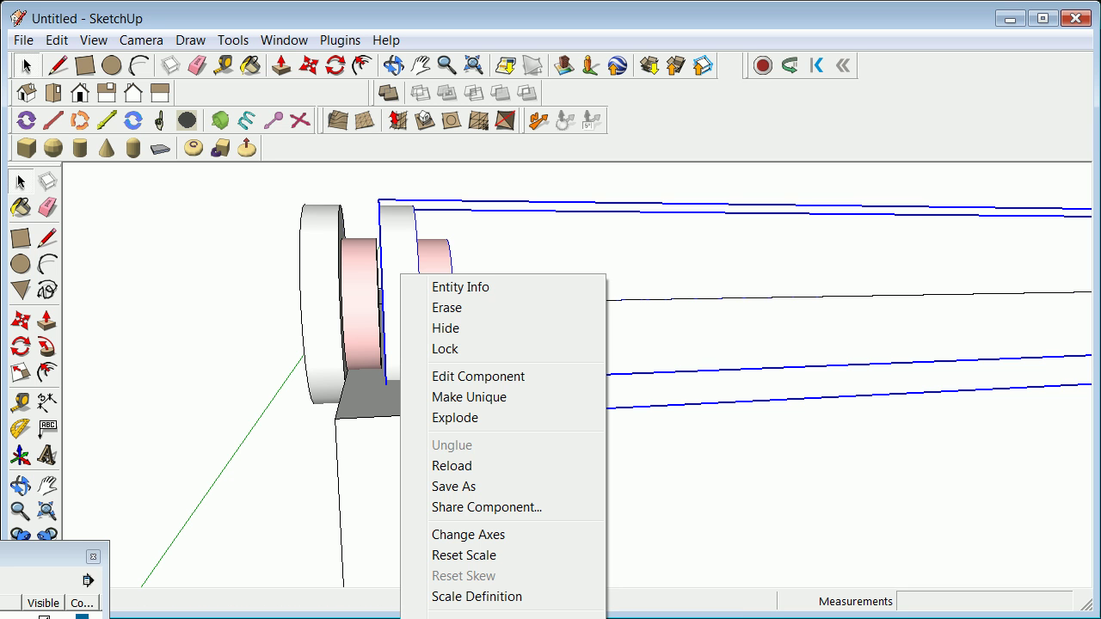
left_click(654, 618)
Move the flipped wheel assembly back to the block along the red axis, gripping it at the bottom of the small wheel's end face.
scroll(482, 435, "down", 5)
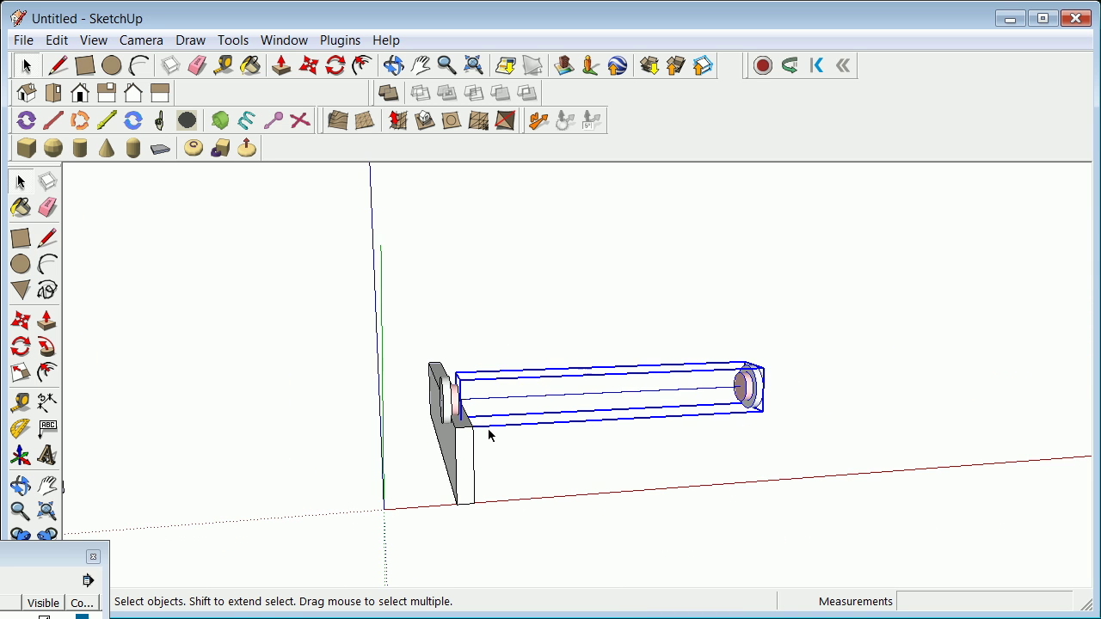
scroll(692, 406, "up", 2)
scroll(667, 419, "up", 2)
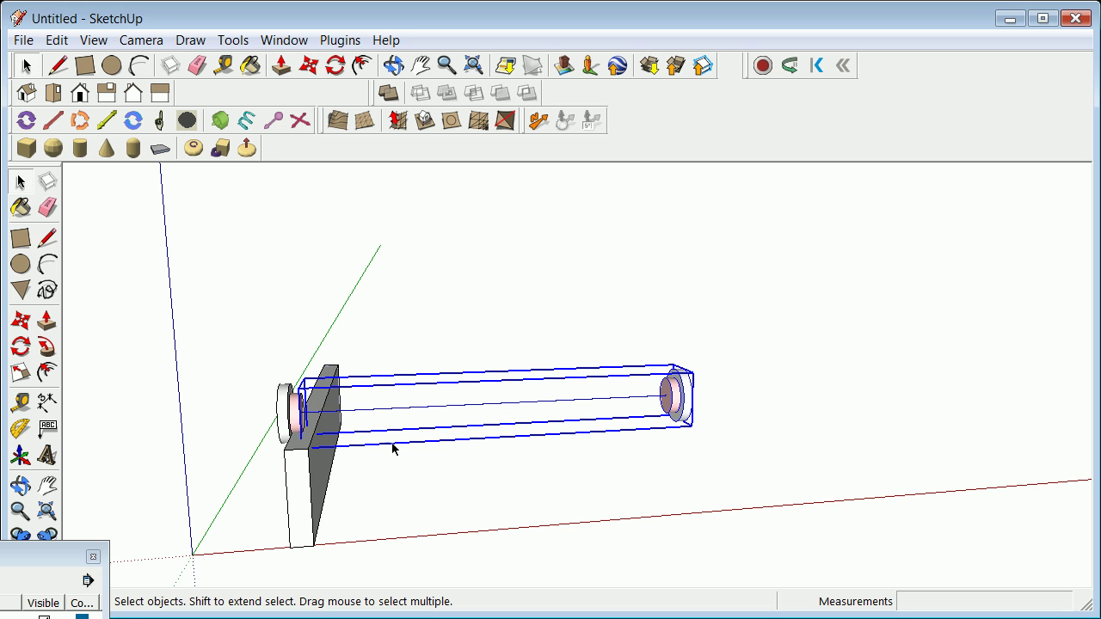
left_click(21, 320)
scroll(657, 402, "up", 3)
scroll(621, 404, "up", 2)
left_click(645, 396)
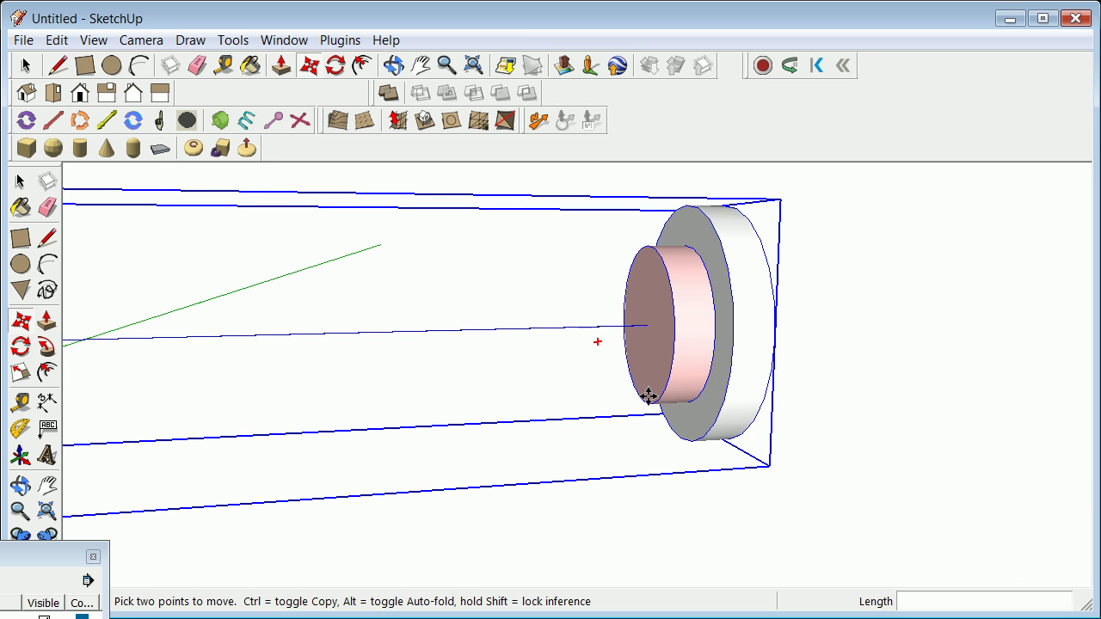
scroll(649, 394, "down", 3)
scroll(381, 398, "down", 3)
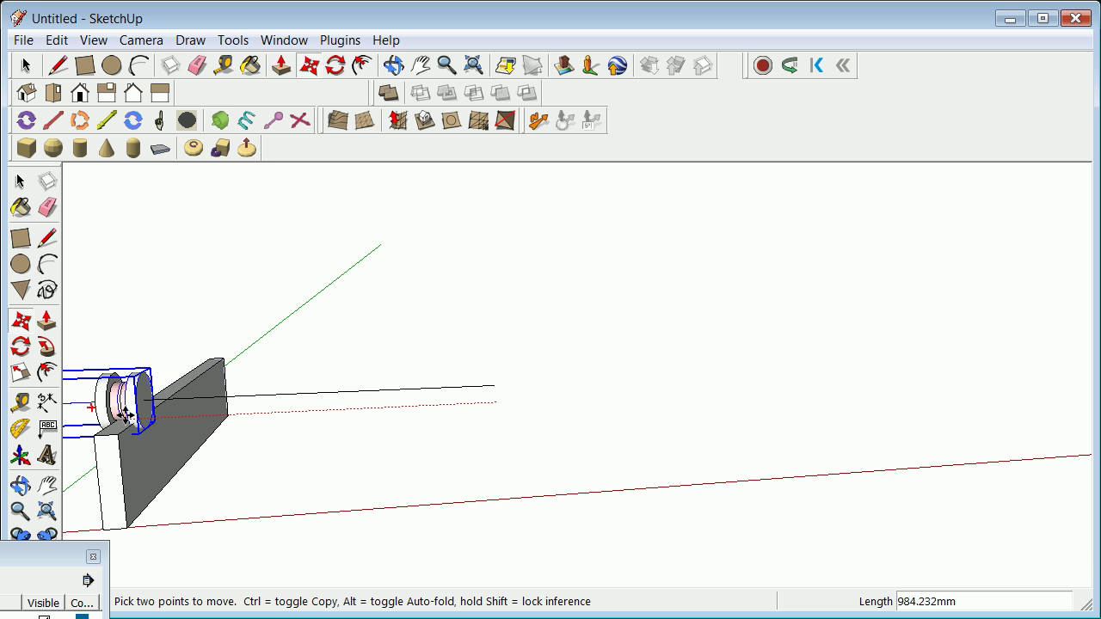
left_click(123, 418)
scroll(125, 416, "up", 2)
scroll(124, 415, "up", 2)
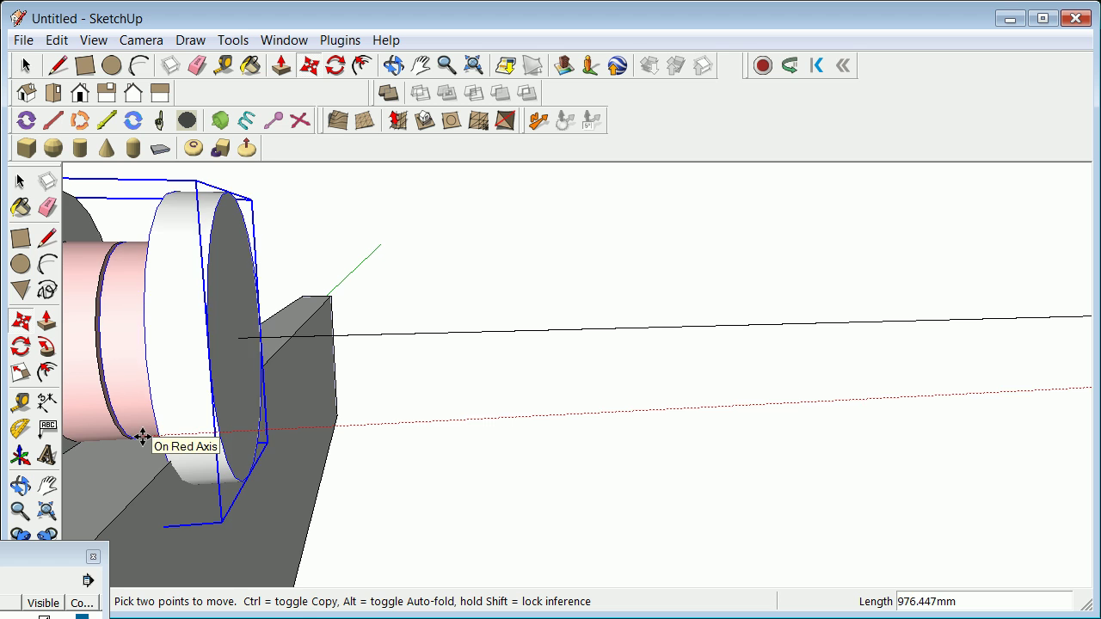
Switch on X-ray and set the flipped assembly's small wheel against the first one, matching their bottom points after a move of about 978 mm.
left_click(93, 39)
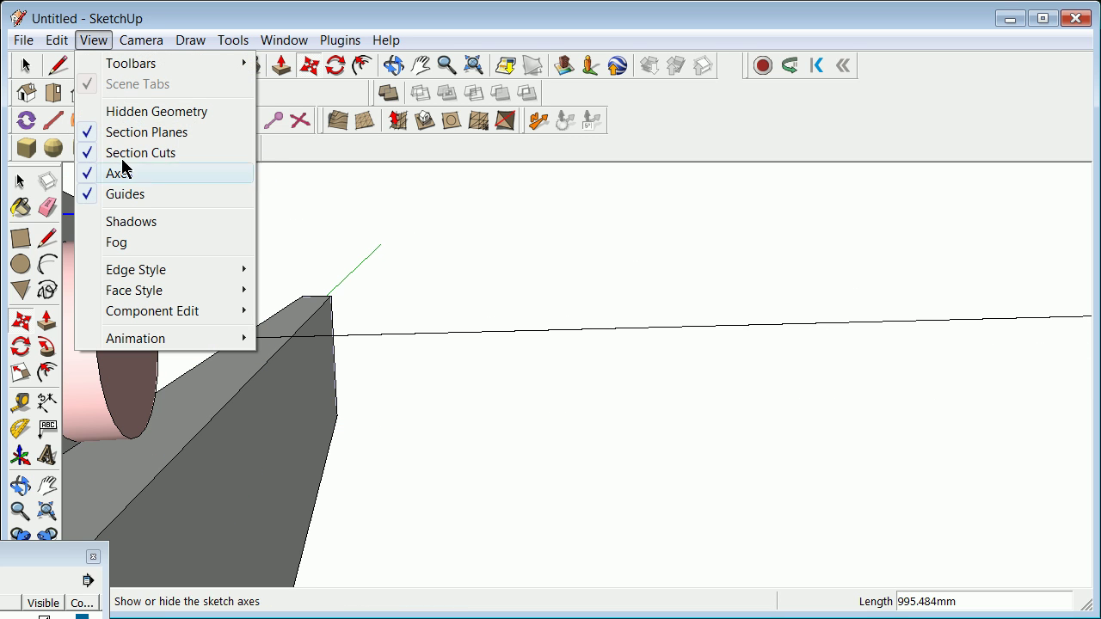
mouse_move(145, 273)
mouse_move(153, 295)
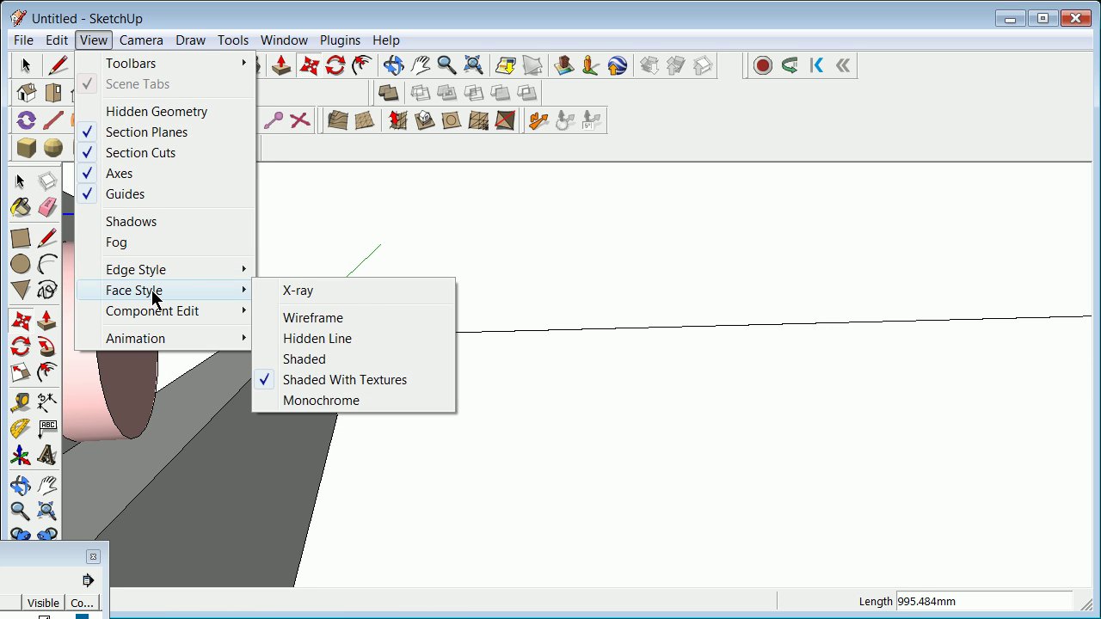
left_click(338, 294)
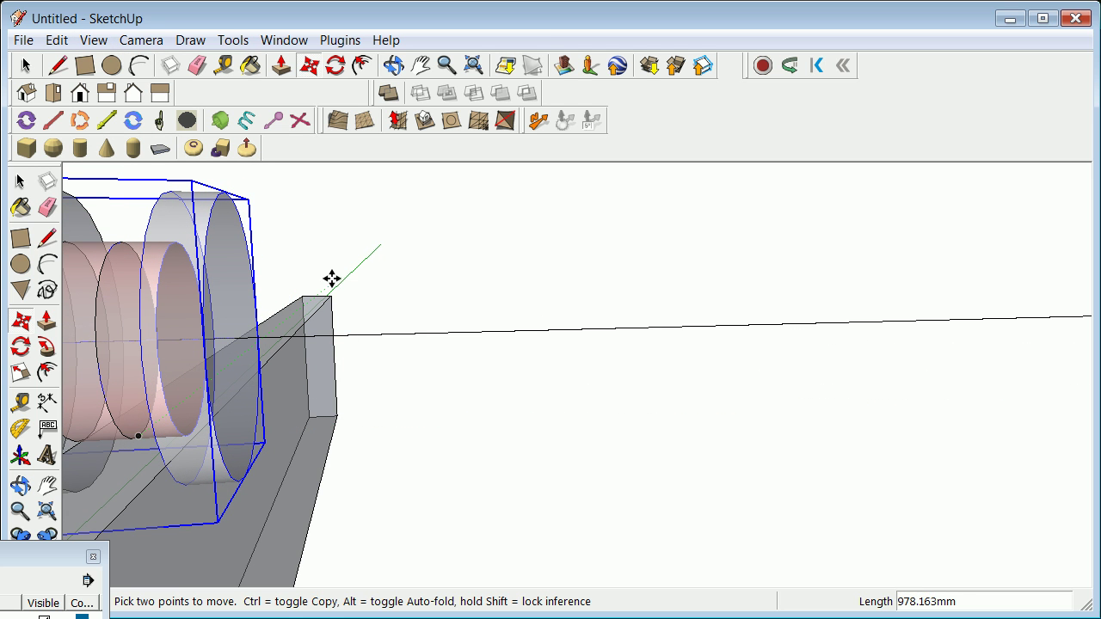
left_click(26, 184)
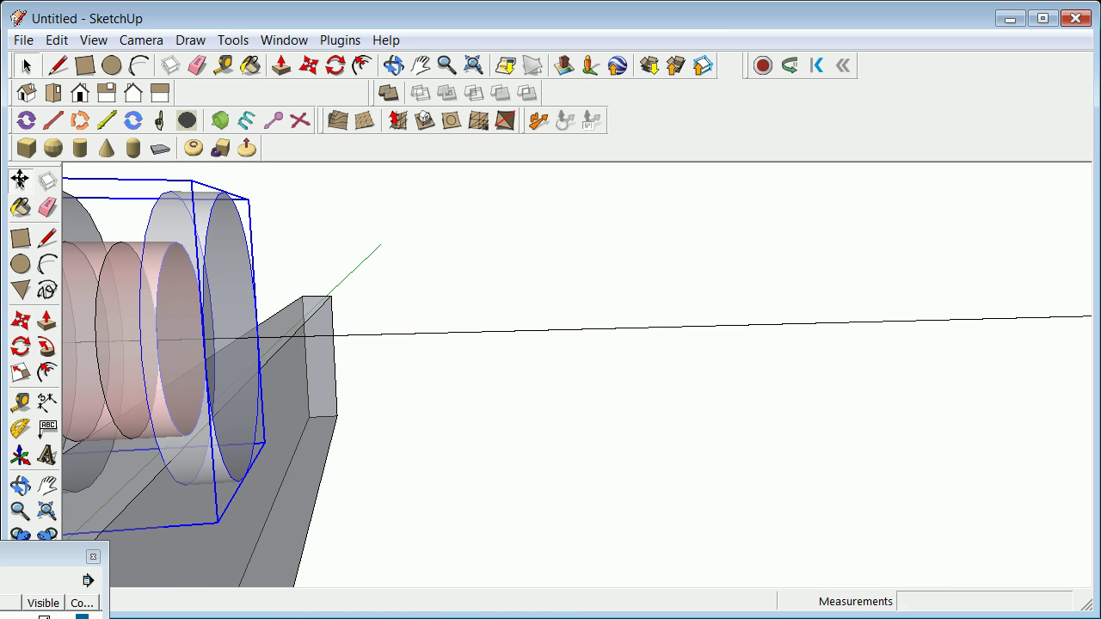
left_click(404, 246)
Turn off the X-ray face style to show the paired wheels on the block as solid faces.
scroll(413, 246, "down", 5)
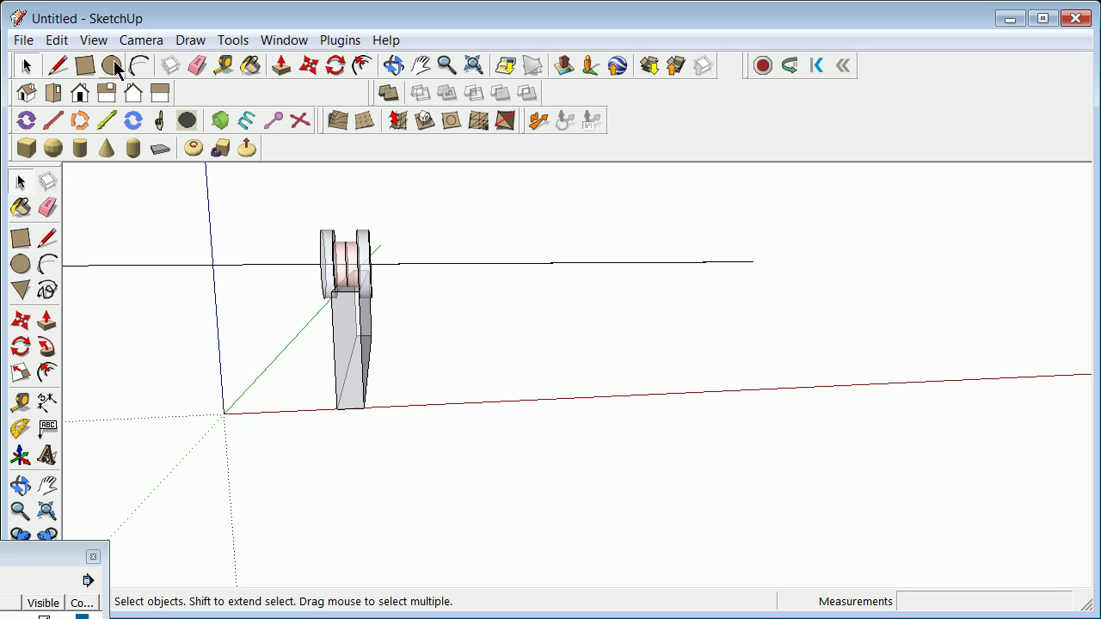
left_click(91, 40)
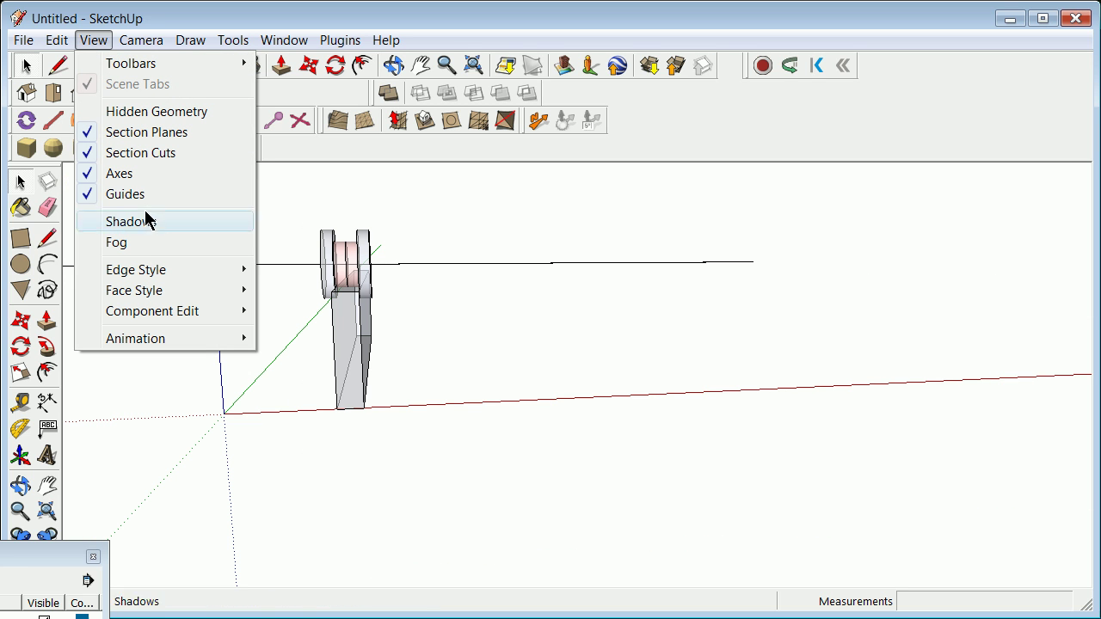
mouse_move(166, 298)
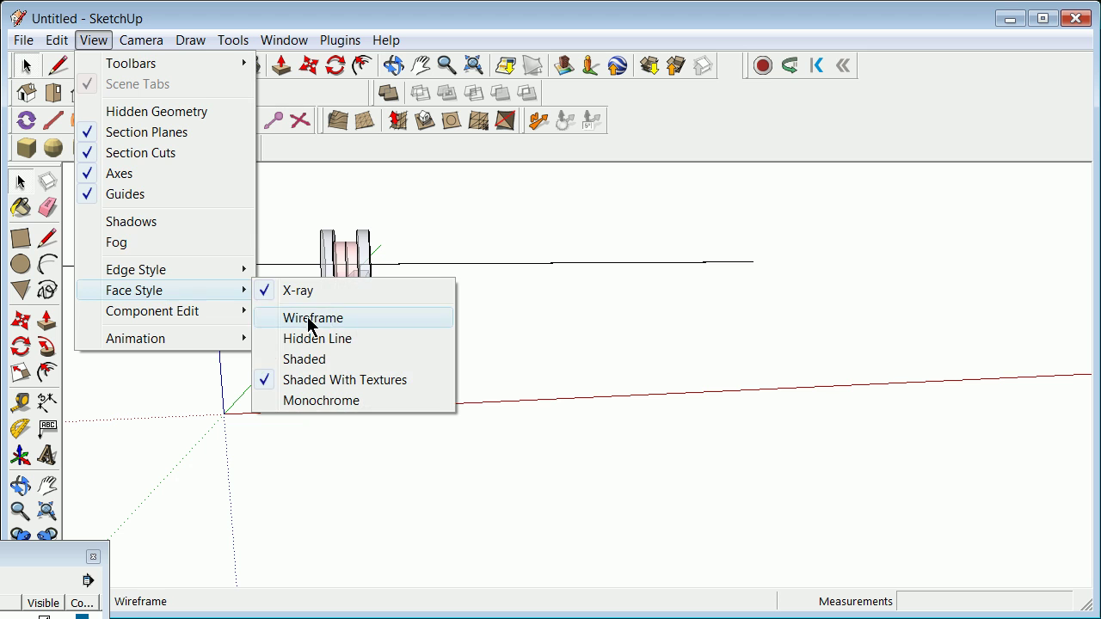
left_click(296, 292)
scroll(370, 260, "up", 4)
scroll(365, 261, "up", 2)
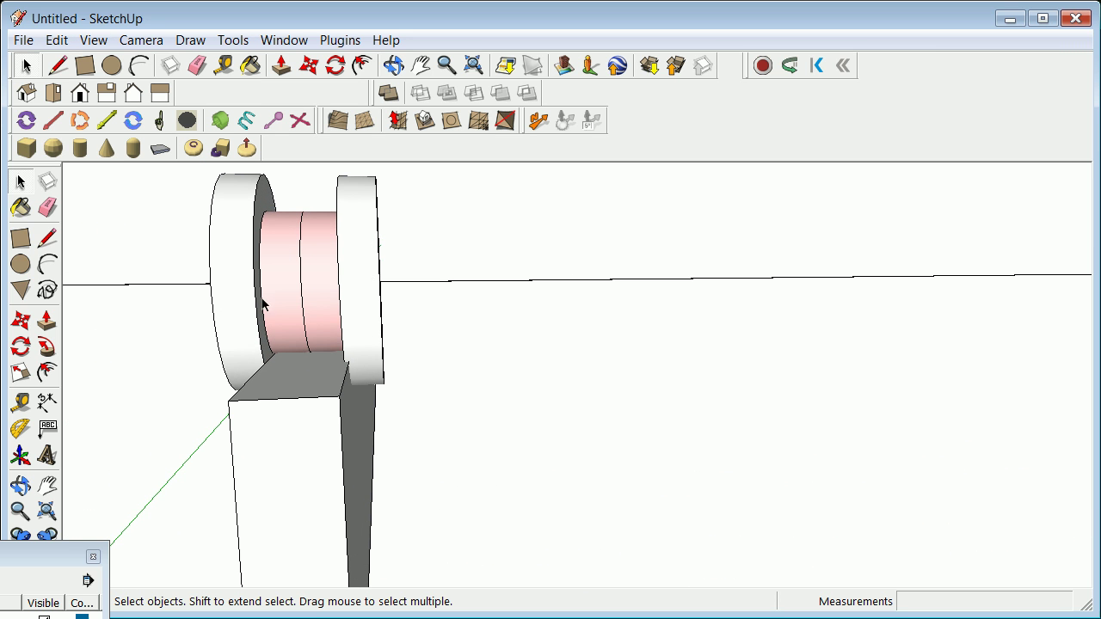
Select both wheel assemblies and define them as one new component named Wheel_Assembly_Double.
left_click(20, 486)
mouse_move(237, 471)
left_mouse_down()
mouse_move(332, 401)
mouse_move(386, 395)
mouse_move(346, 401)
mouse_move(363, 396)
mouse_move(232, 418)
mouse_move(366, 442)
mouse_move(596, 423)
mouse_move(321, 400)
mouse_move(310, 440)
mouse_move(467, 403)
mouse_move(399, 416)
mouse_move(319, 381)
left_mouse_up()
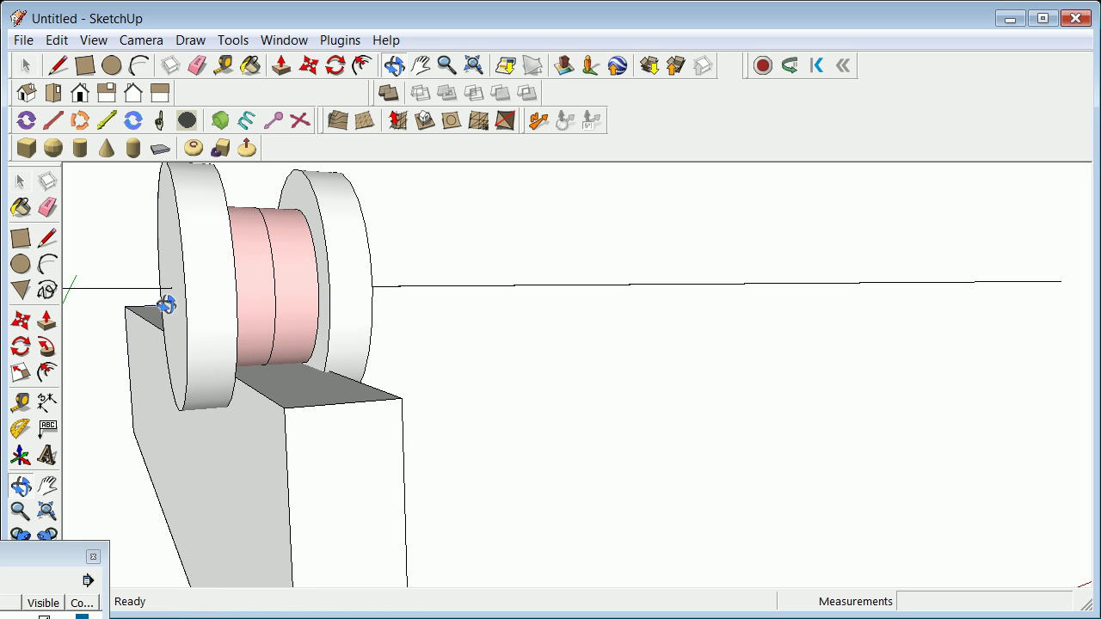
left_click(55, 41)
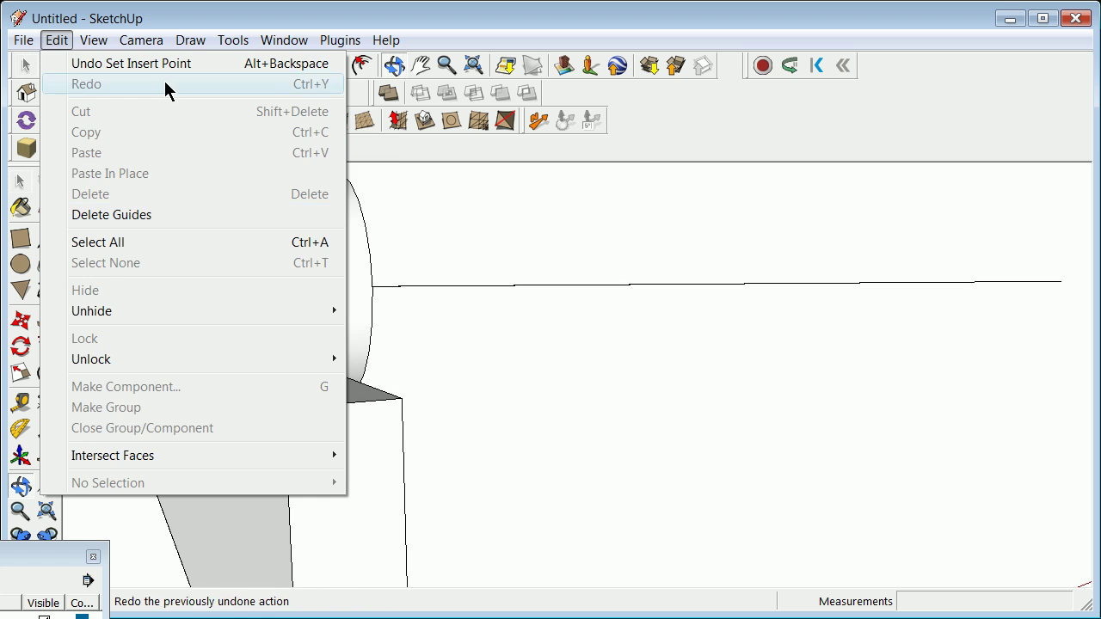
mouse_move(141, 41)
left_click(715, 375)
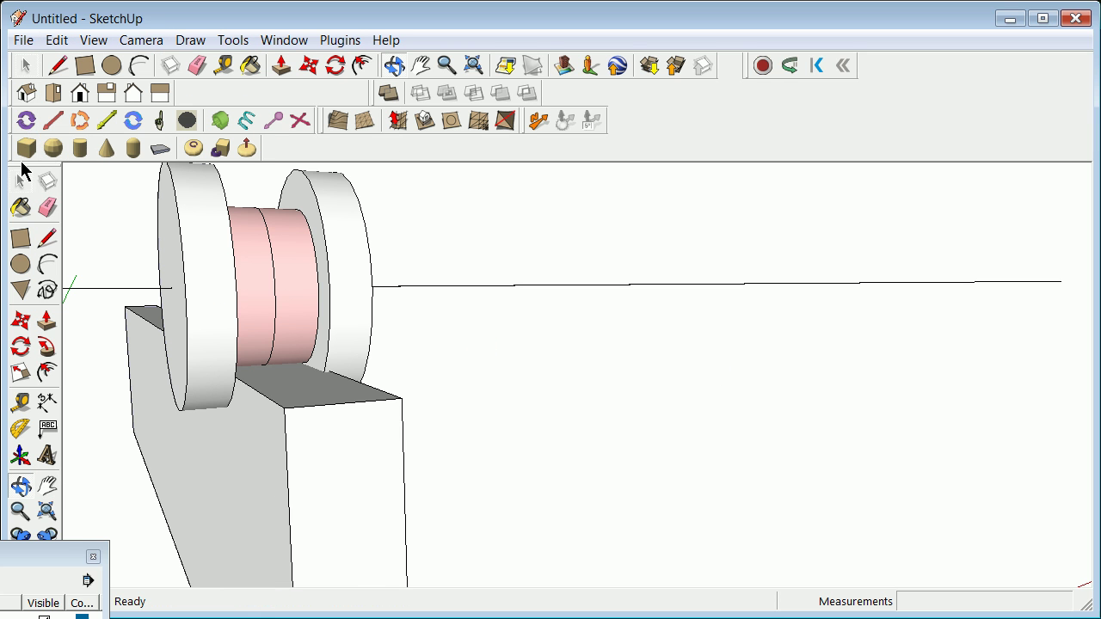
left_click(20, 182)
left_click(335, 223)
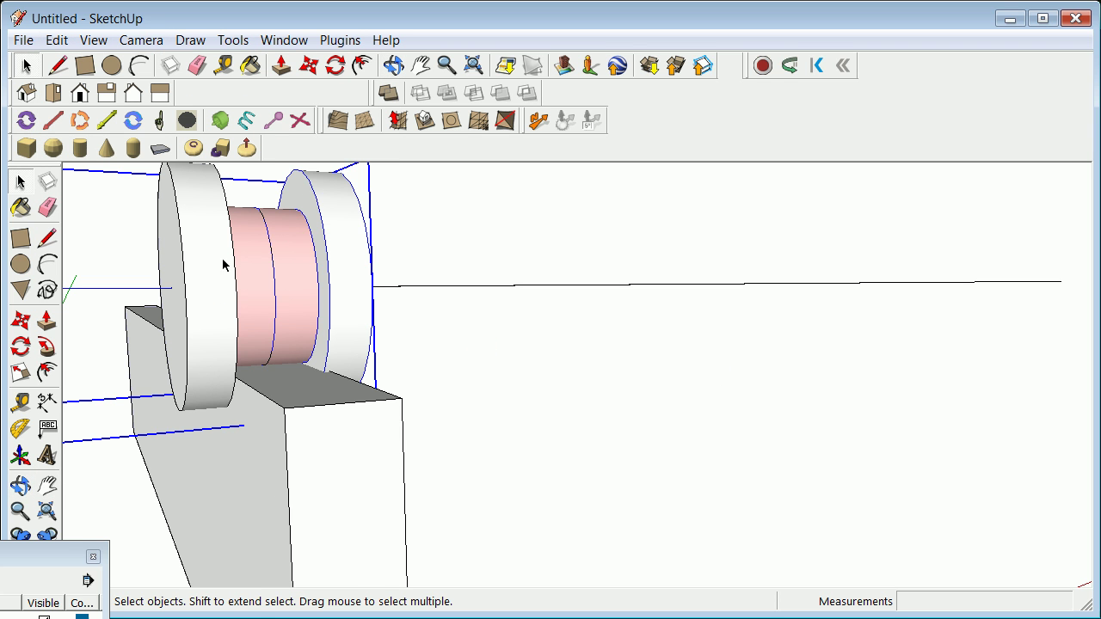
left_click(215, 271, "shift")
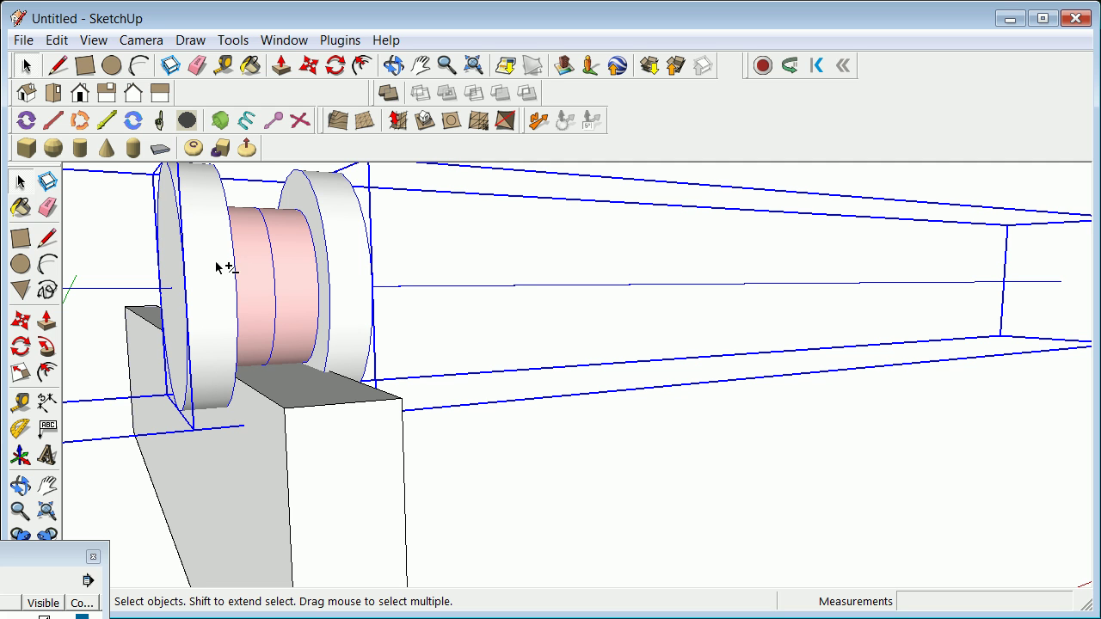
left_click(56, 41)
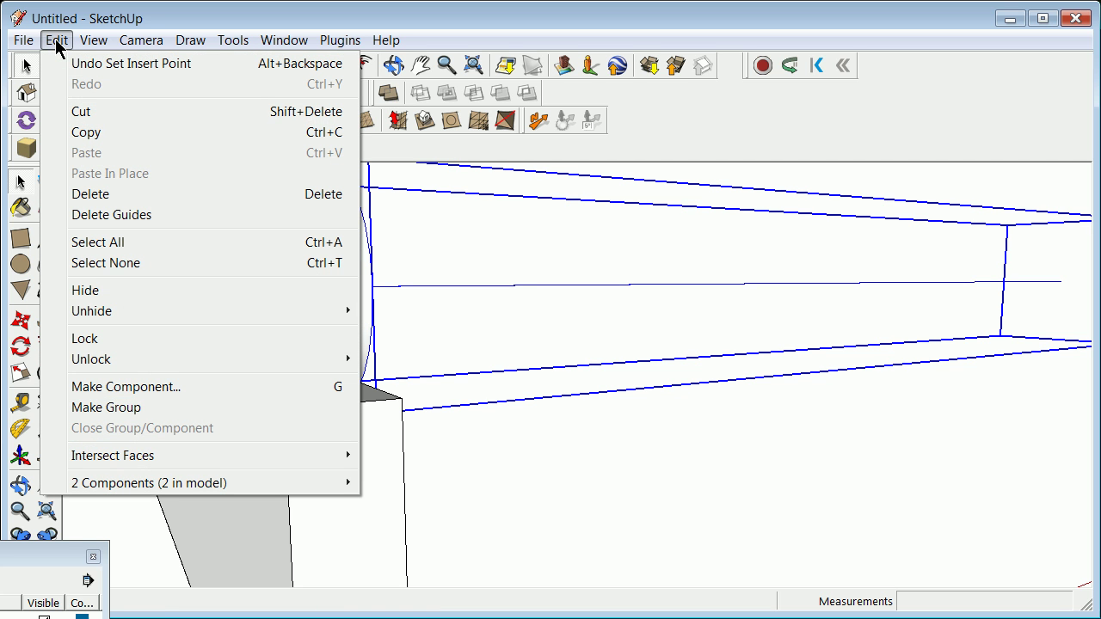
left_click(185, 388)
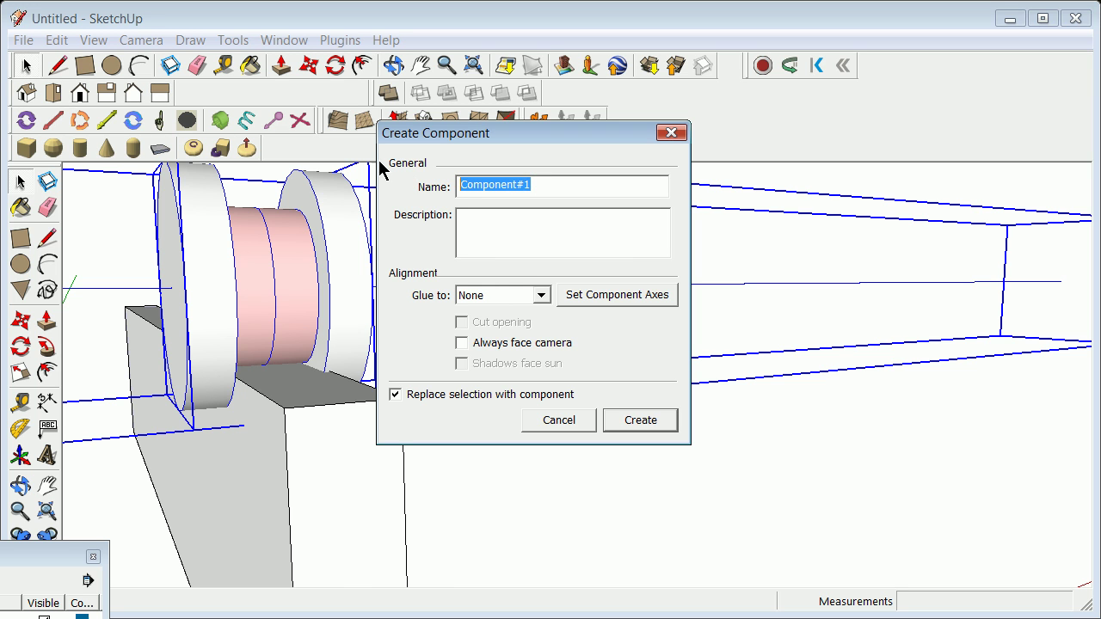
type("Wheel_Assembly_Double")
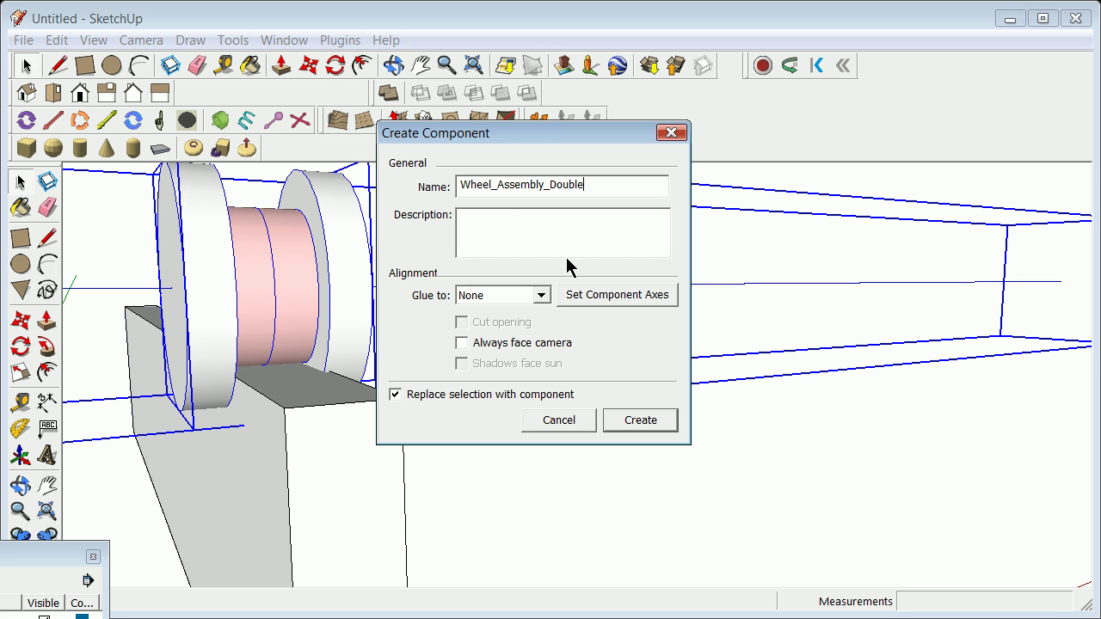
Try to set the component axes with the origin at the centre of the near wheel's outer face.
left_click(588, 300)
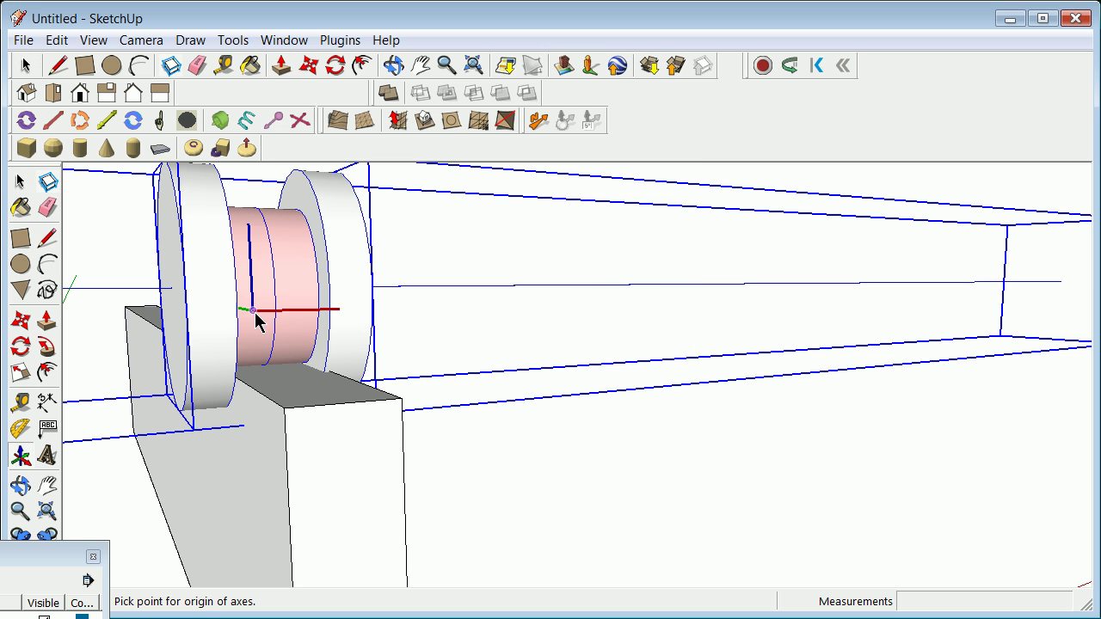
left_click(170, 288)
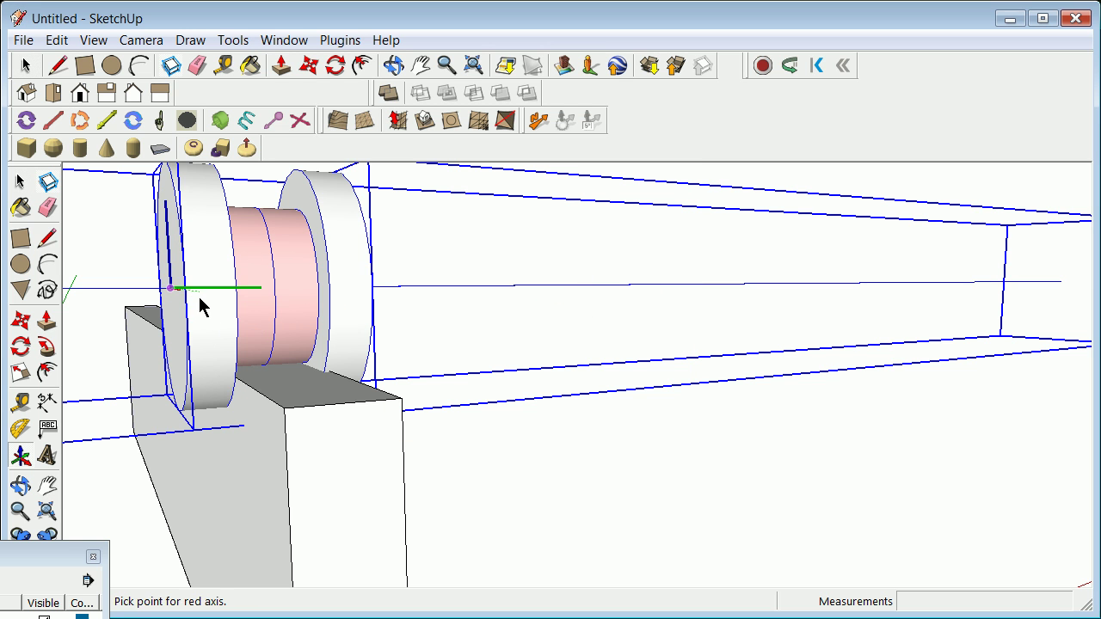
left_click(185, 294)
left_click(423, 290)
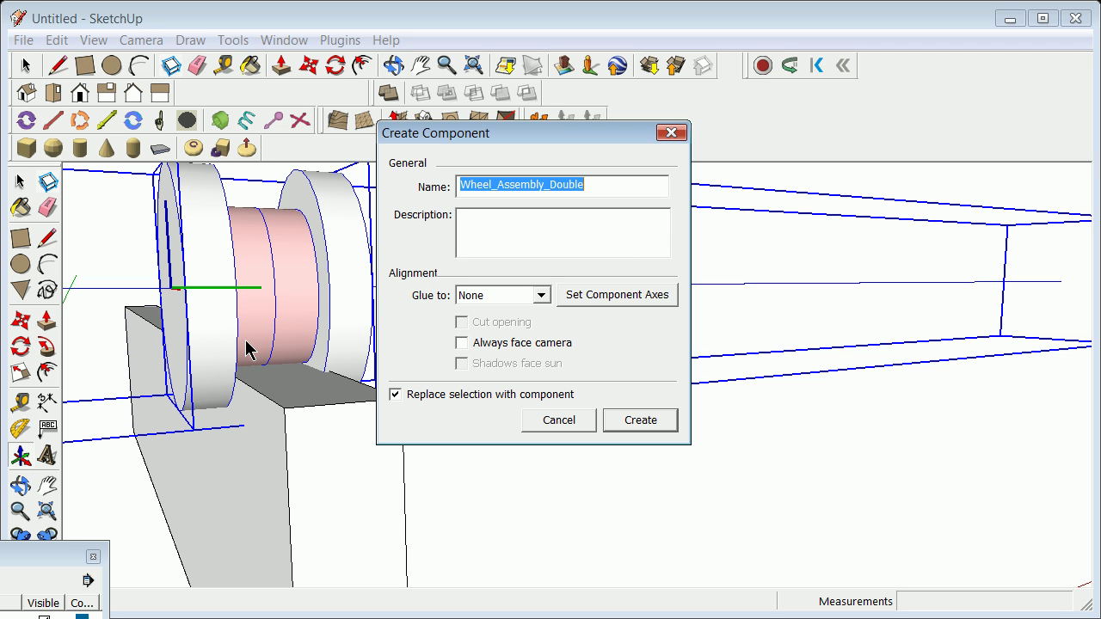
Set the component's axis origin at the near wheel's face centre, with green downward and blue along the axle, and create the component.
left_click(655, 298)
left_click(171, 289)
left_click(187, 294)
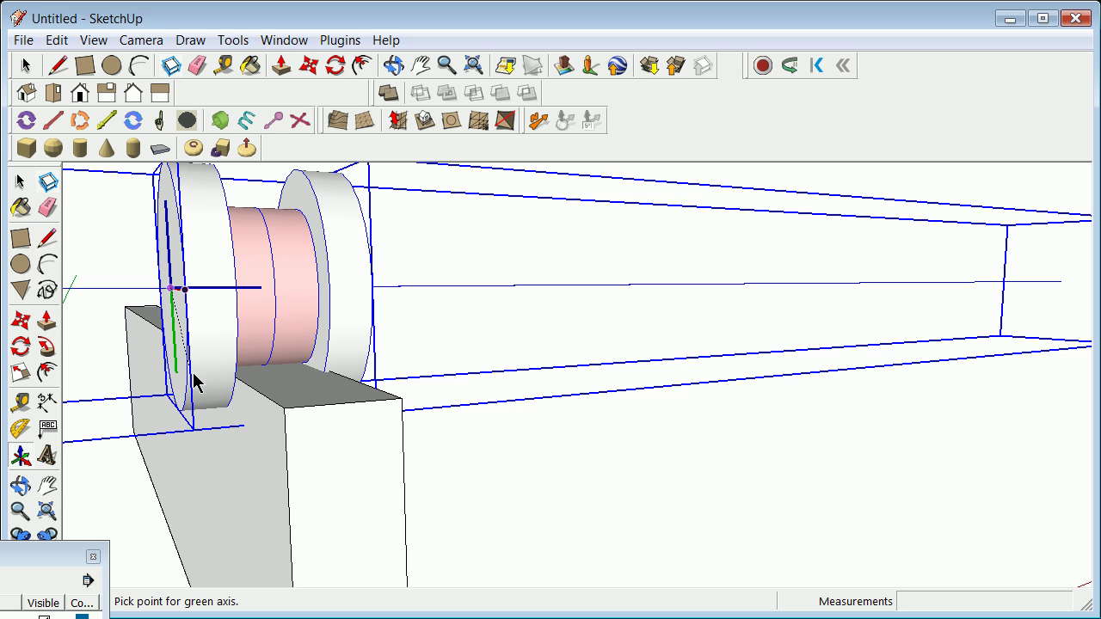
left_click(179, 419)
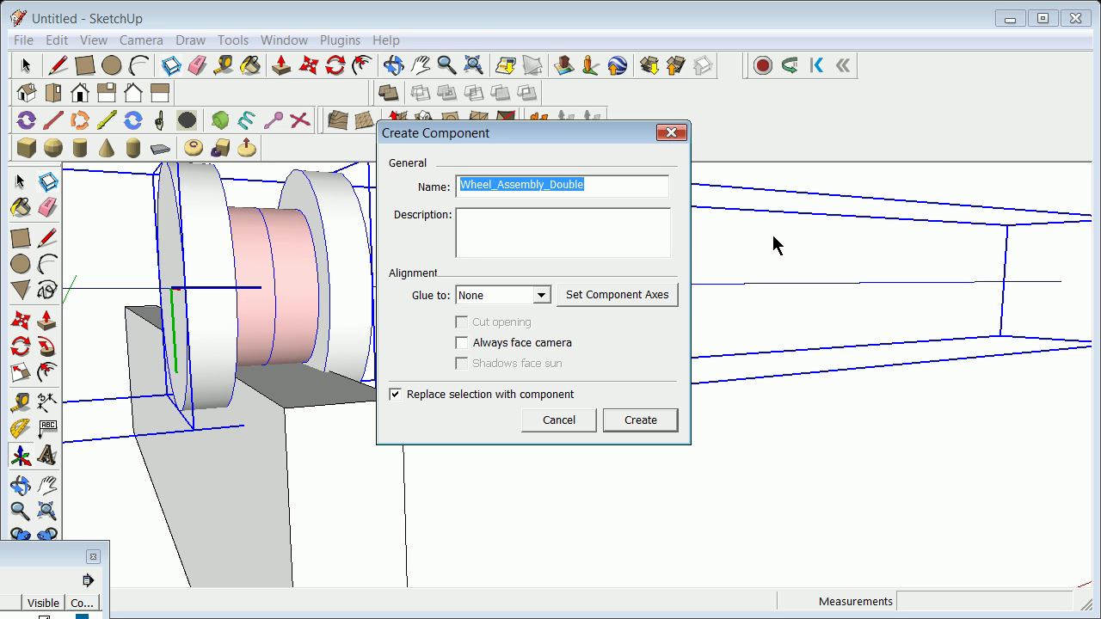
left_click(640, 421)
left_click(527, 344)
scroll(525, 369, "down", 6)
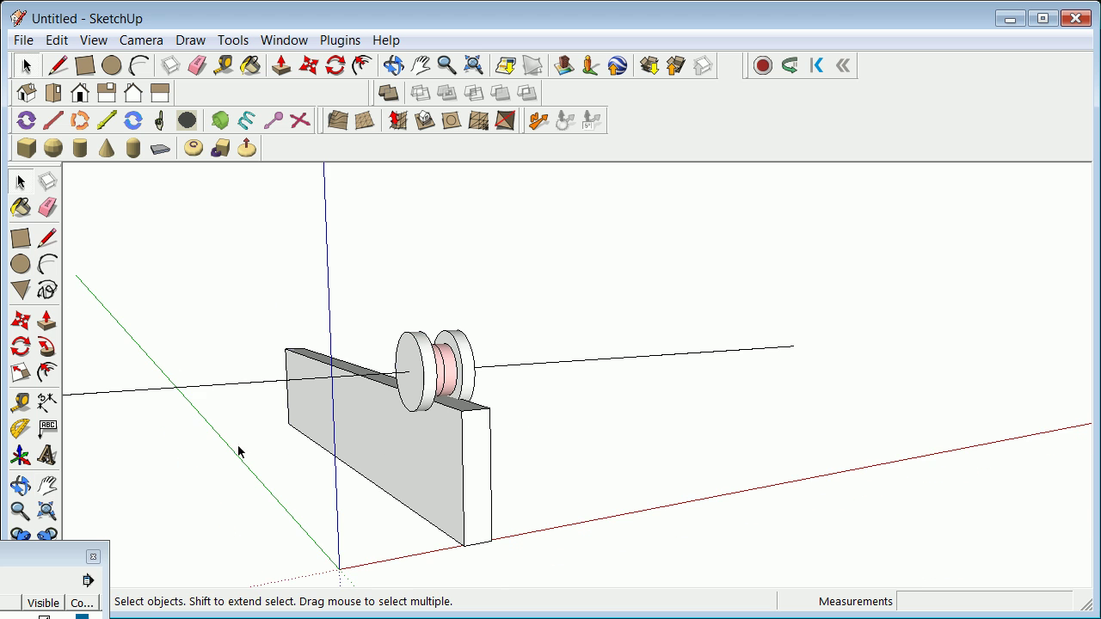
Examine the double wheel component on the block from the opposite side.
left_click(13, 481)
left_click_drag(202, 454, 199, 406)
scroll(550, 498, "up", 4)
left_click_drag(433, 405, 275, 447)
scroll(354, 402, "up", 5)
scroll(353, 402, "down", 4)
scroll(274, 336, "down", 1)
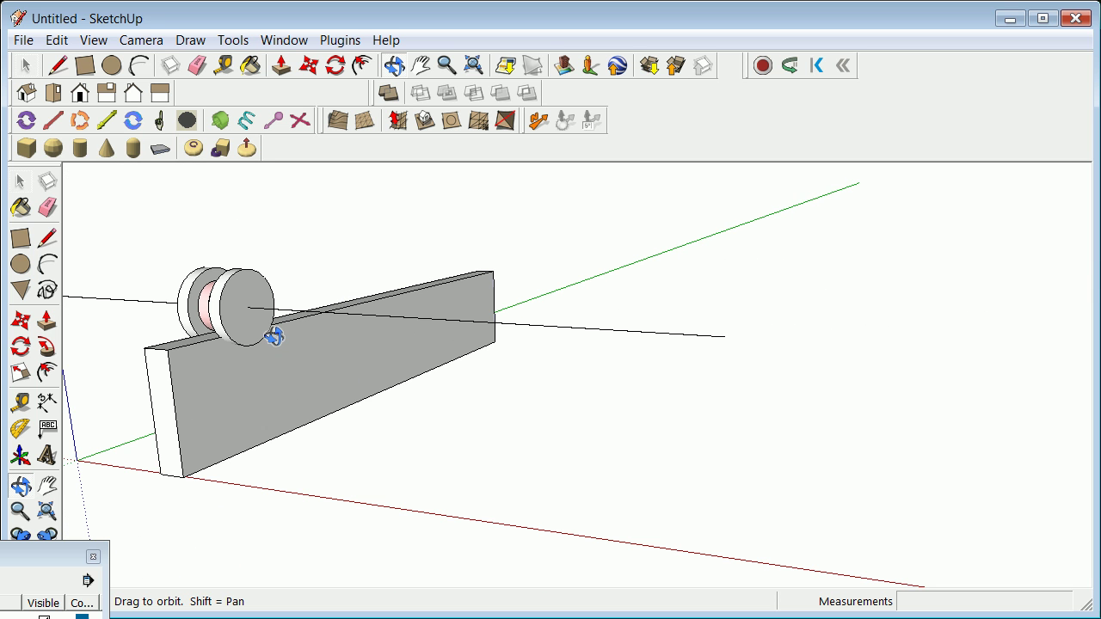
scroll(247, 313, "up", 5)
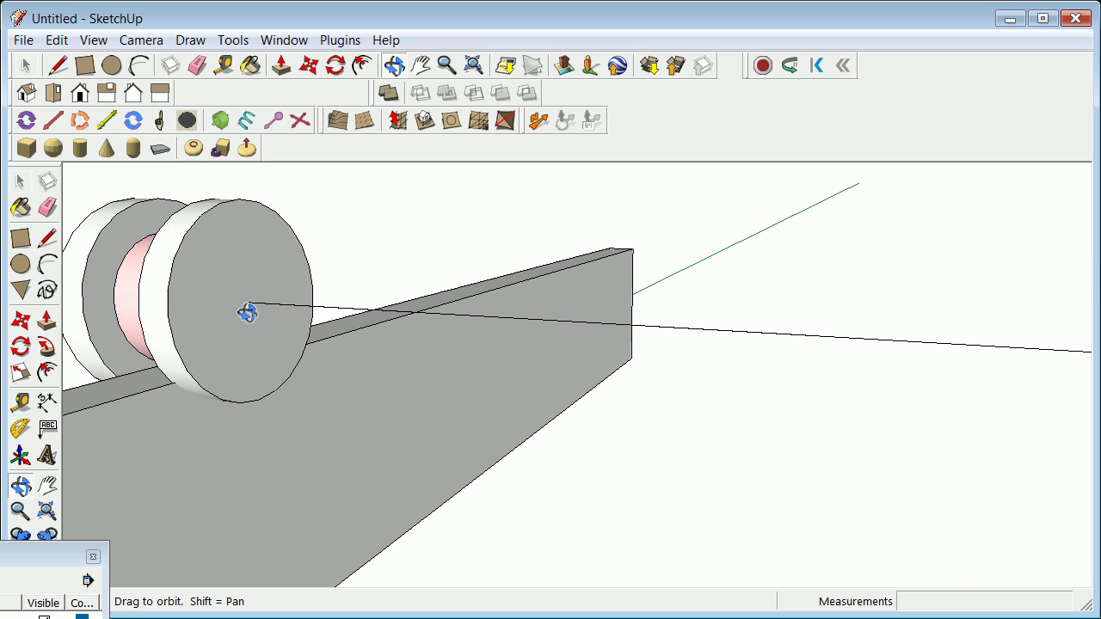
Copy the double wheel assembly 160 mm along the block's top edge and repeat the copy 4x.
left_click(21, 182)
left_click(207, 294)
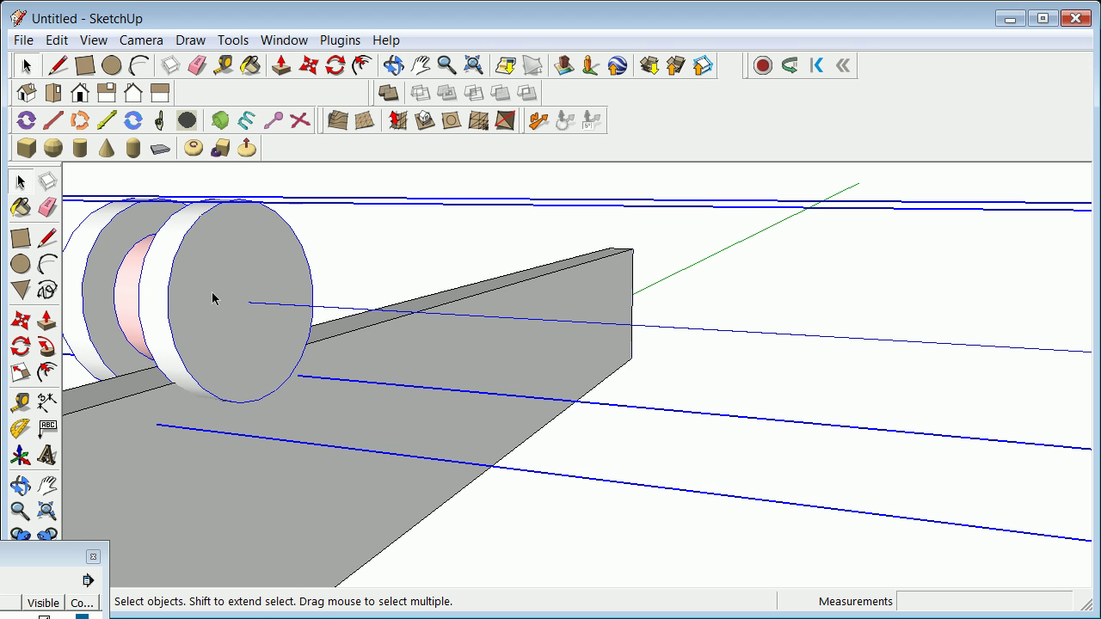
left_click(312, 68)
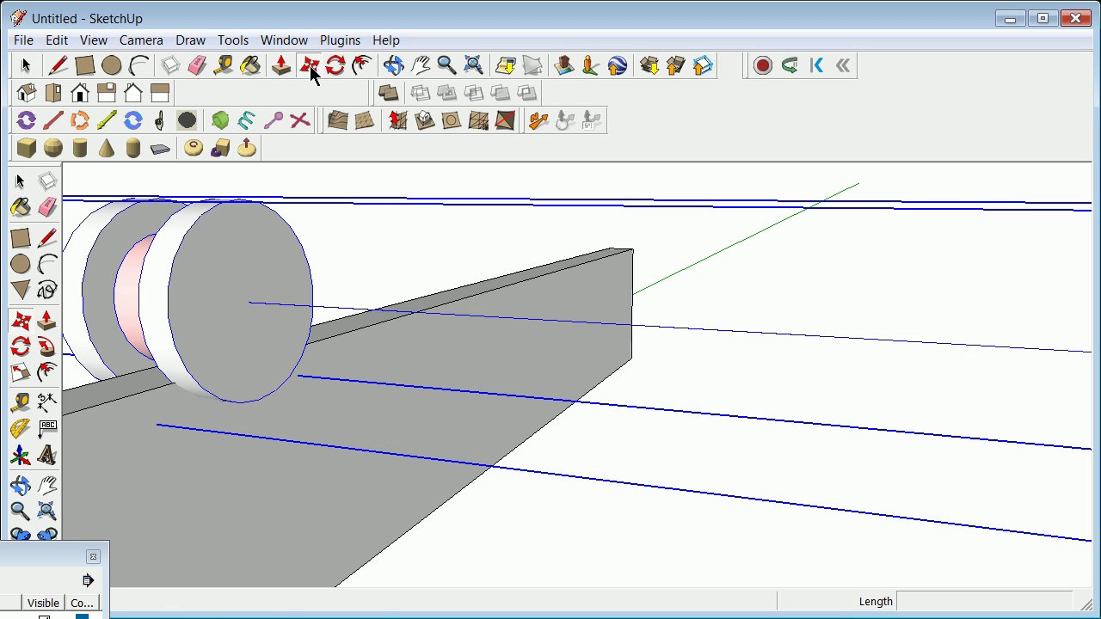
left_click(87, 411)
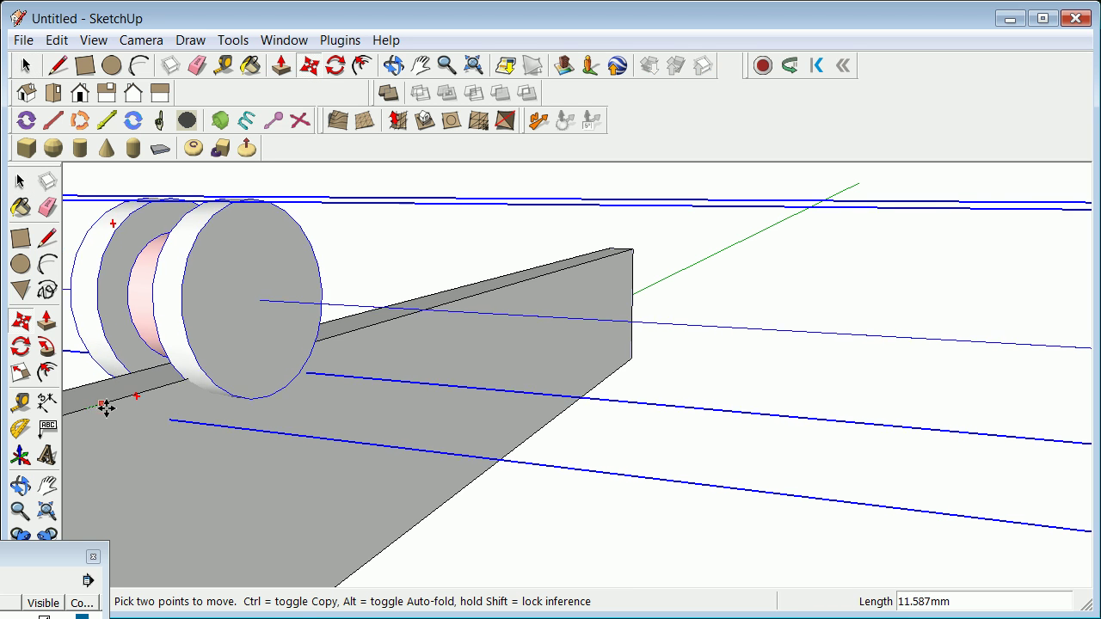
key("ctrl")
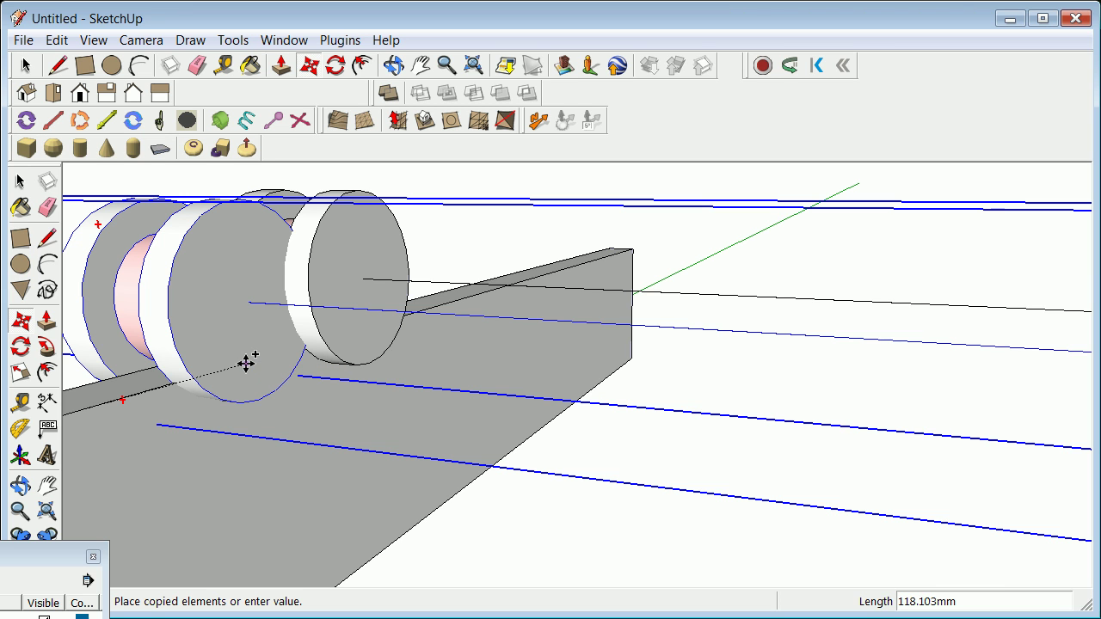
type("160")
key("Return")
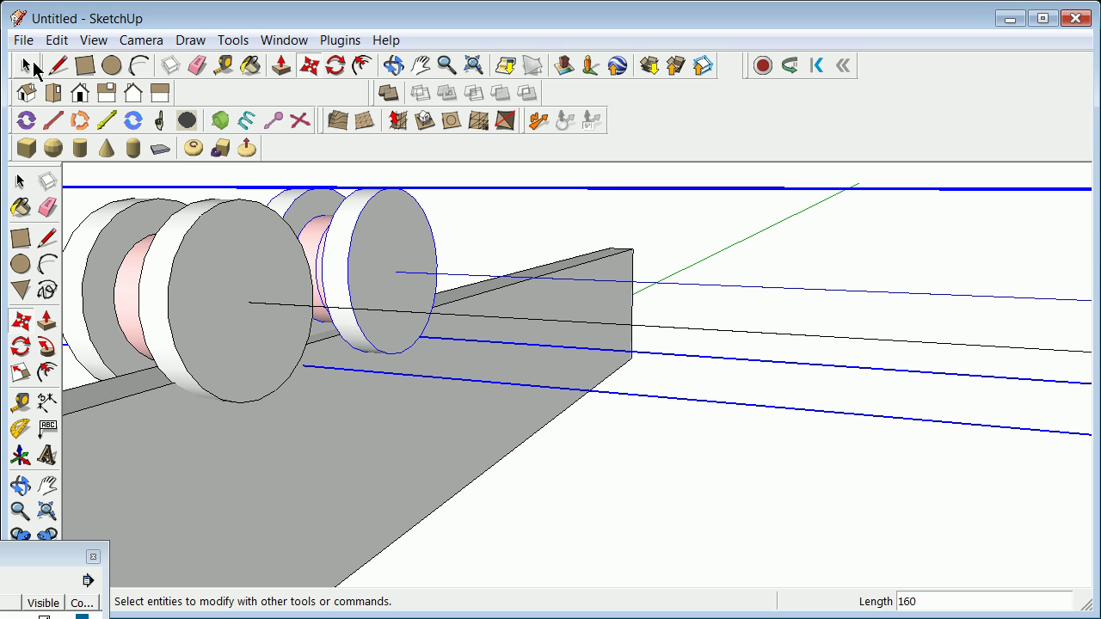
key("Return")
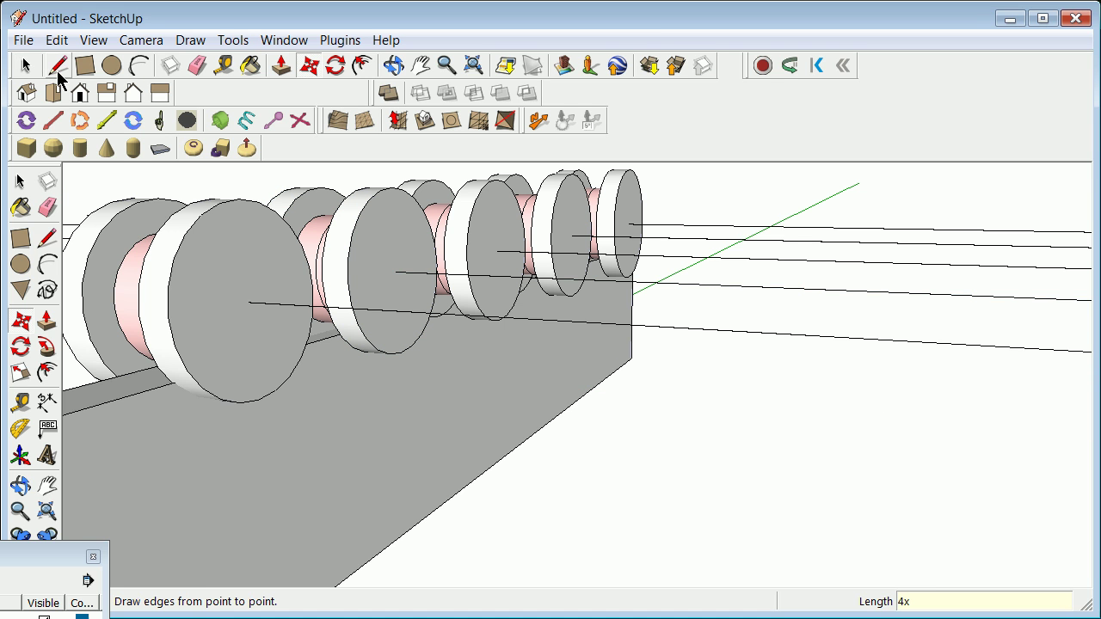
left_click(24, 64)
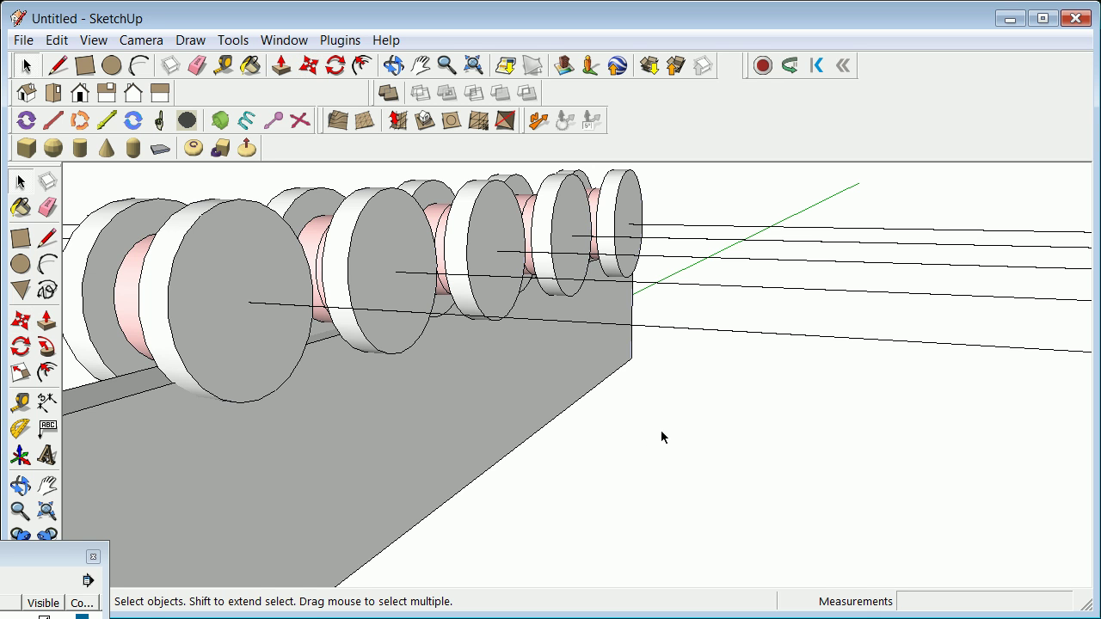
Undo the array of wheel assembly copies along the block.
scroll(576, 392, "down", 4)
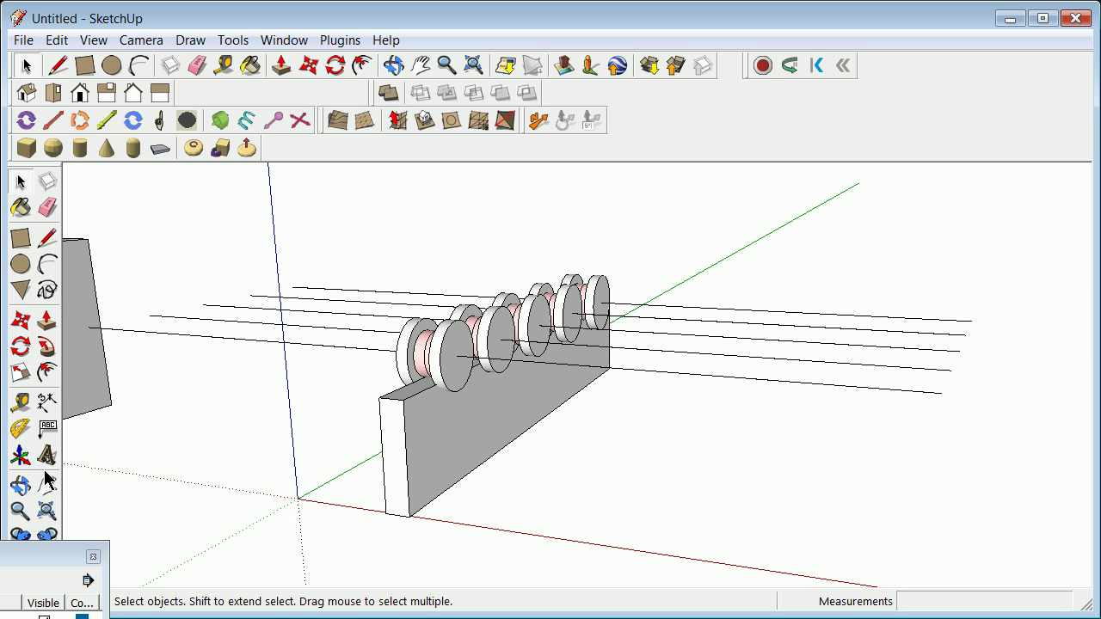
left_click(20, 485)
left_click_drag(138, 460, 327, 536)
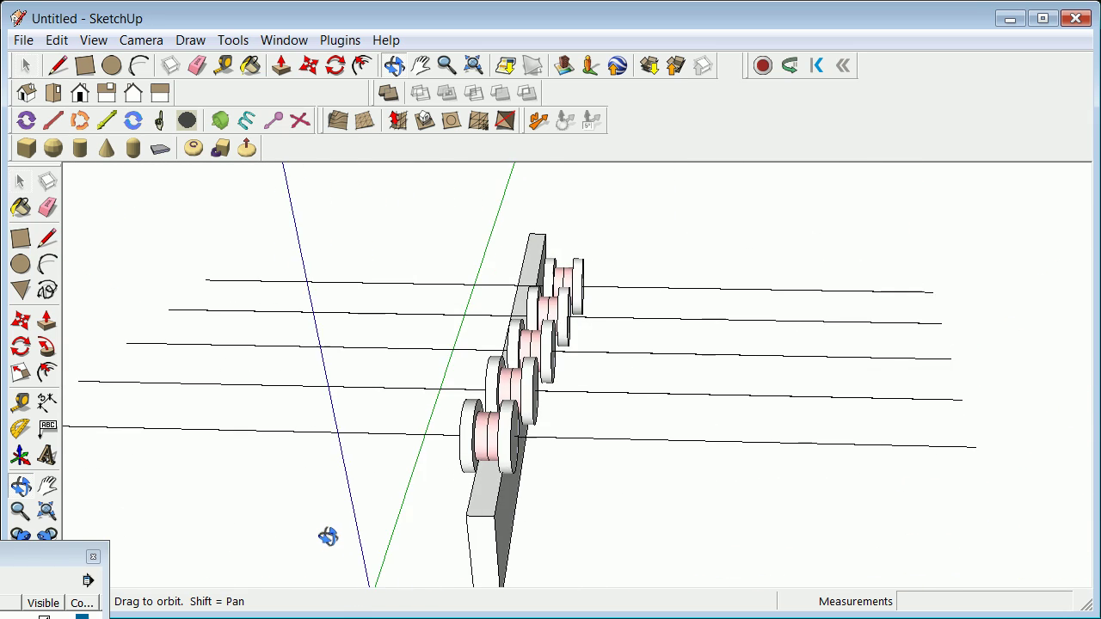
left_click(55, 39)
left_click(95, 64)
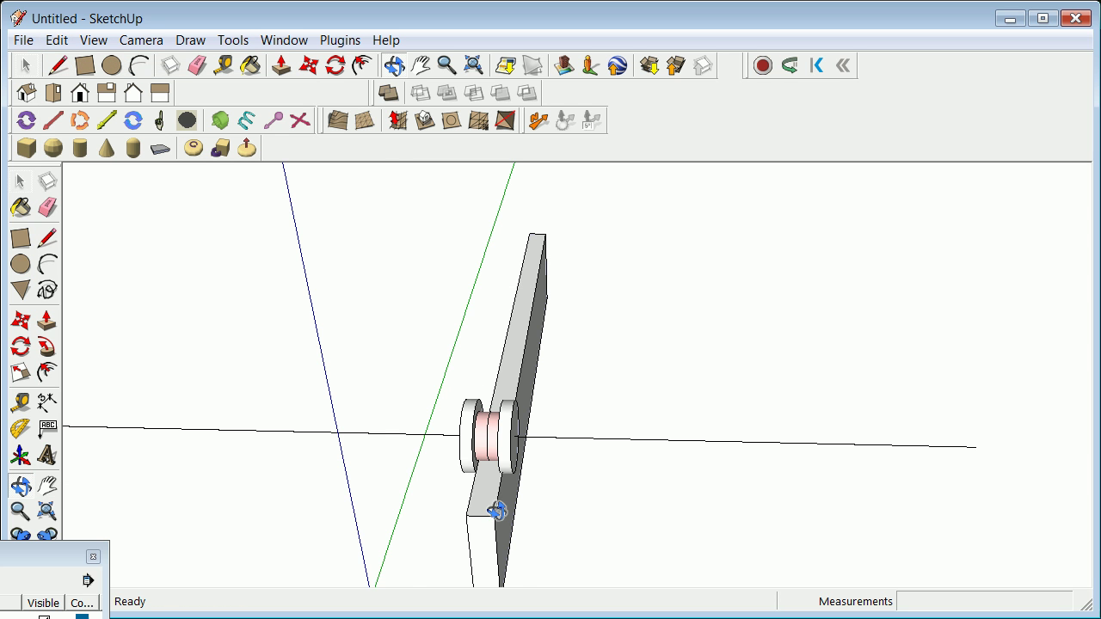
Array the remaining double wheel assembly along the block as 4x copies spaced 160 mm apart.
scroll(508, 489, "up", 4)
left_click_drag(509, 489, 442, 518)
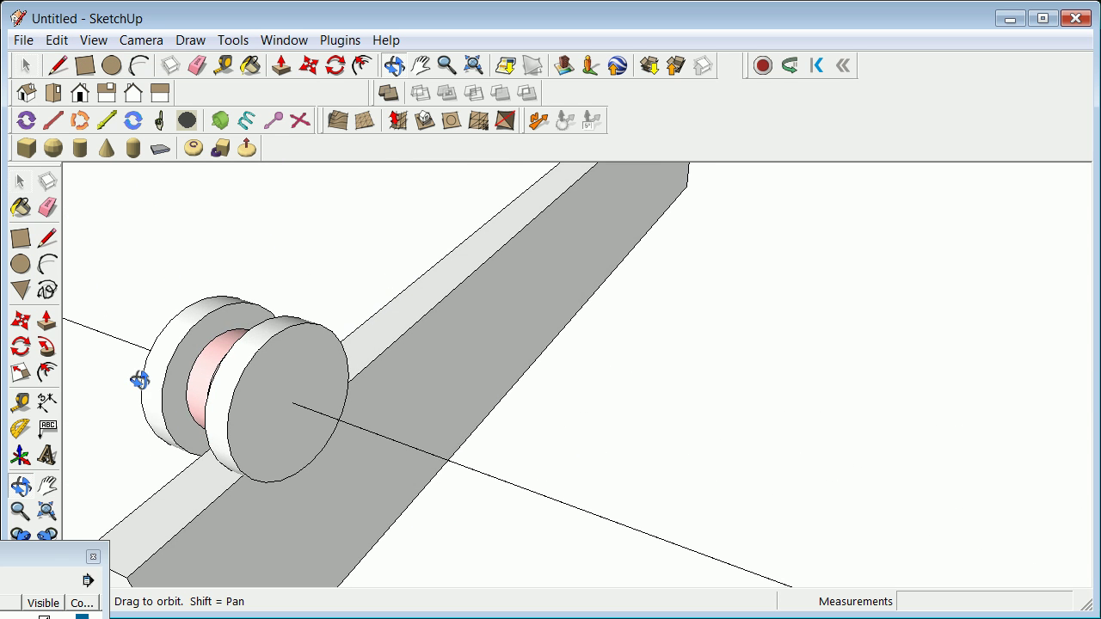
left_click(19, 182)
left_click(291, 401)
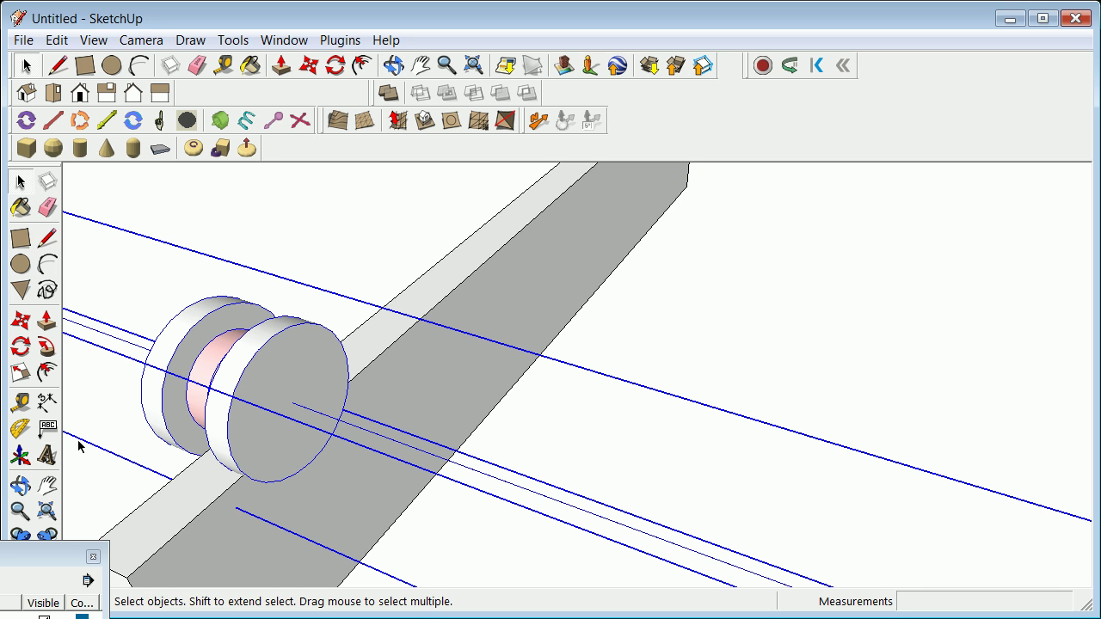
left_click(308, 67)
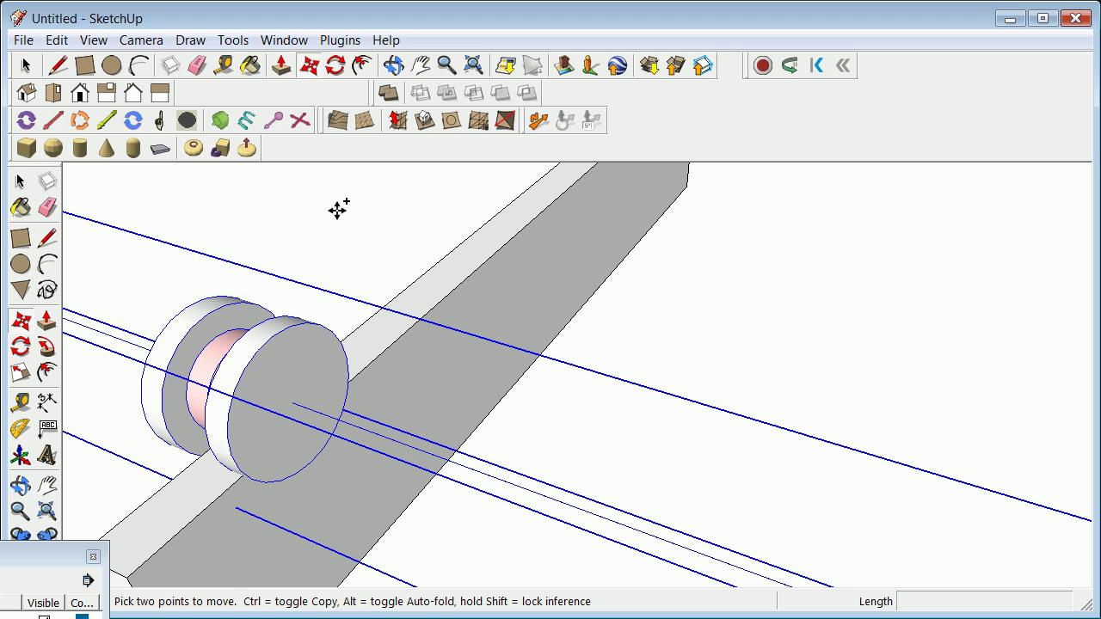
key("ctrl")
left_click(376, 363)
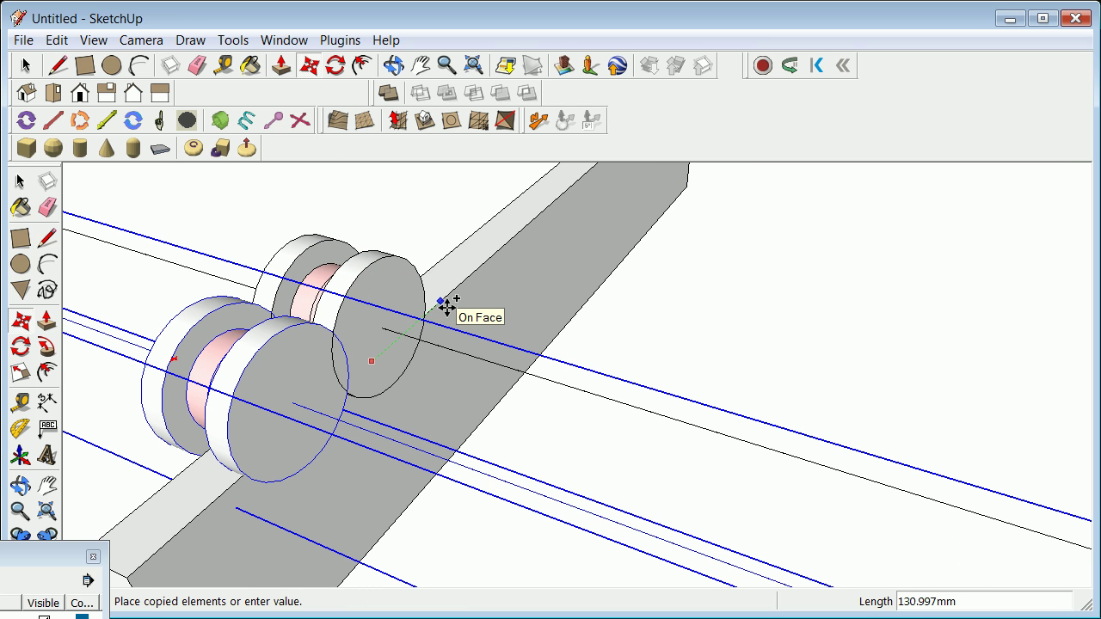
type("160")
key("Return")
type("4x")
key("Return")
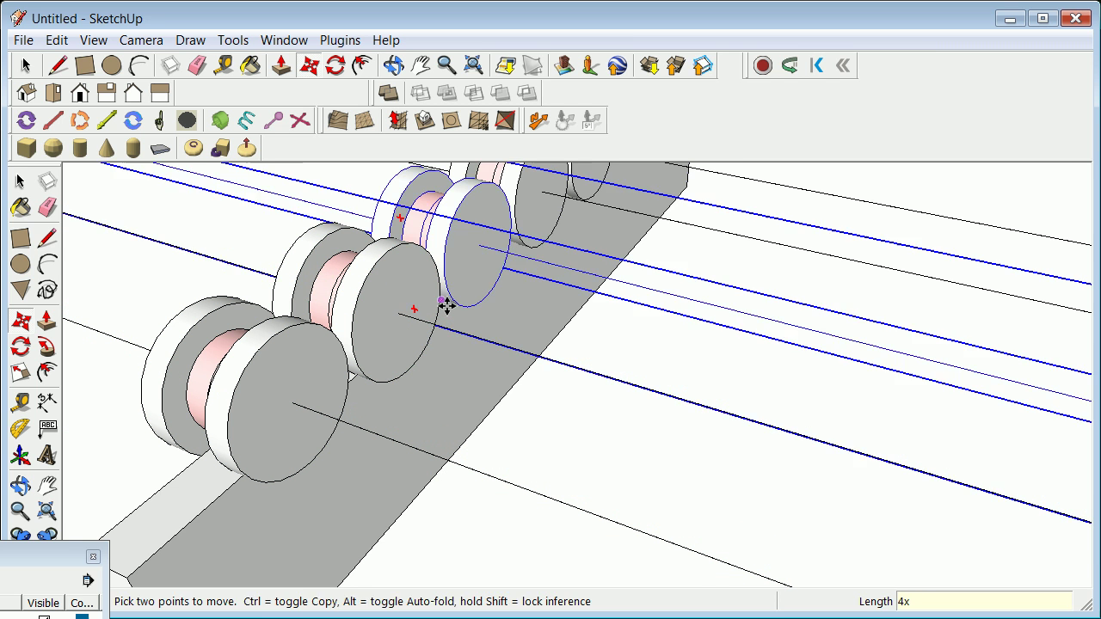
left_click(25, 67)
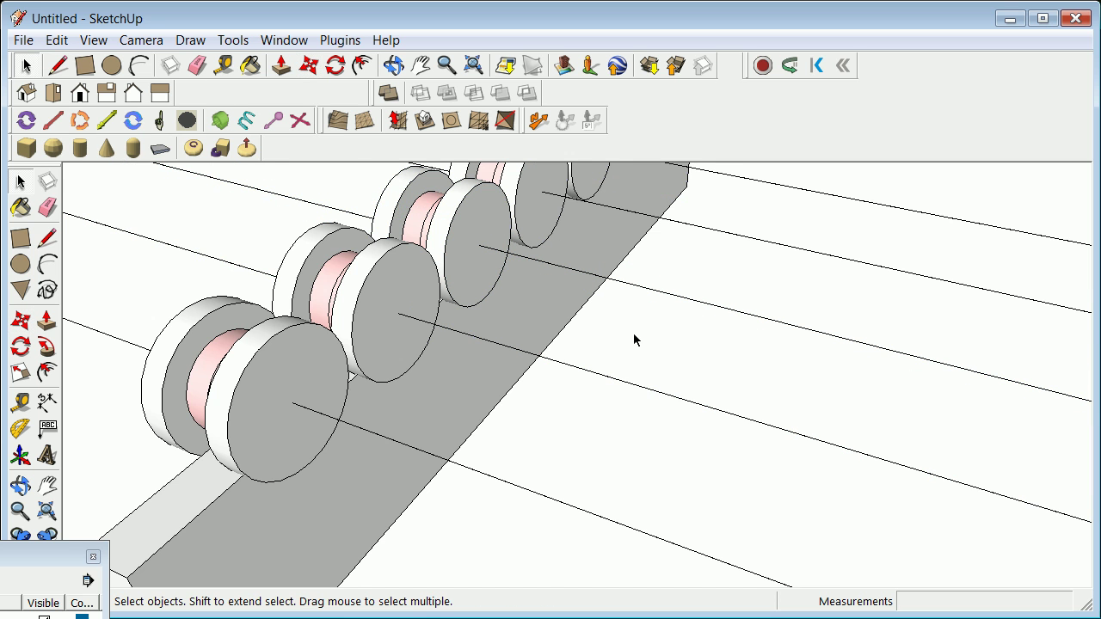
Examine the row of wheels from the block's end and up close where the first small wheels rest on its top.
scroll(634, 340, "down", 5)
left_click(20, 486)
mouse_move(172, 439)
left_mouse_down()
mouse_move(349, 430)
mouse_move(510, 392)
mouse_move(577, 401)
mouse_move(659, 439)
mouse_move(469, 472)
mouse_move(344, 425)
mouse_move(326, 445)
mouse_move(253, 433)
mouse_move(460, 310)
mouse_move(428, 401)
mouse_move(482, 390)
mouse_move(461, 390)
mouse_move(437, 413)
mouse_move(446, 404)
mouse_move(177, 460)
left_mouse_up()
scroll(510, 392, "up", 5)
scroll(318, 445, "down", 3)
left_click_drag(154, 411, 365, 348)
scroll(177, 381, "up", 6)
scroll(172, 378, "down", 5)
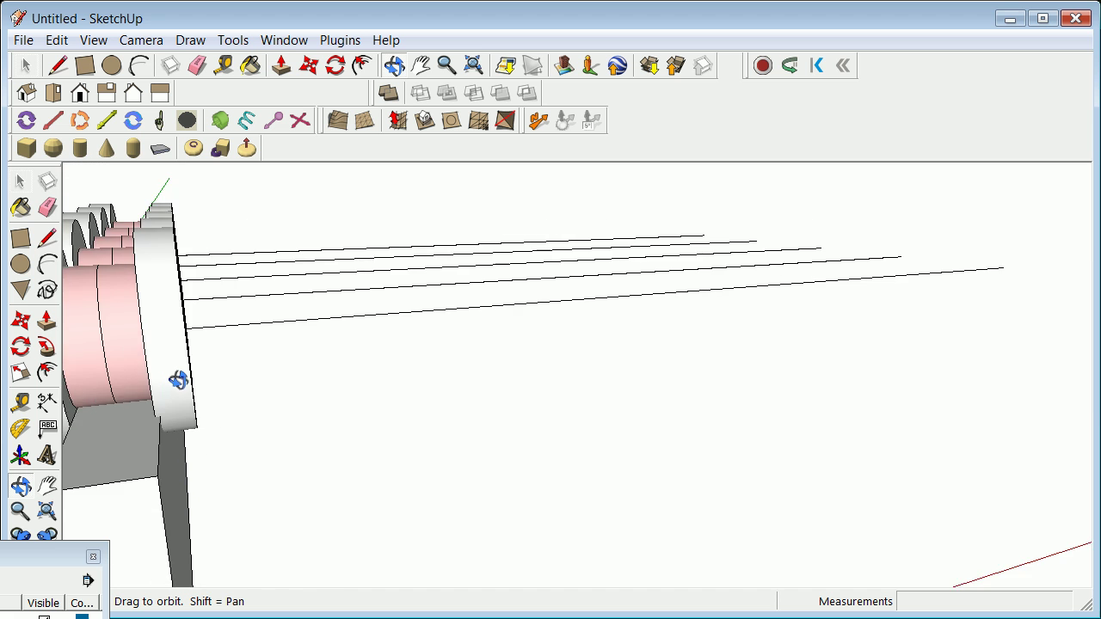
scroll(163, 387, "up", 5)
left_click_drag(162, 386, 275, 426)
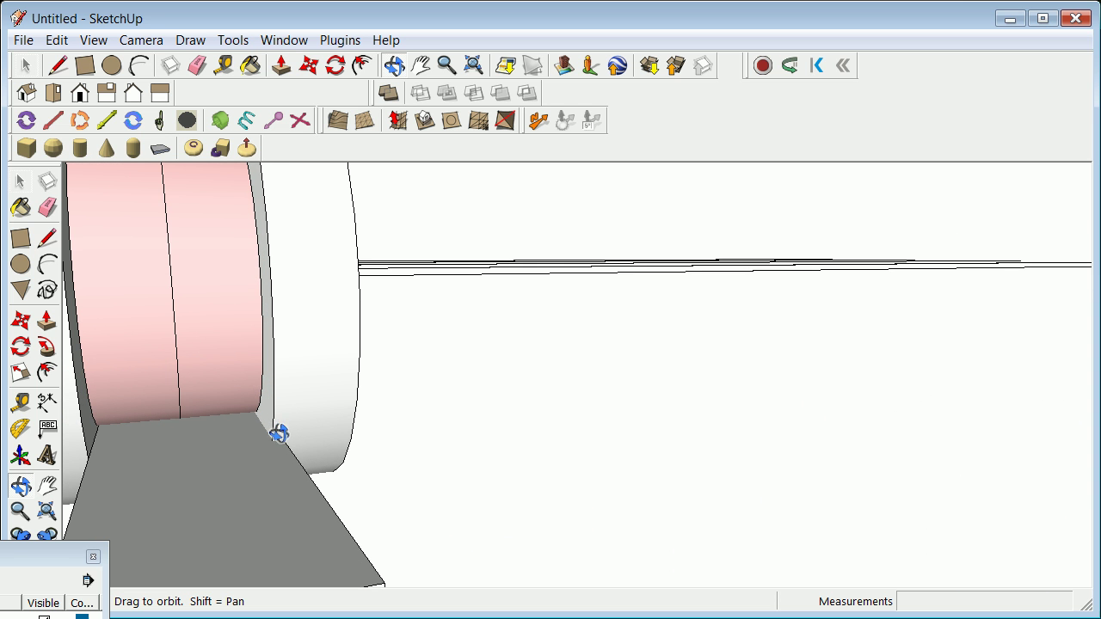
scroll(251, 467, "down", 4)
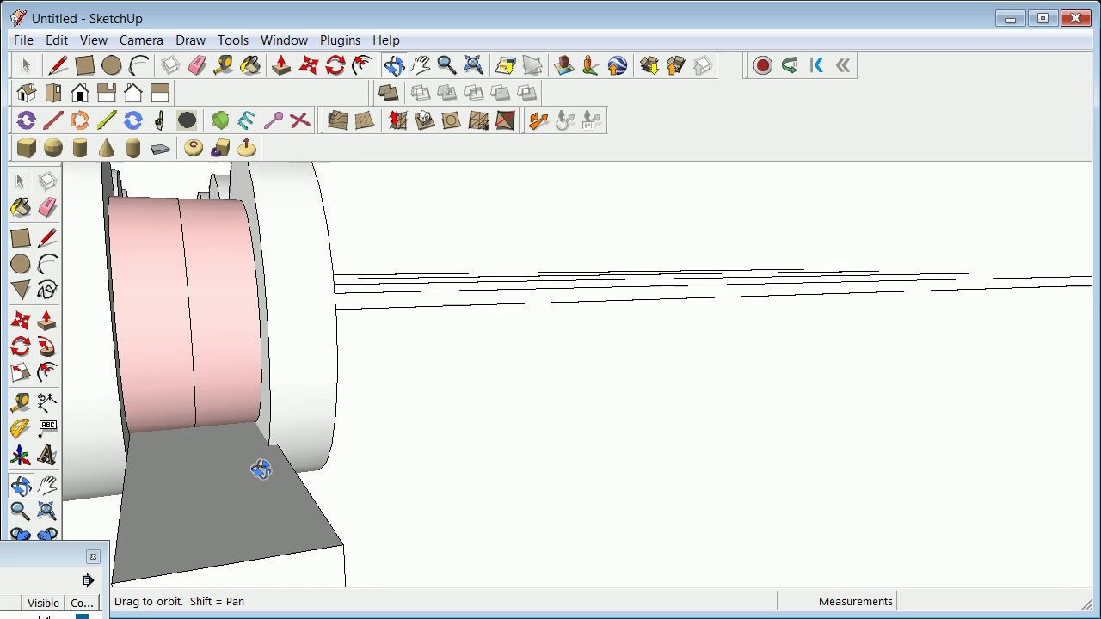
Examine the row of double wheels on the block from its end and from the side.
scroll(252, 506, "down", 3)
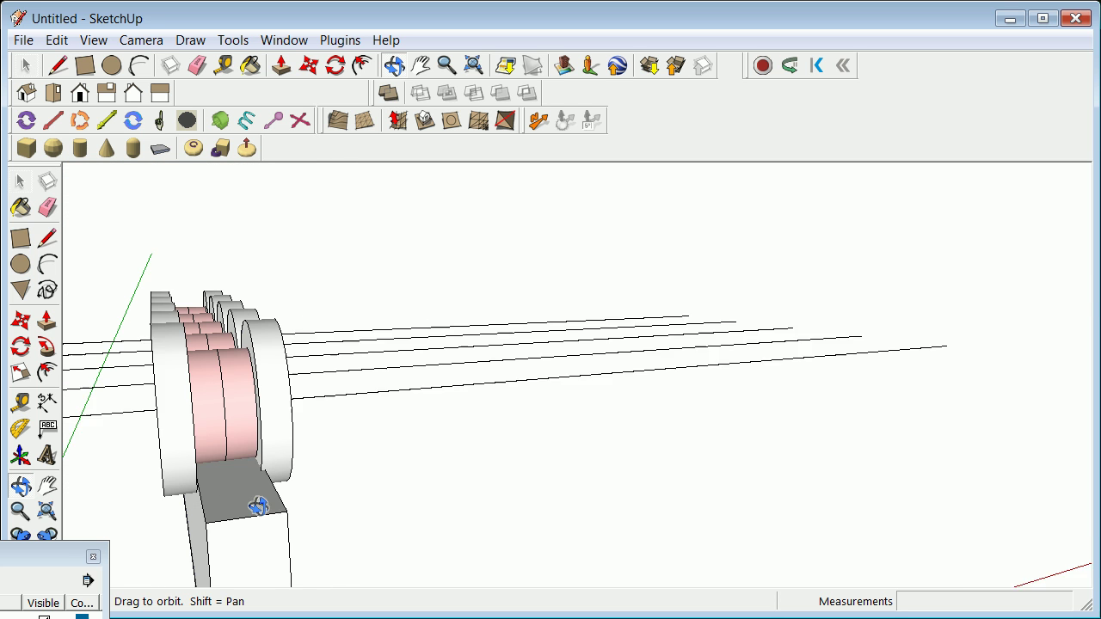
scroll(250, 423, "down", 1)
left_click_drag(295, 443, 123, 467)
scroll(198, 464, "down", 2)
scroll(132, 493, "up", 3)
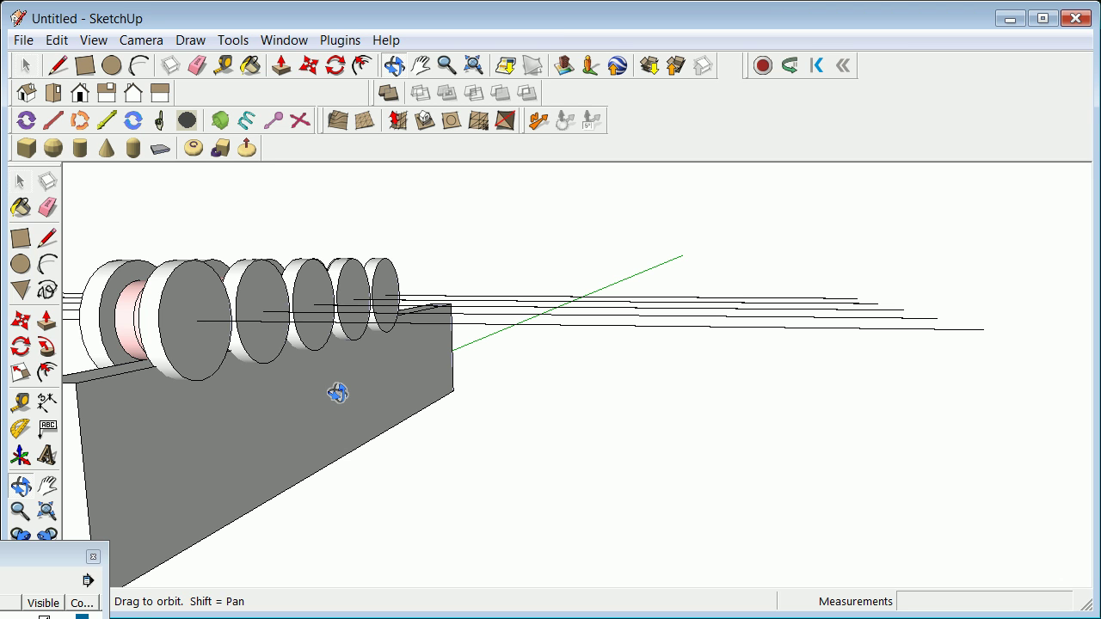
scroll(204, 413, "down", 5)
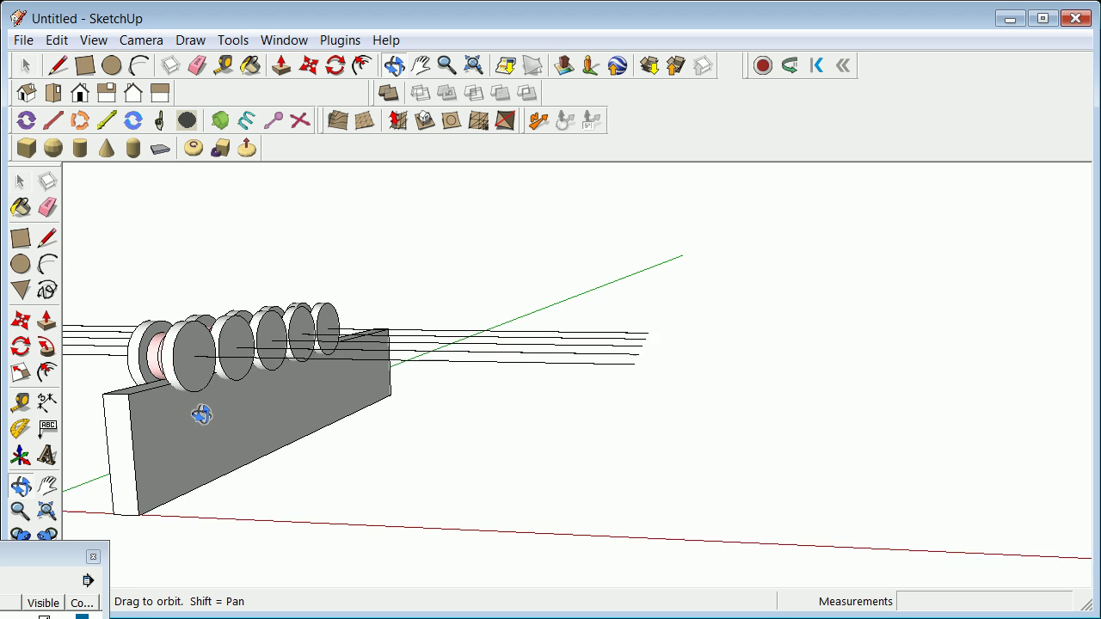
scroll(110, 423, "up", 2)
scroll(110, 422, "up", 3)
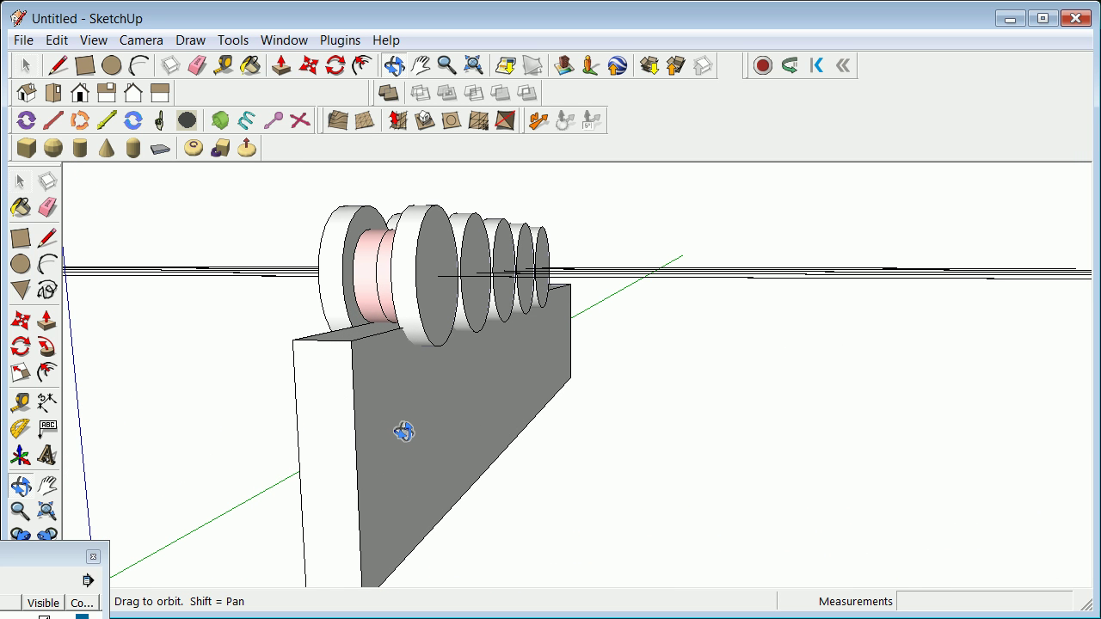
scroll(404, 432, "down", 3)
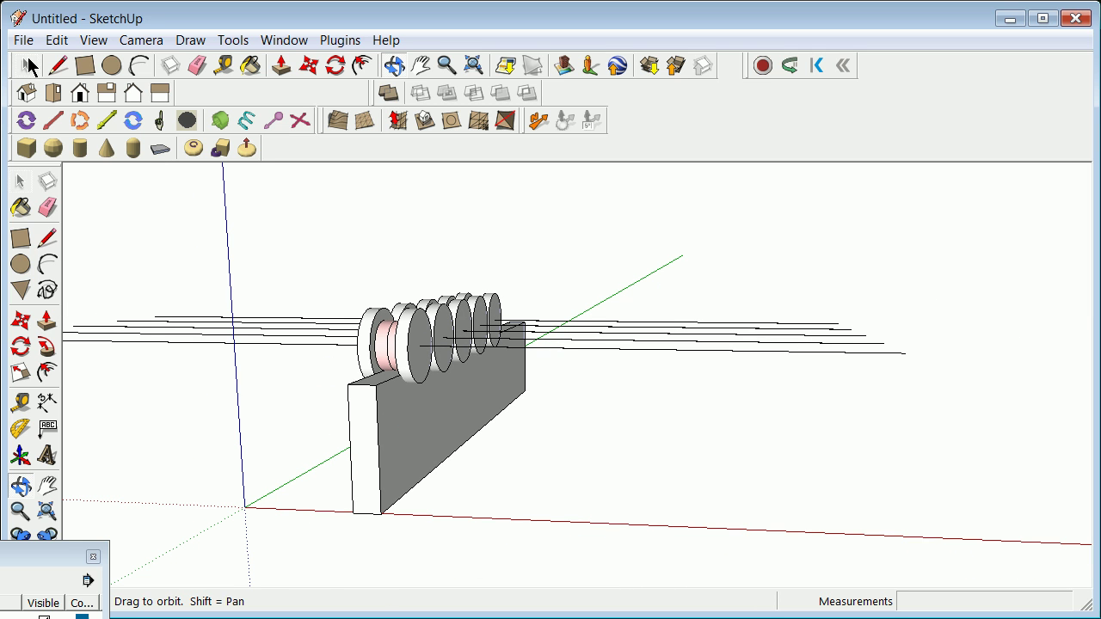
Copy all five double wheel assemblies 300 mm straight down along the block's vertical edge to form a lower row.
left_click(27, 65)
left_click(422, 324)
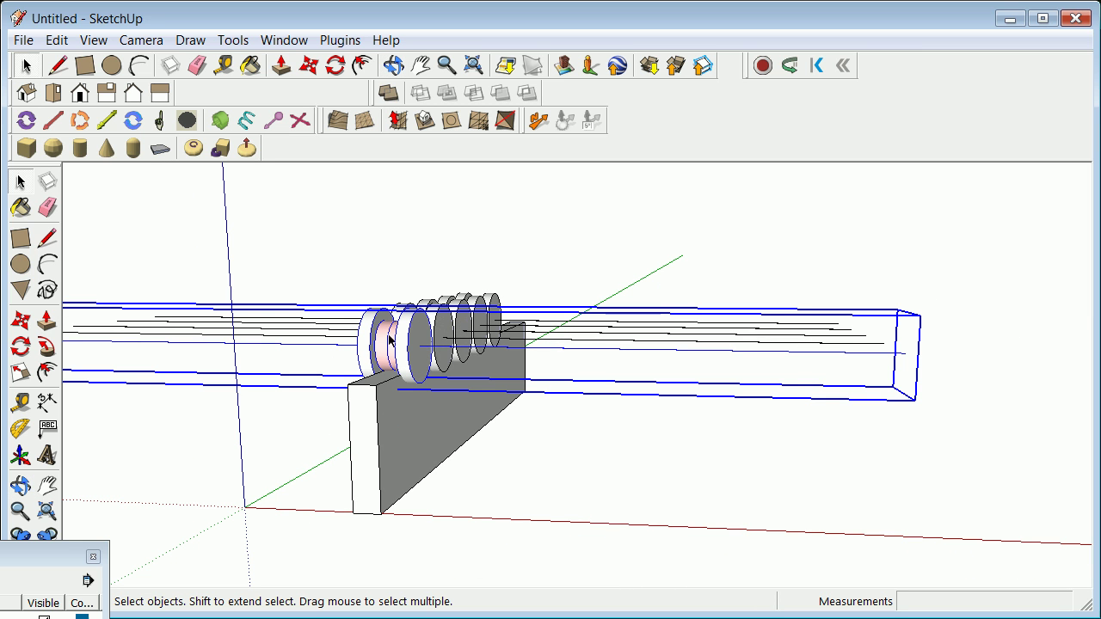
left_click(20, 486)
left_click_drag(713, 258, 474, 357)
scroll(475, 357, "up", 2)
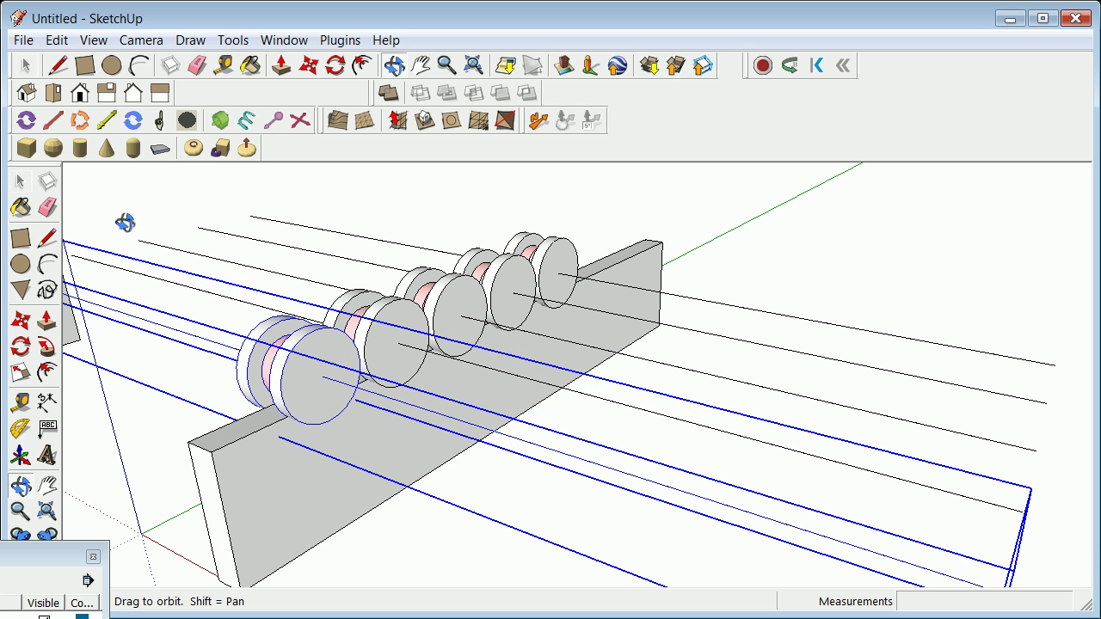
left_click(19, 183)
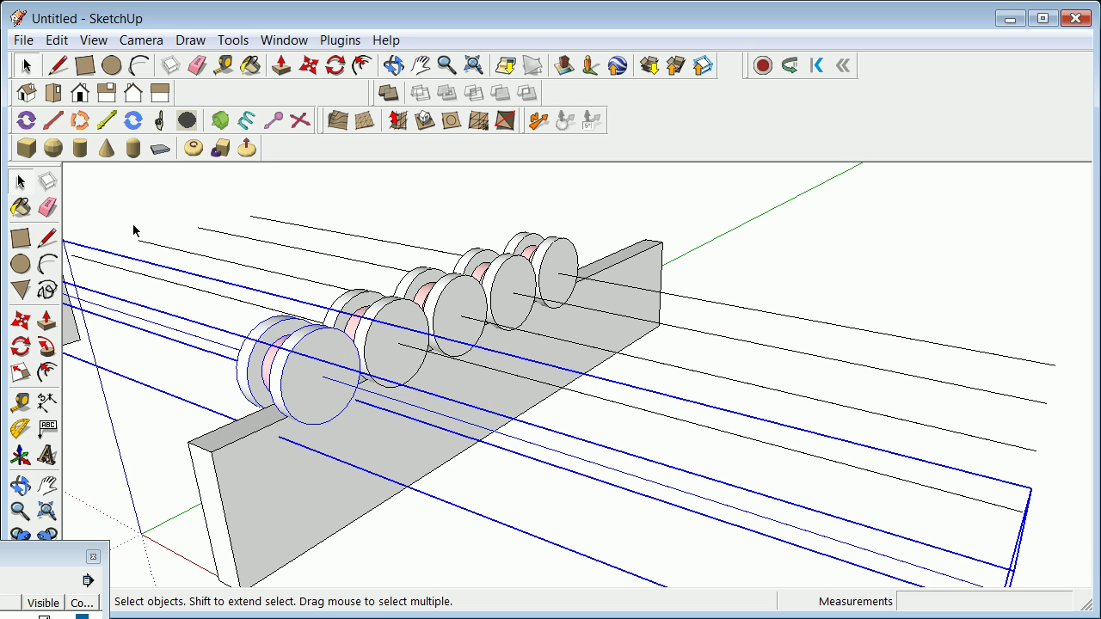
left_click(384, 329, "shift")
left_click(456, 289, "shift")
left_click(516, 274, "shift")
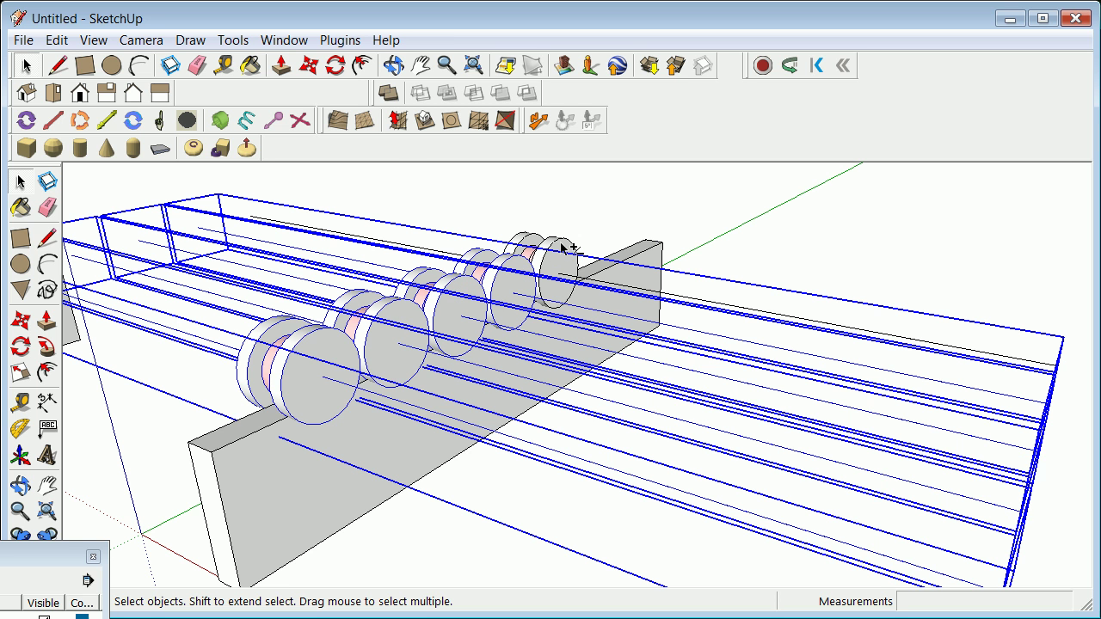
left_click(563, 248, "shift")
left_click(307, 66)
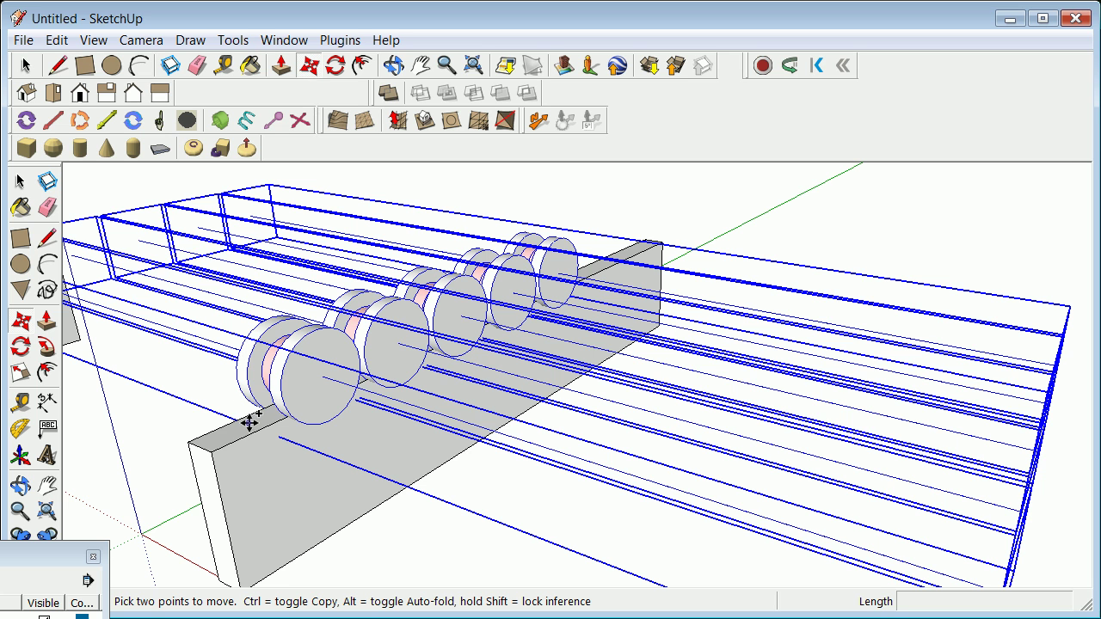
key("ctrl")
left_click(216, 447)
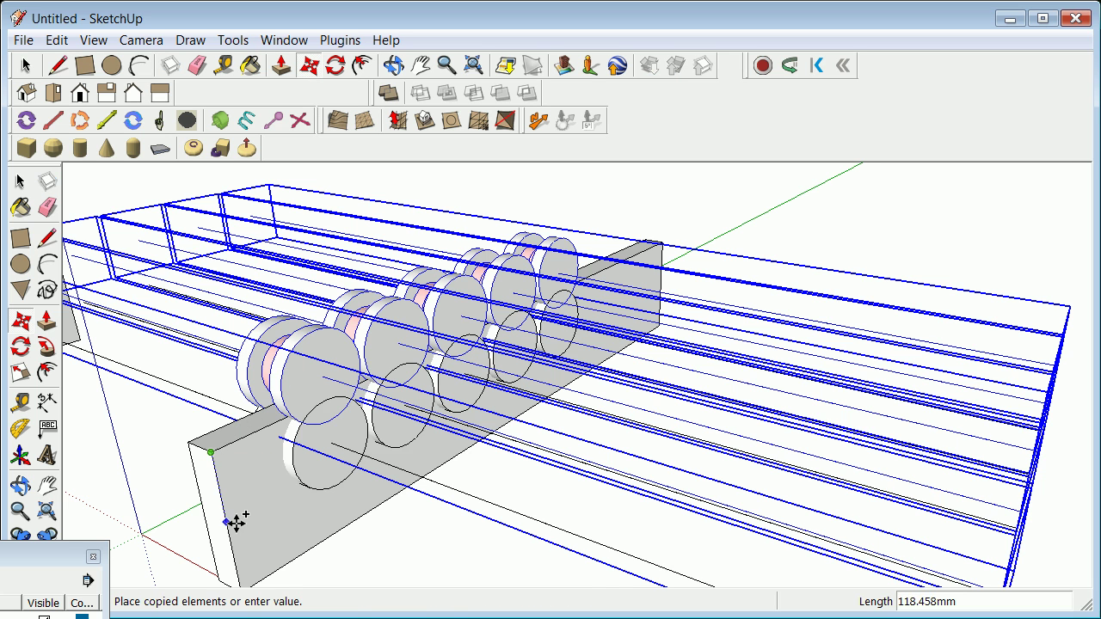
scroll(234, 563, "down", 2)
scroll(234, 564, "down", 2)
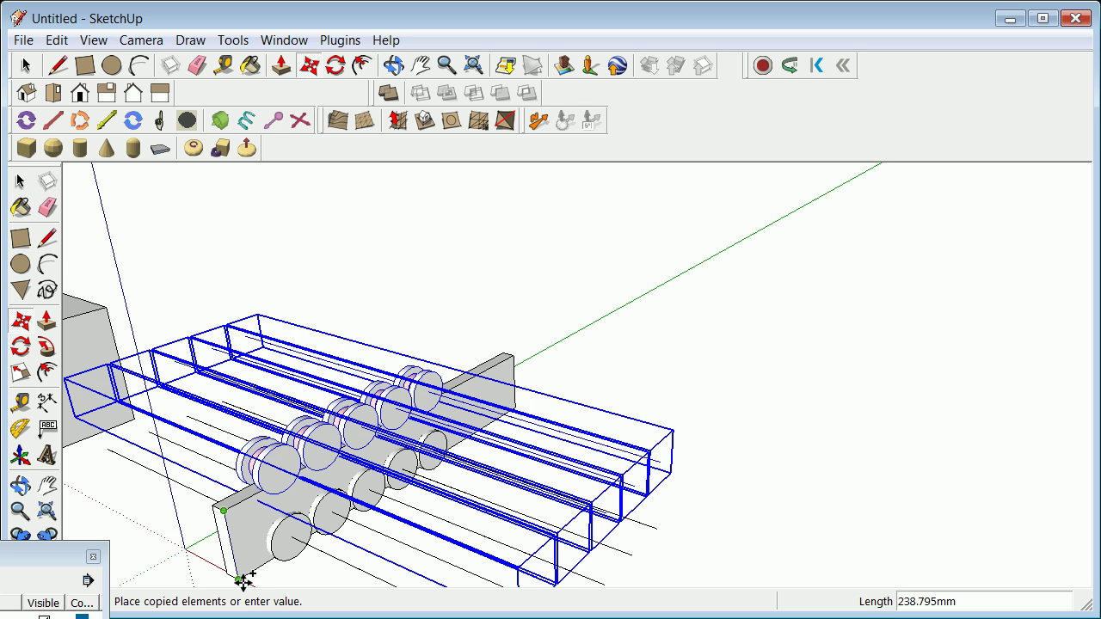
type("250")
key("Return")
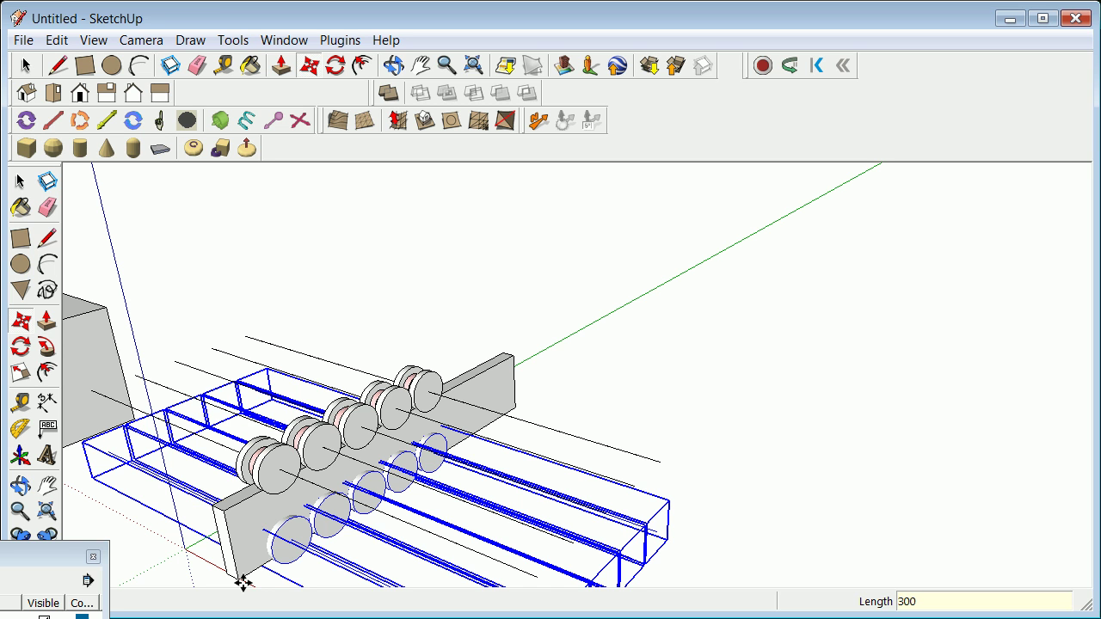
key("Return")
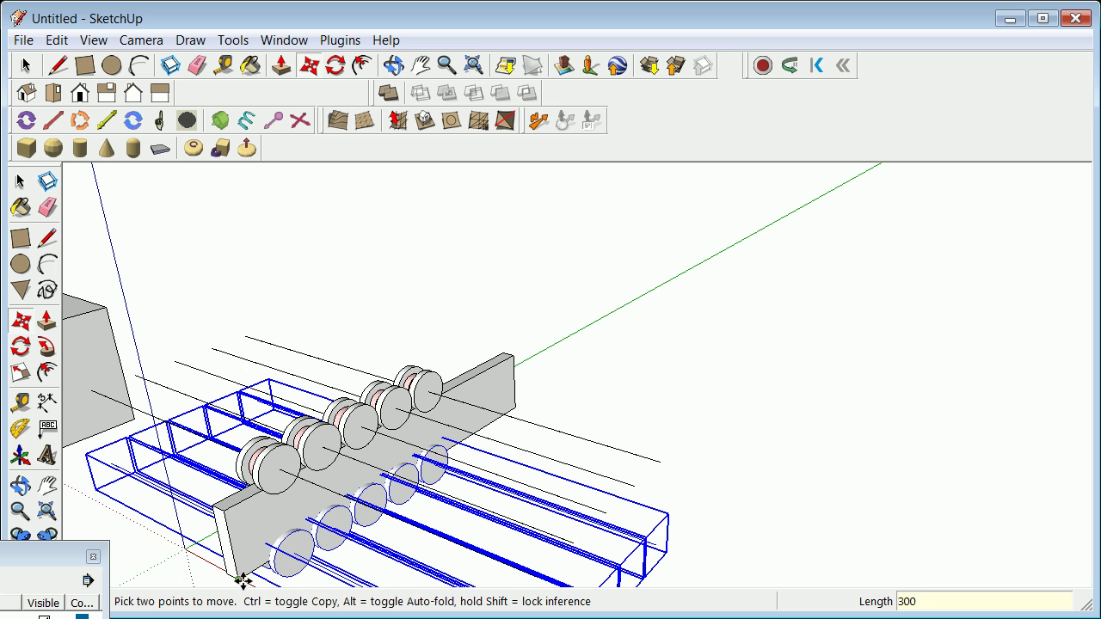
left_click(26, 65)
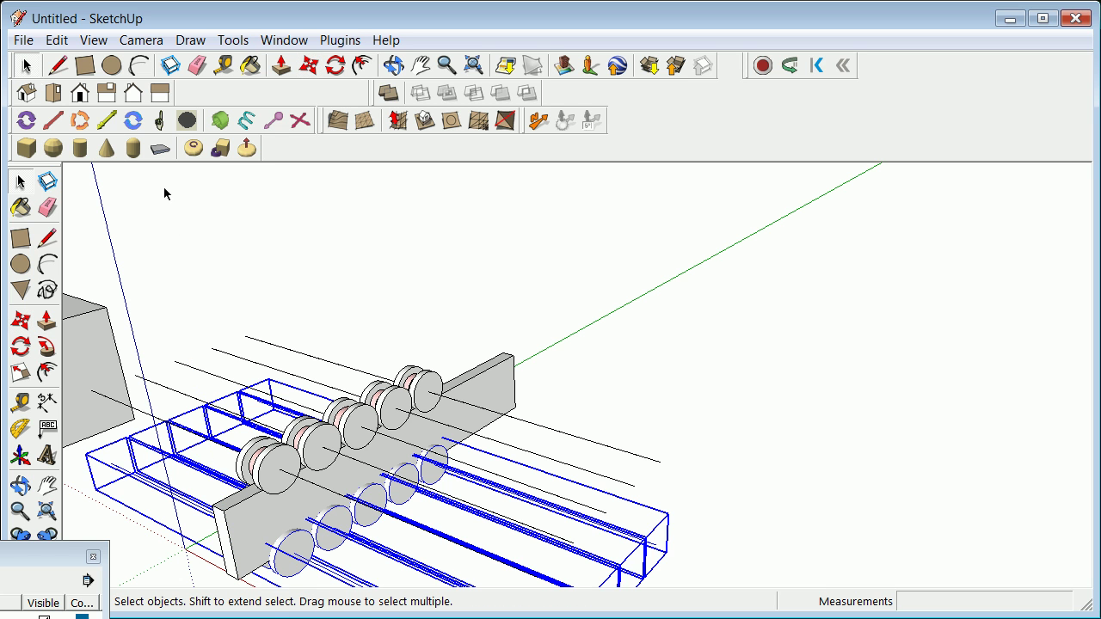
left_click(571, 337)
Try to move the lower row of wheel assemblies 180 mm along the block's length.
scroll(341, 542, "up", 1)
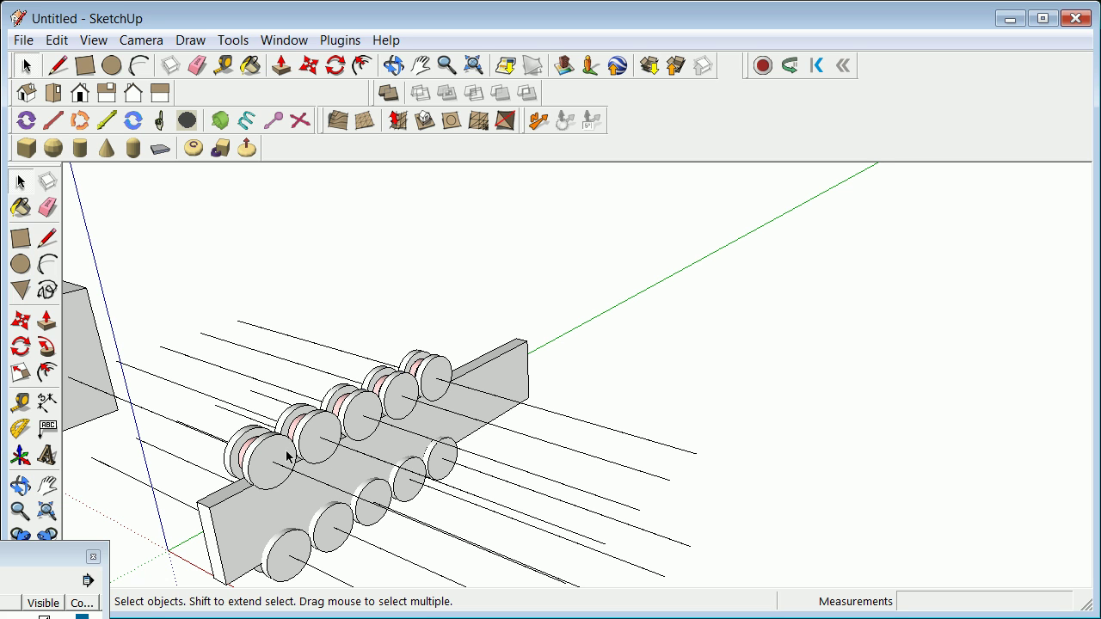
left_click(299, 555)
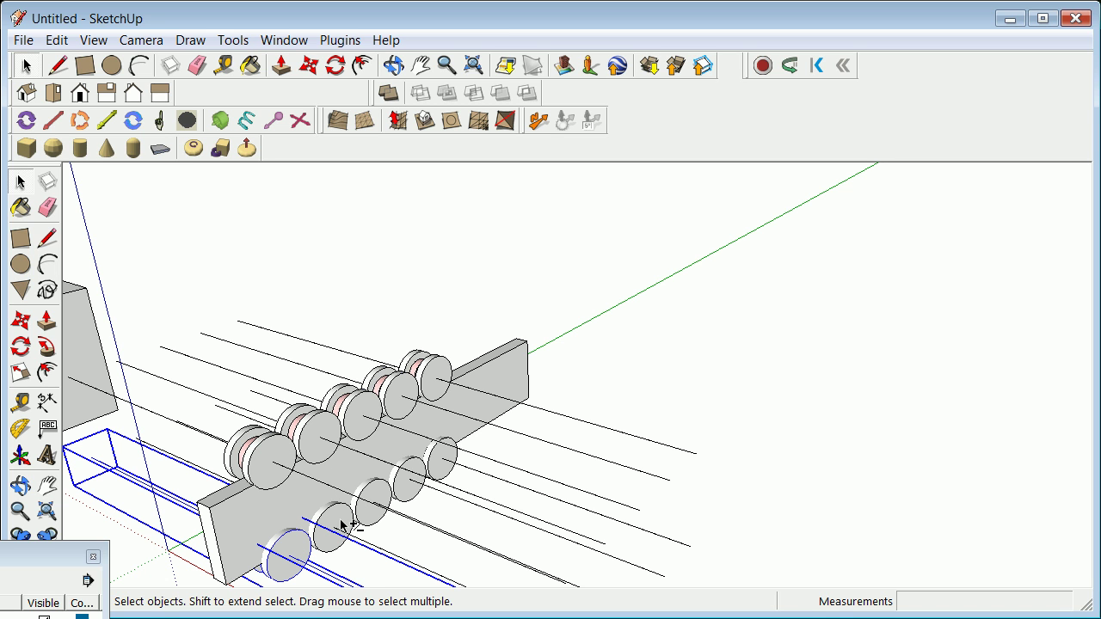
left_click(343, 523, "shift")
left_click(377, 491, "shift")
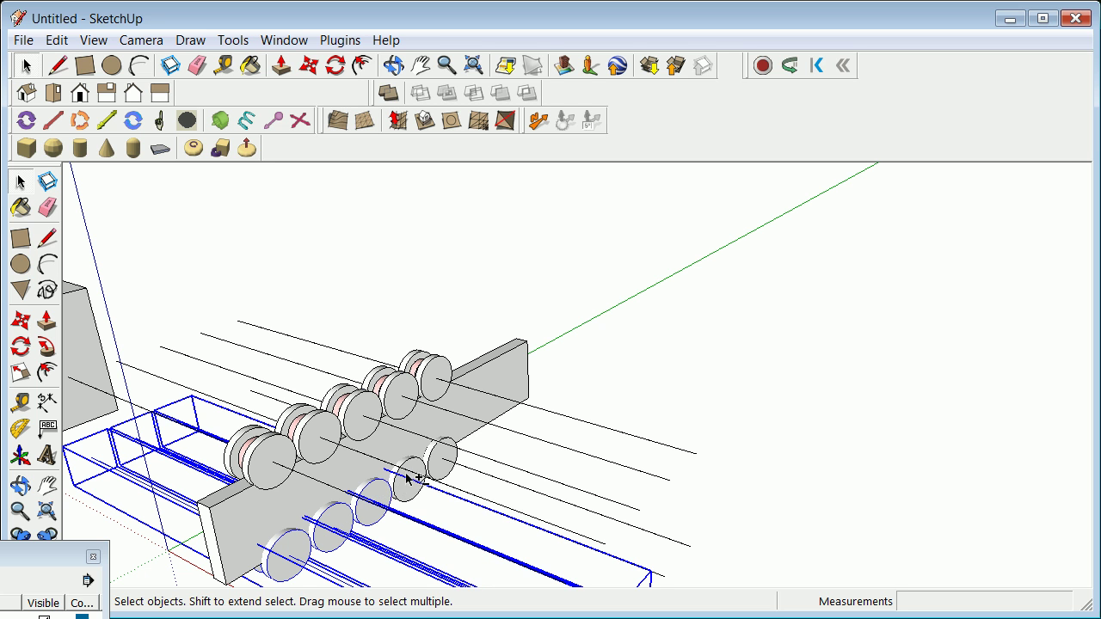
left_click(446, 448, "shift")
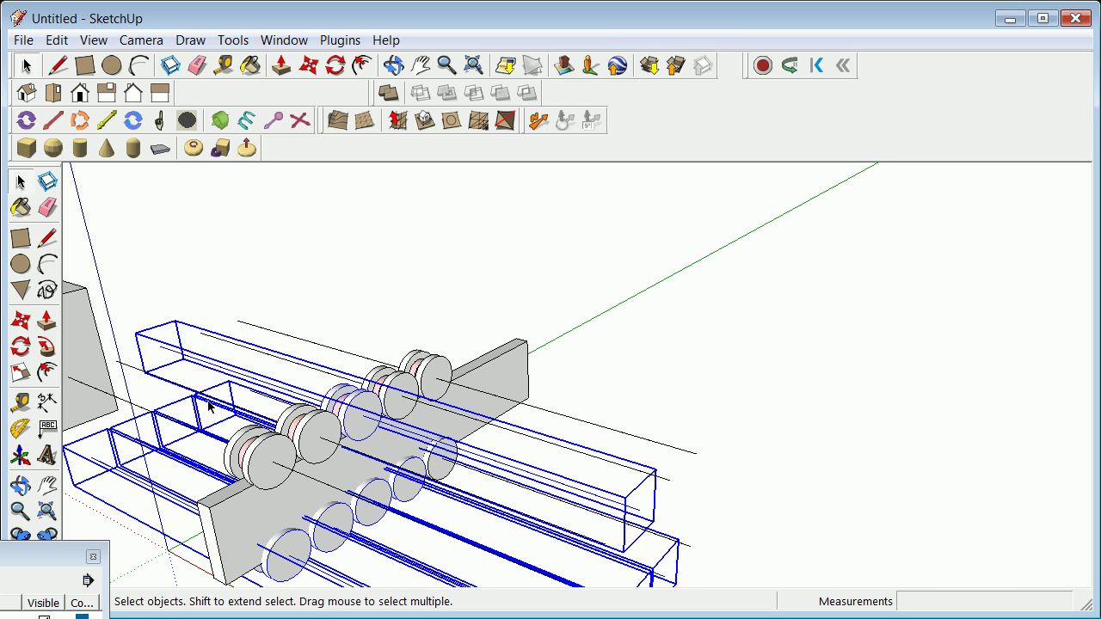
left_click(20, 320)
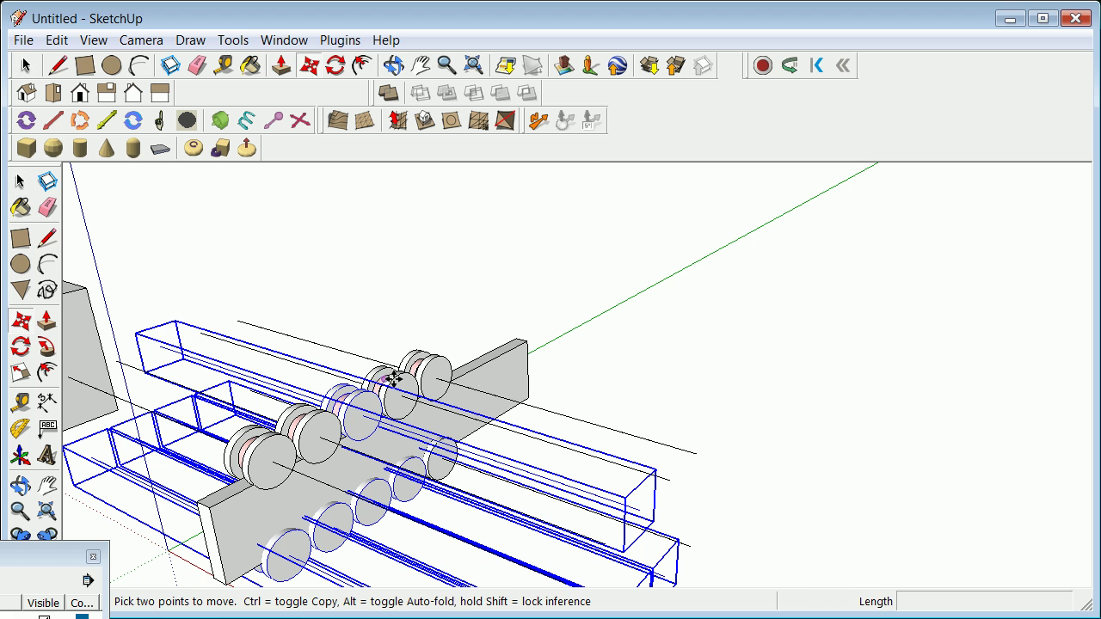
left_click(478, 370)
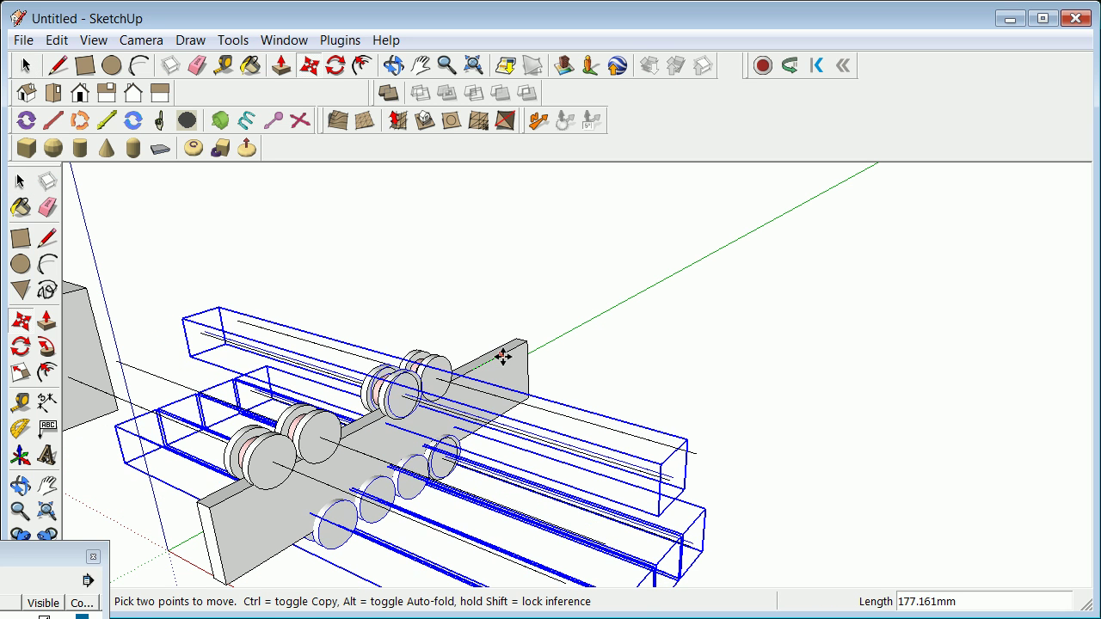
type("180")
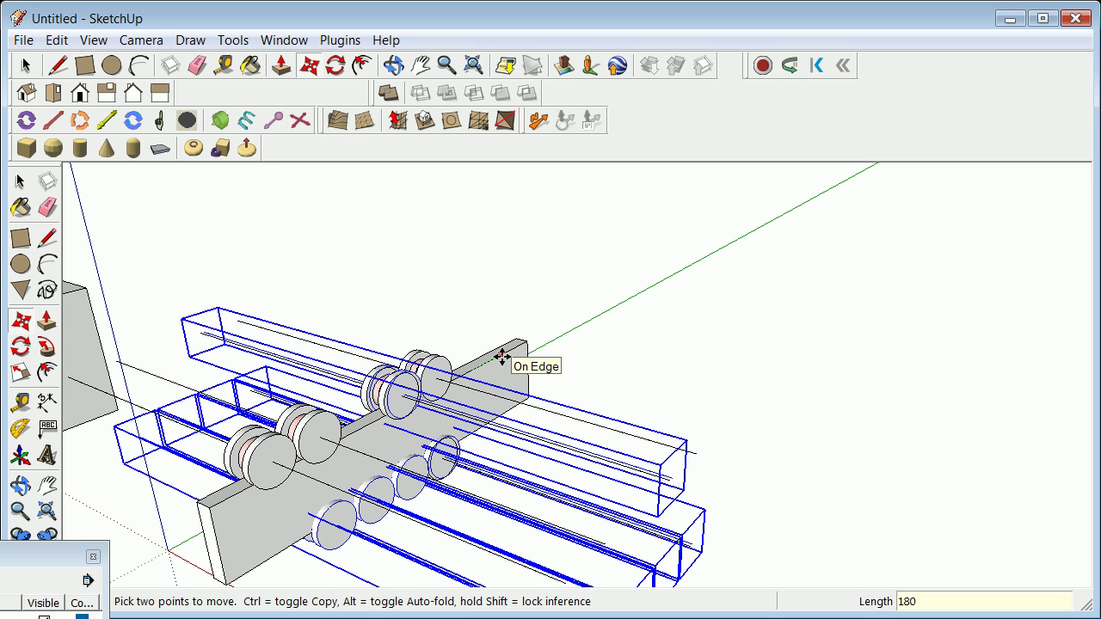
key("Return")
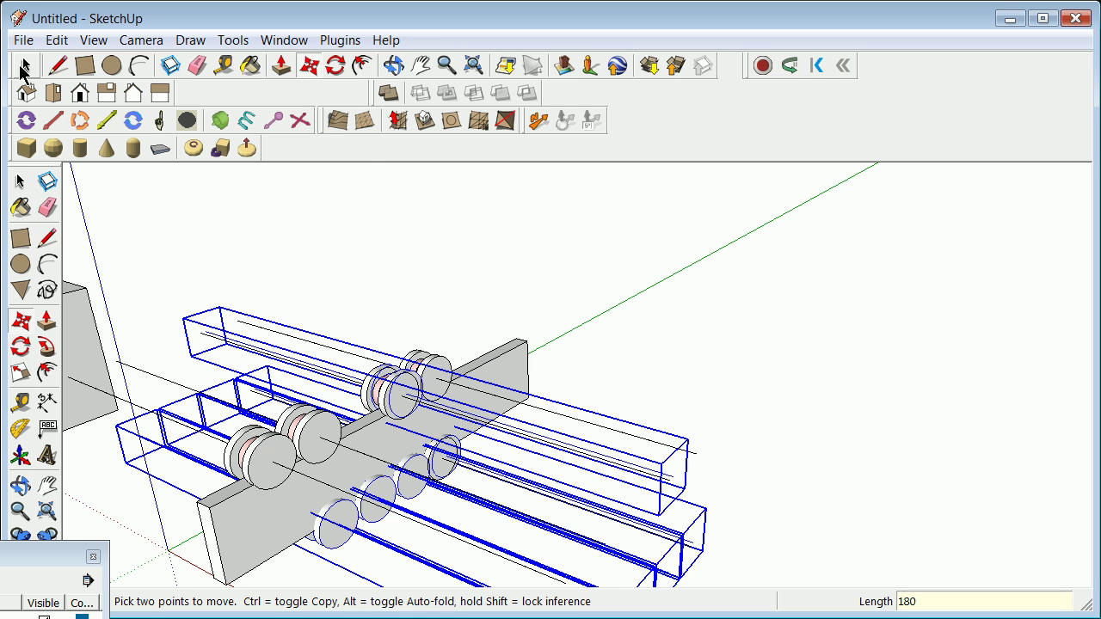
Undo the move of the wheel assemblies and clear the selection.
left_click(53, 40)
left_click(77, 65)
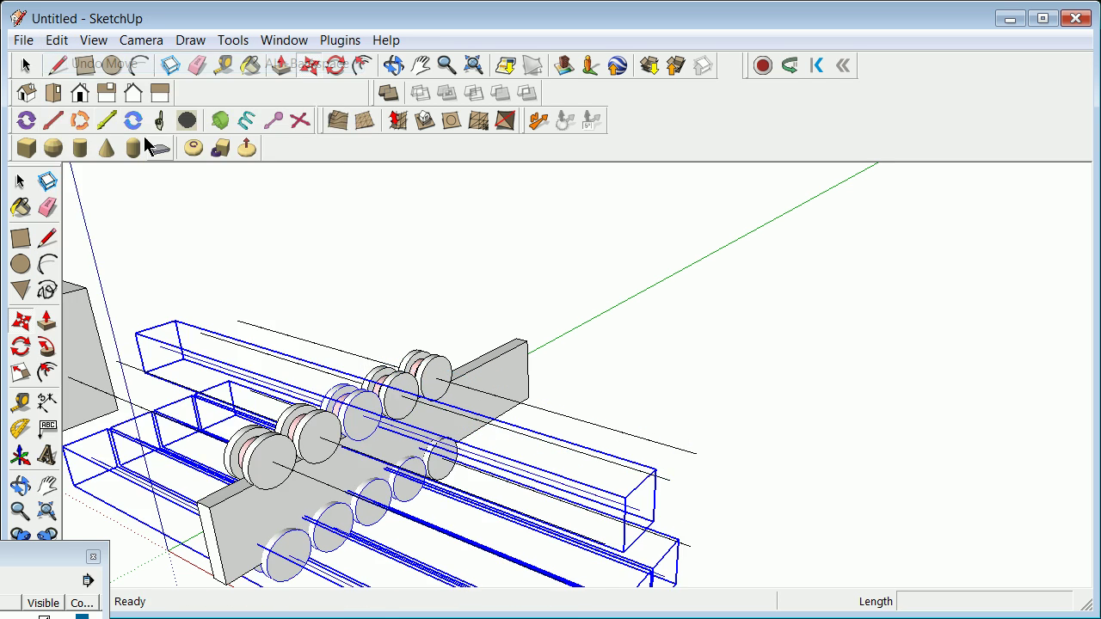
left_click(19, 181)
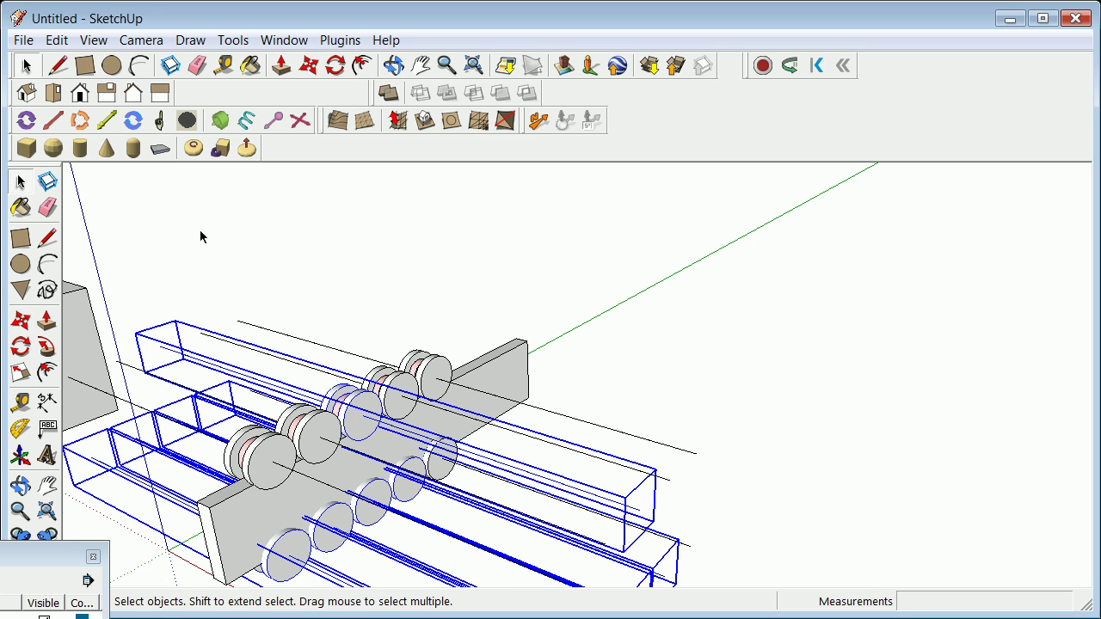
left_click(608, 275)
Move only the five lower wheel assemblies 80 mm along the block's length, toward its far end.
left_click(286, 559)
left_click(338, 525)
left_click(301, 546)
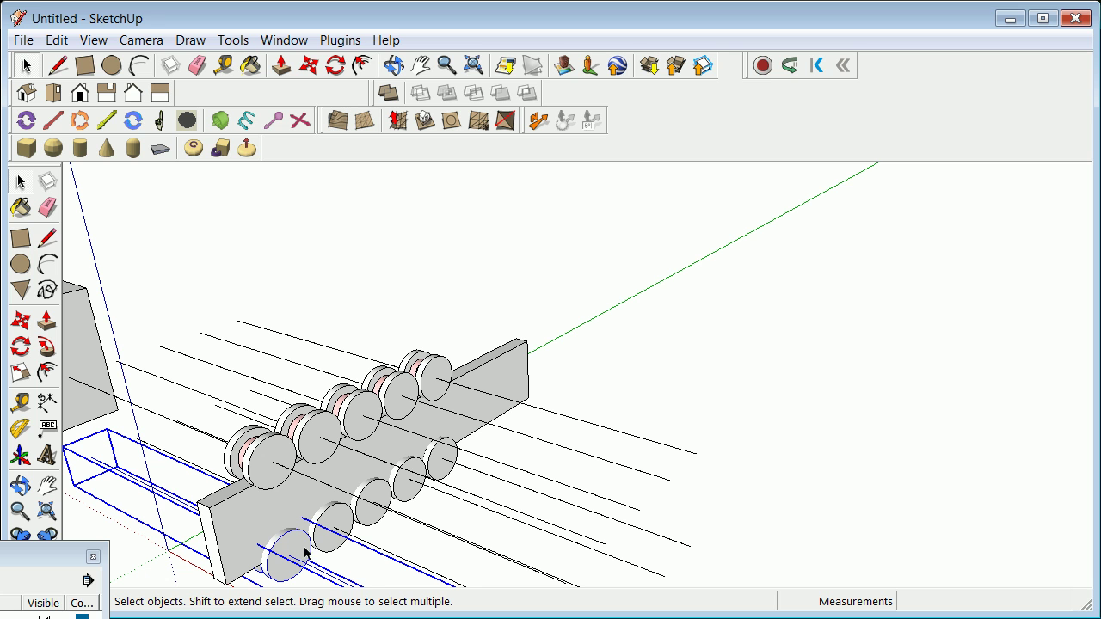
left_click(353, 521, "shift")
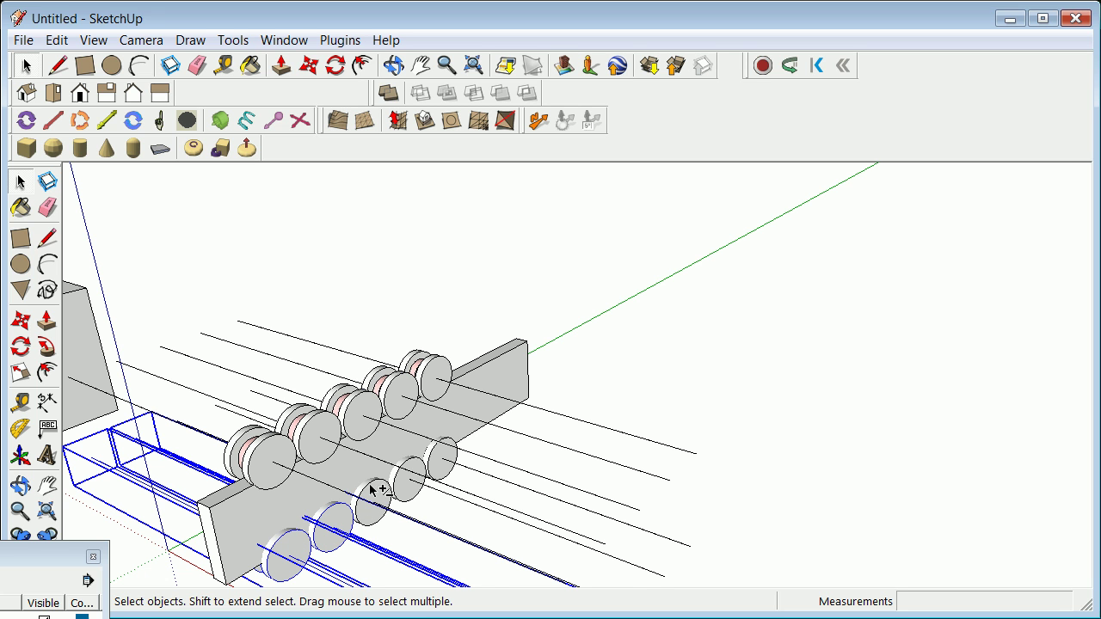
left_click(376, 487, "shift")
left_click(412, 467, "shift")
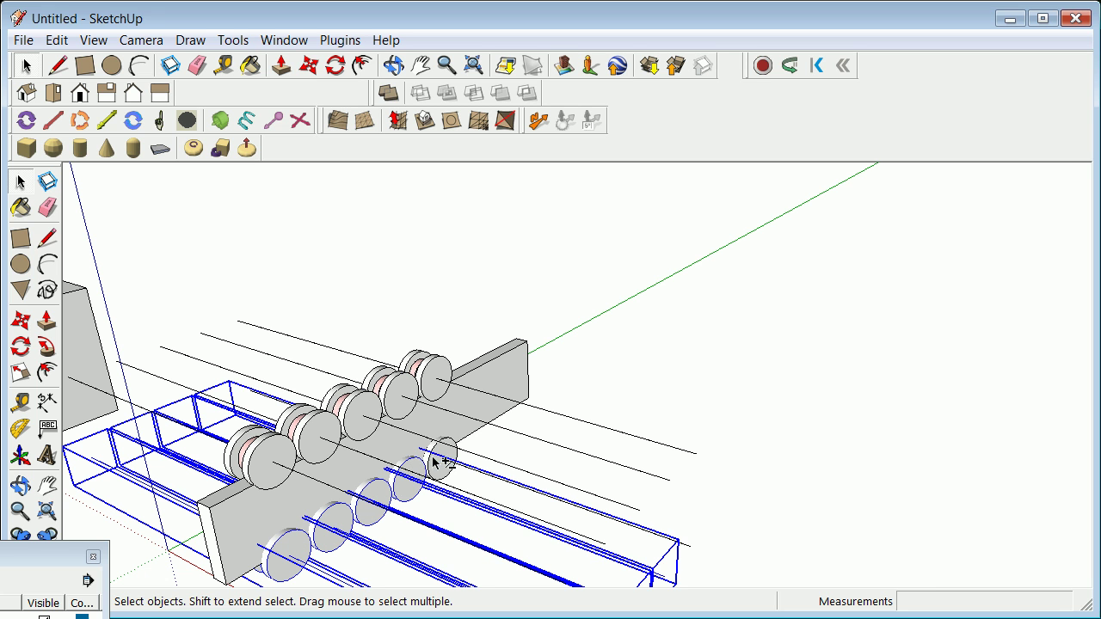
left_click(441, 446, "shift")
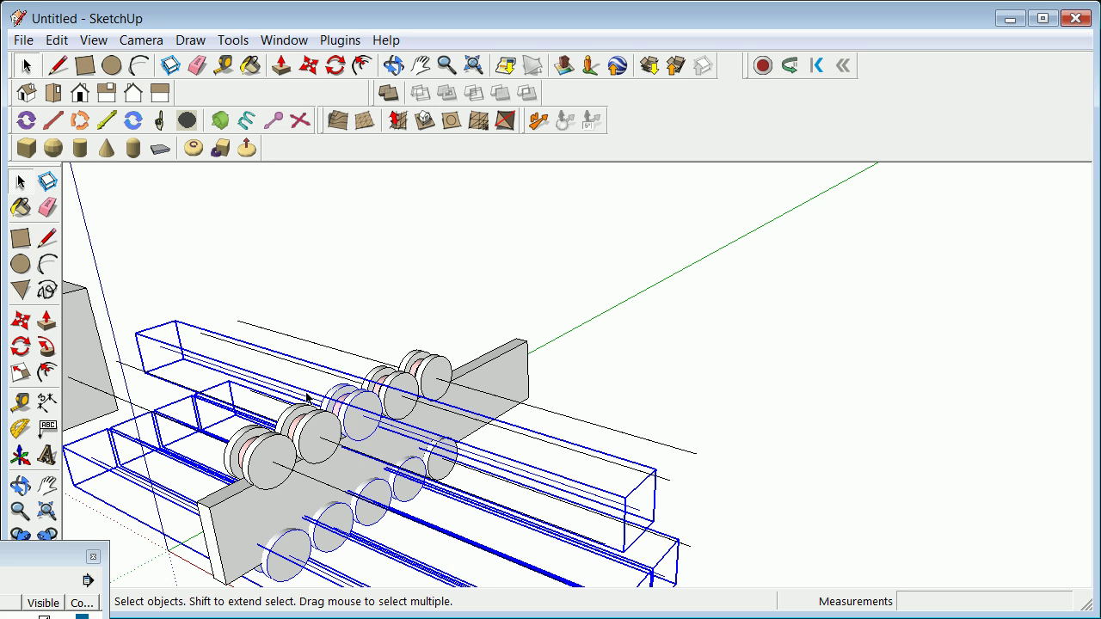
left_click(171, 353, "shift")
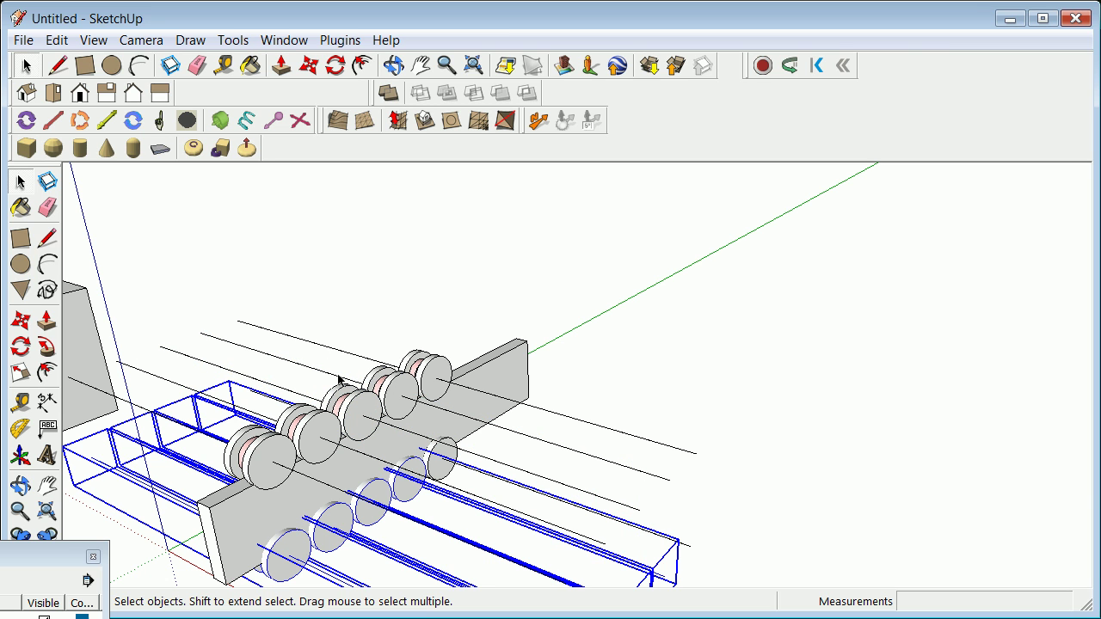
scroll(419, 440, "up", 3)
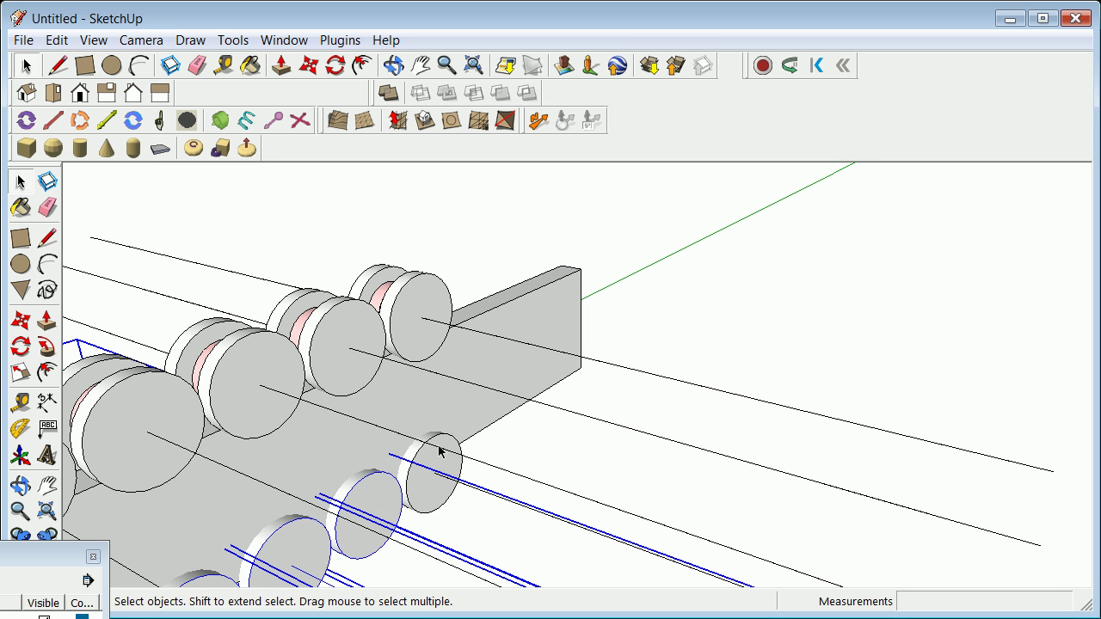
left_click(449, 436, "shift")
scroll(428, 440, "down", 3)
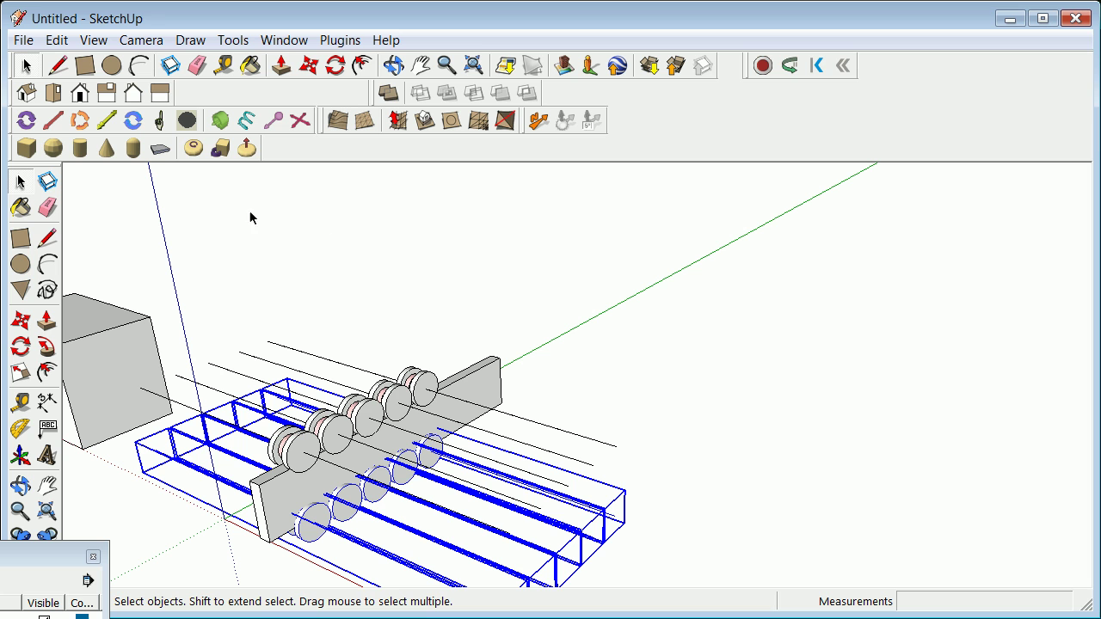
left_click(21, 320)
left_click(457, 382)
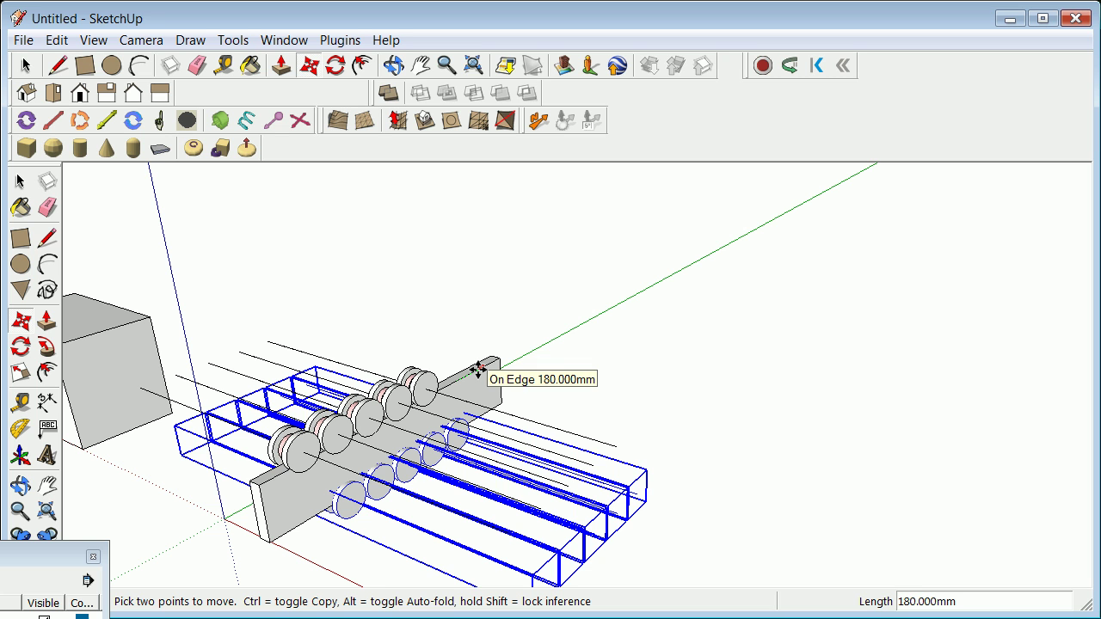
type("80")
key("Return")
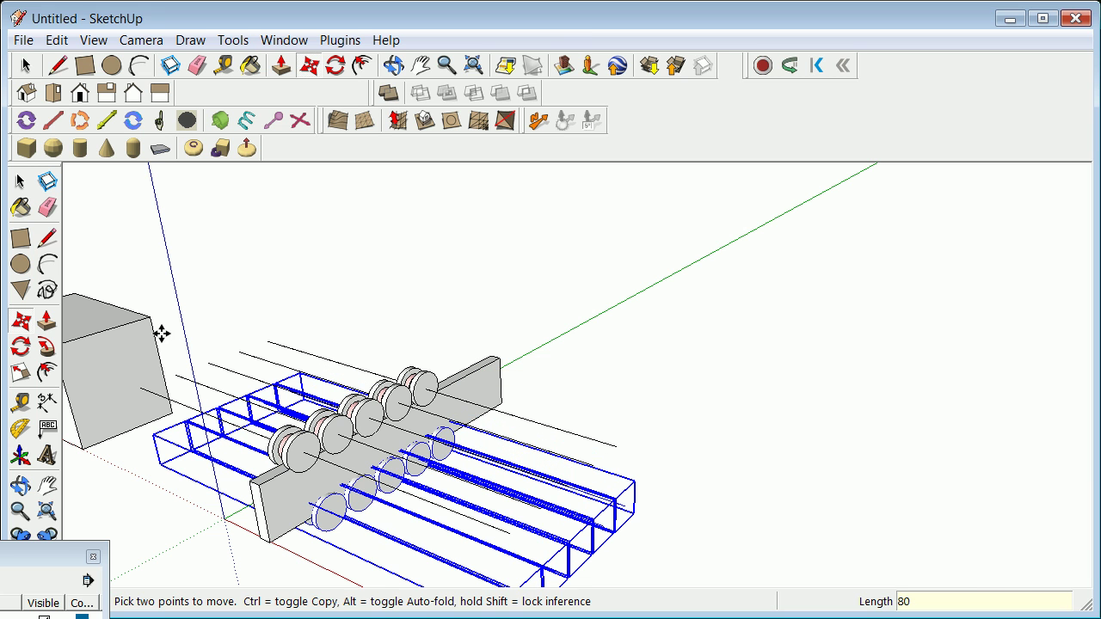
left_click(25, 66)
left_click(467, 454)
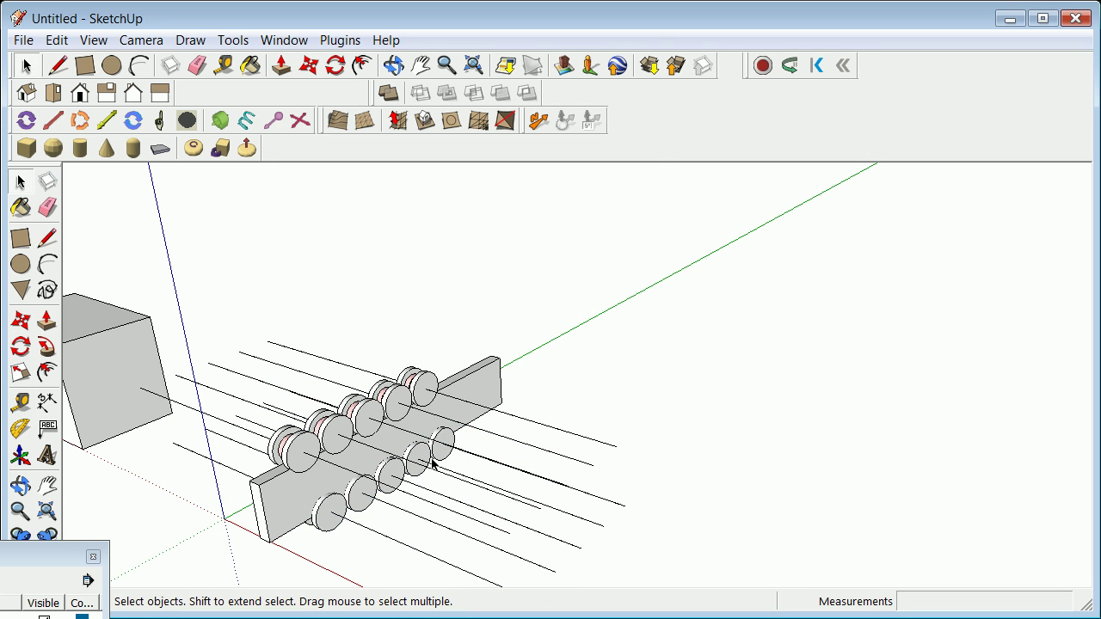
Erase the wheel assembly at the far end of the lower row.
left_click(453, 443)
right_click(453, 443)
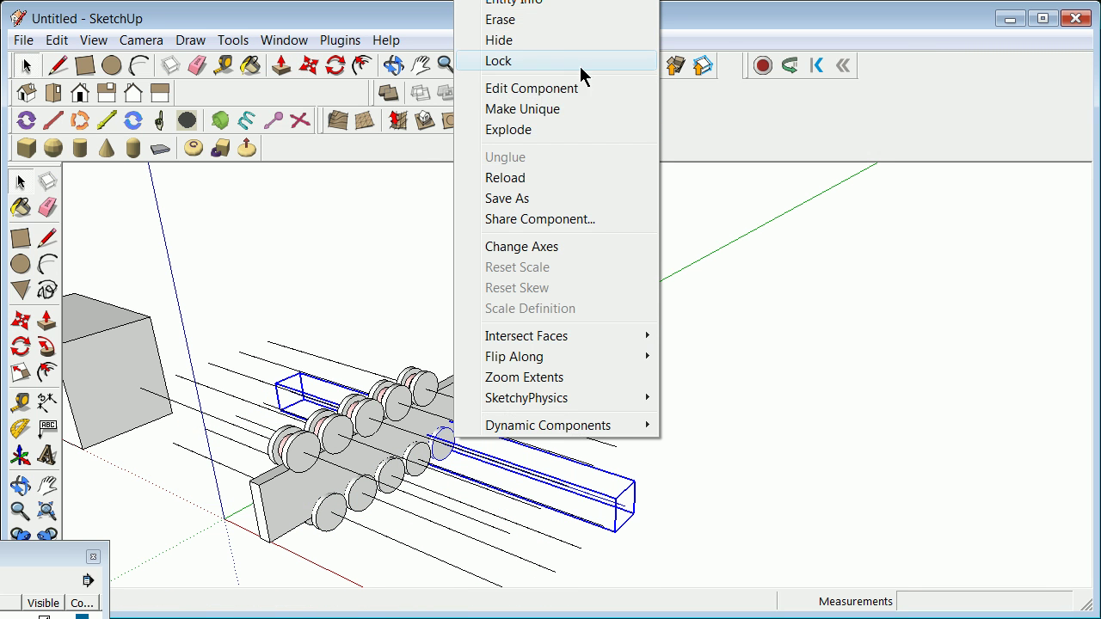
left_click(567, 35)
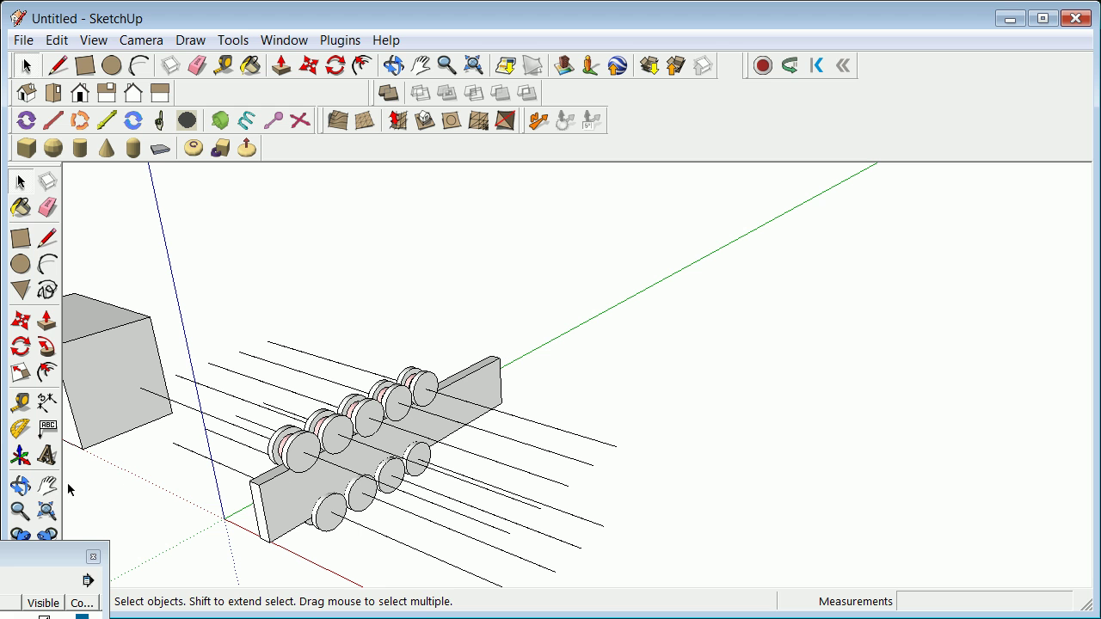
Draw two crossing diagonal lines joining the centres of the end wheels of the upper row to the opposite end wheels of the lower row.
left_click(20, 486)
left_click_drag(491, 412, 522, 413)
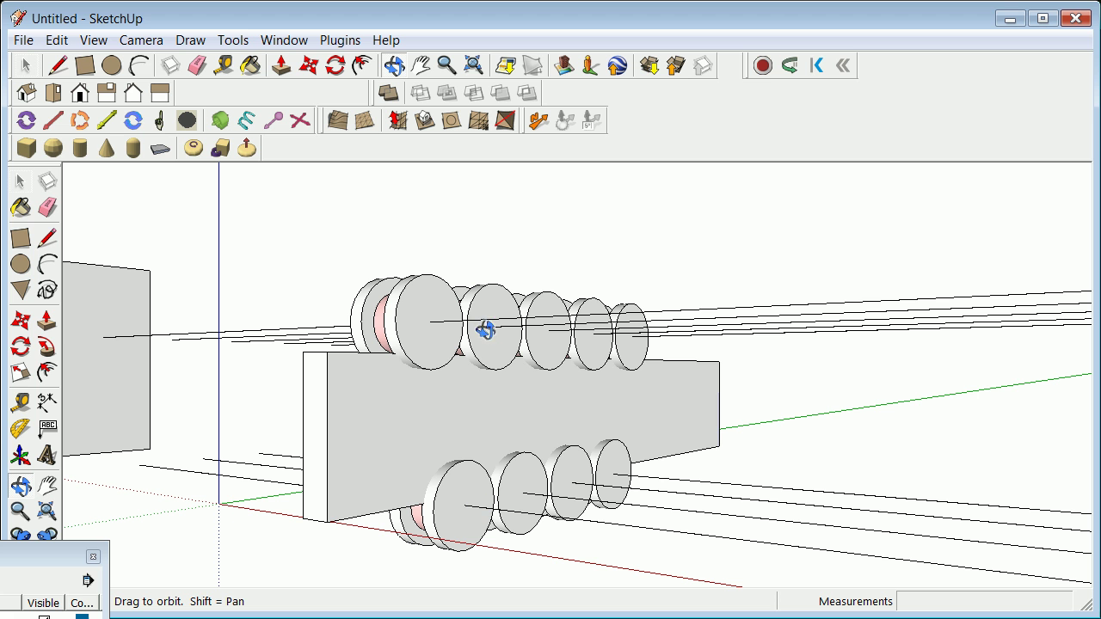
left_click_drag(441, 448, 608, 453)
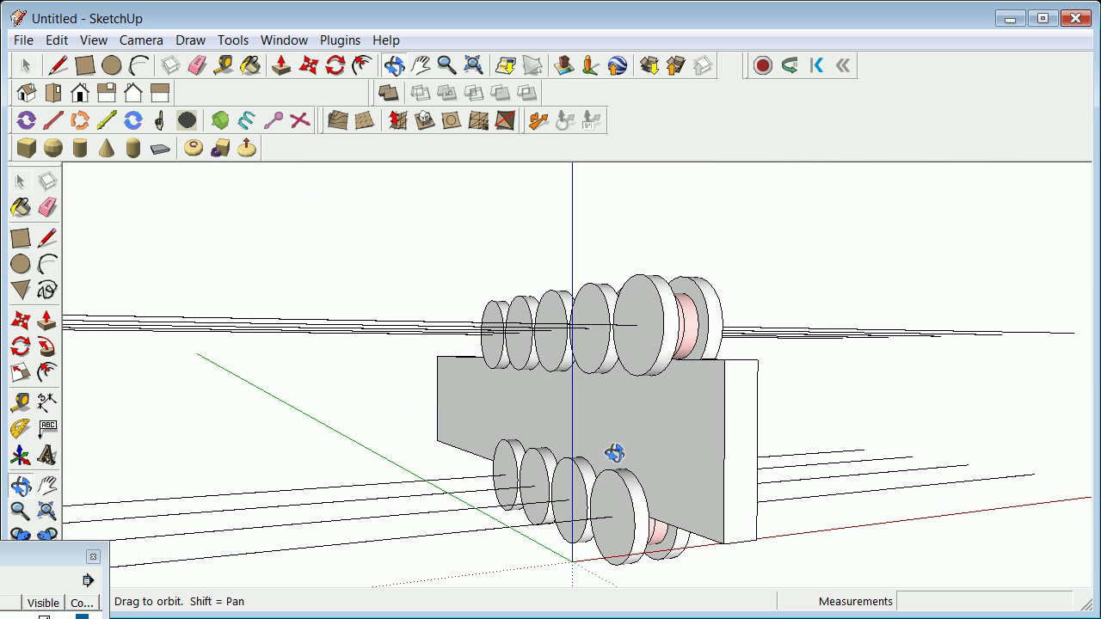
left_click_drag(703, 430, 322, 425)
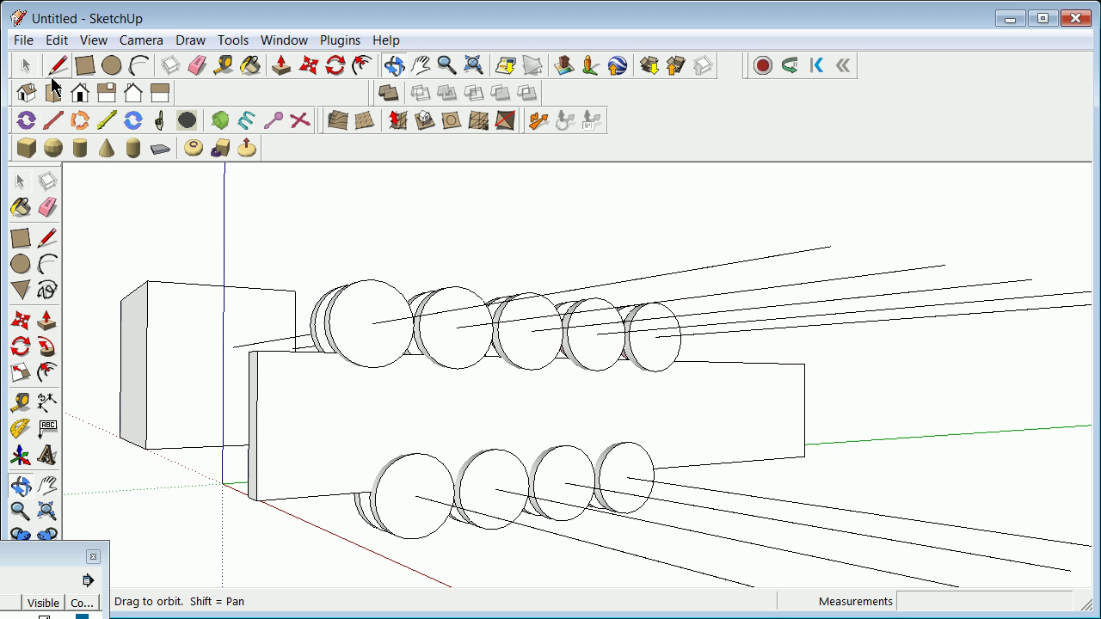
left_click(54, 71)
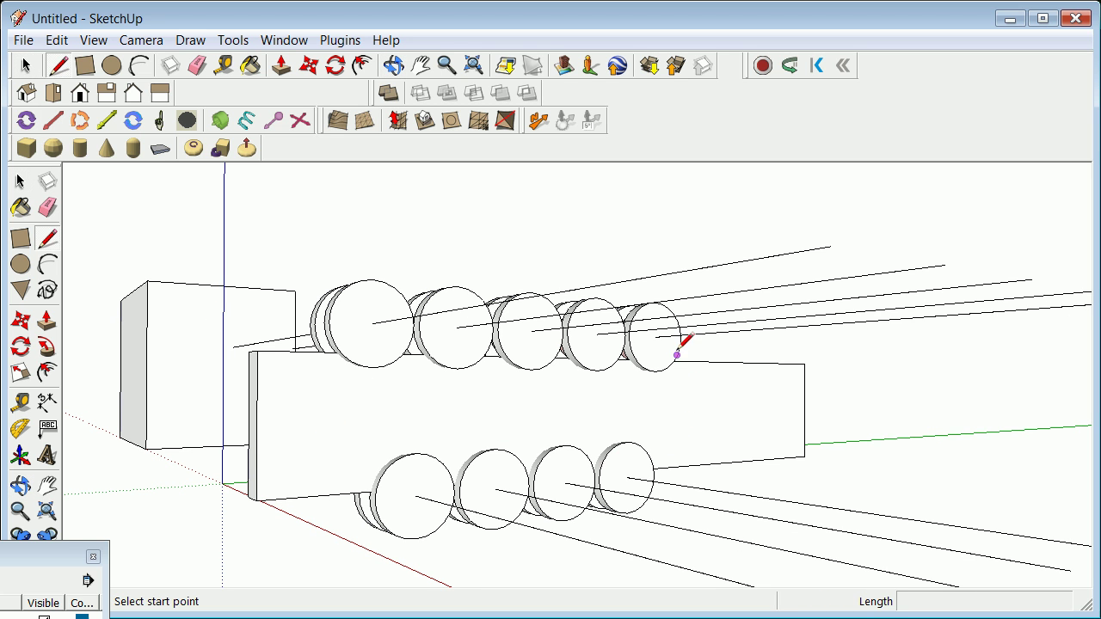
left_click(657, 336)
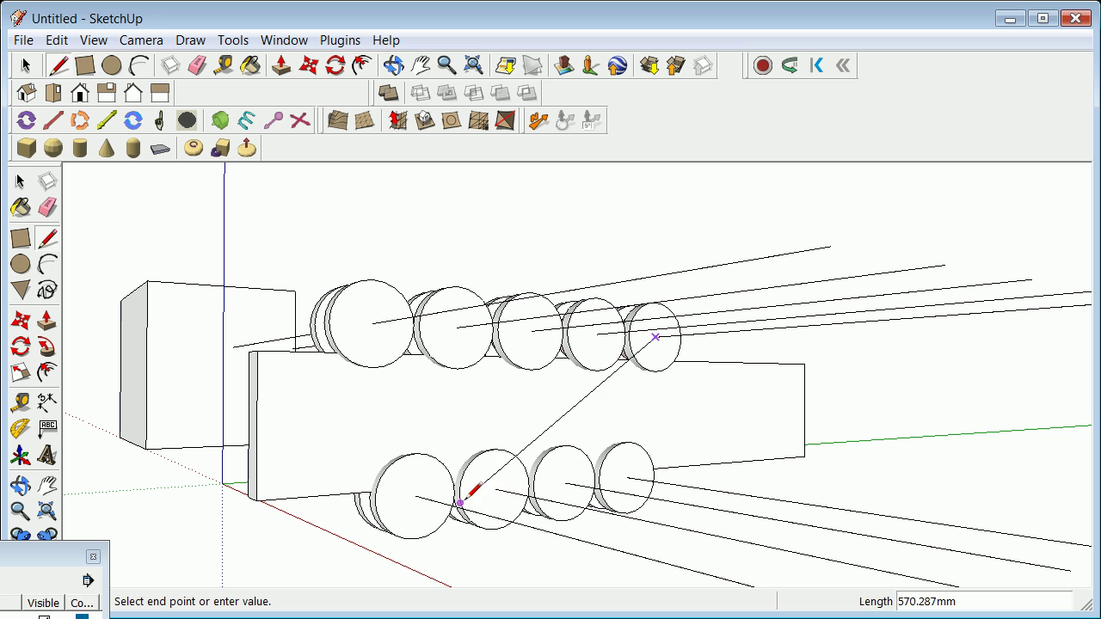
left_click(416, 496)
left_click(56, 68)
left_click(373, 324)
left_click(627, 475)
left_click(25, 66)
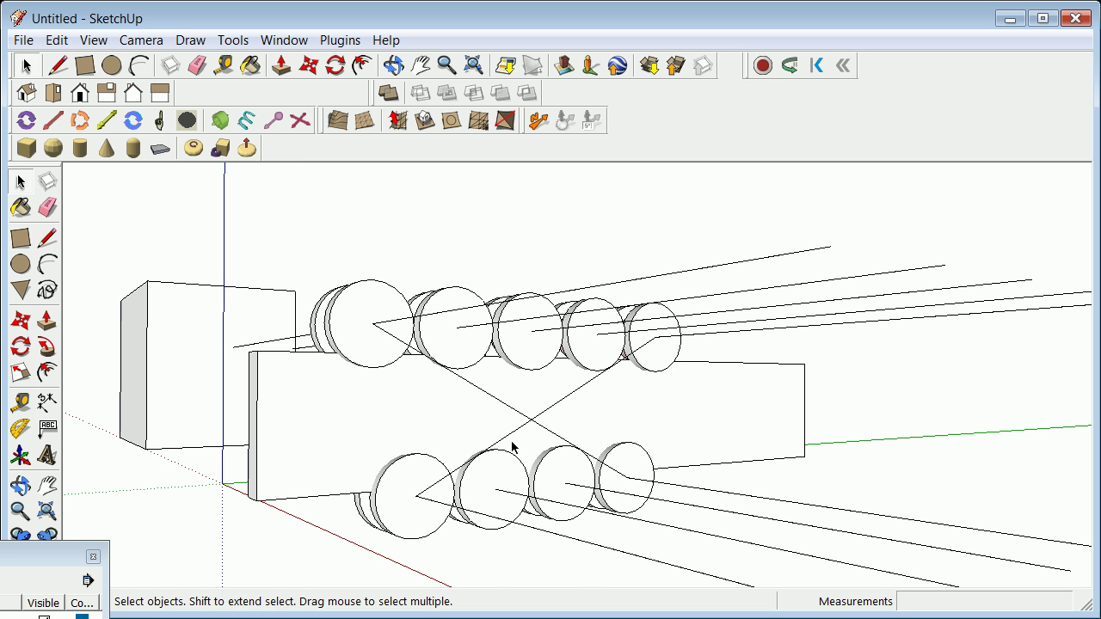
Select all segments of the crossed diagonal lines and move them by the relative offset <50,0,0>, away from the wheel faces.
scroll(512, 446, "down", 1)
scroll(509, 448, "up", 3)
scroll(501, 442, "down", 4)
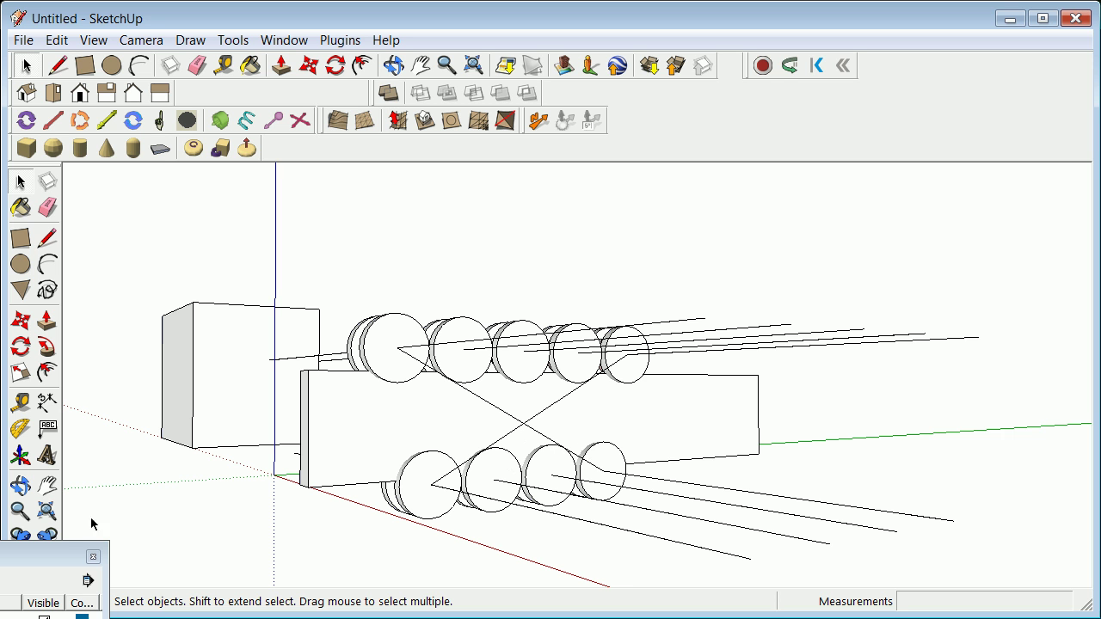
left_click(20, 486)
left_click_drag(189, 507, 393, 498)
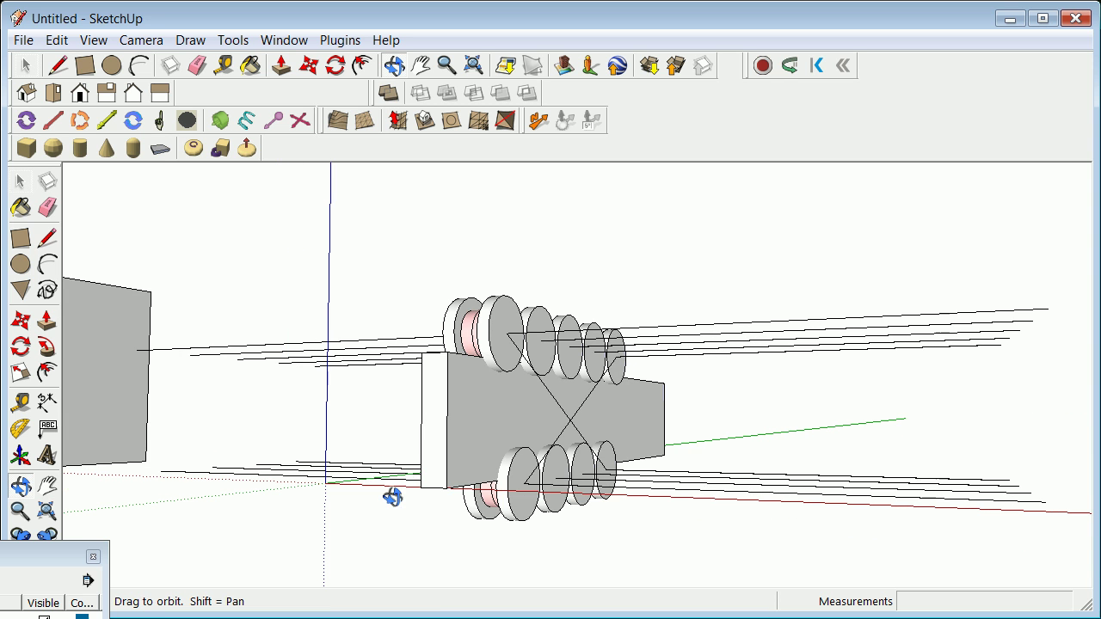
left_click(25, 66)
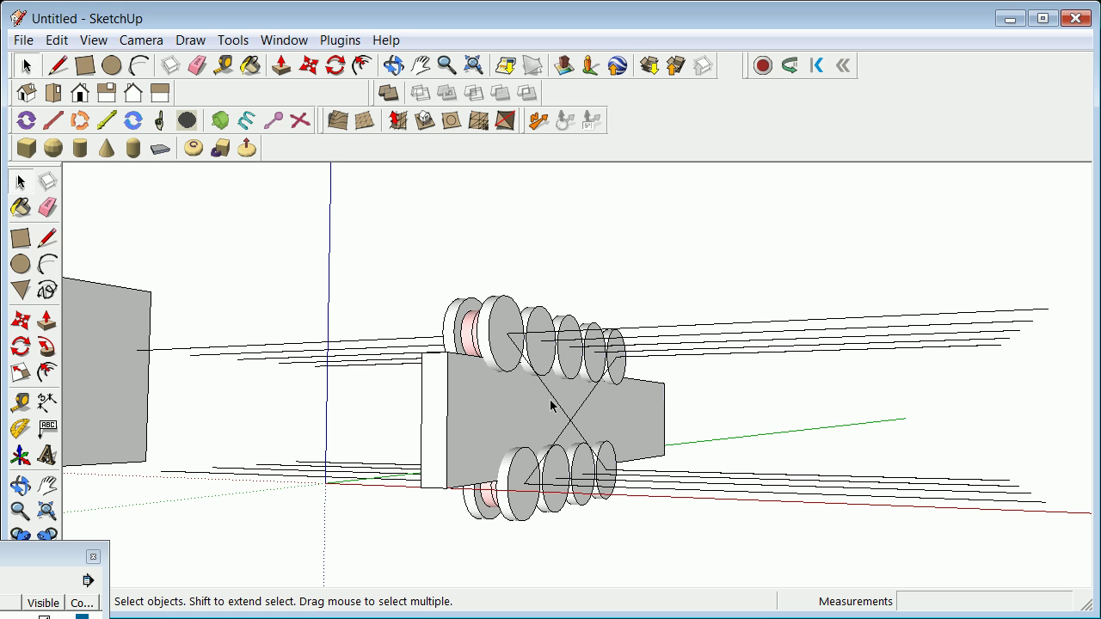
left_click(582, 414)
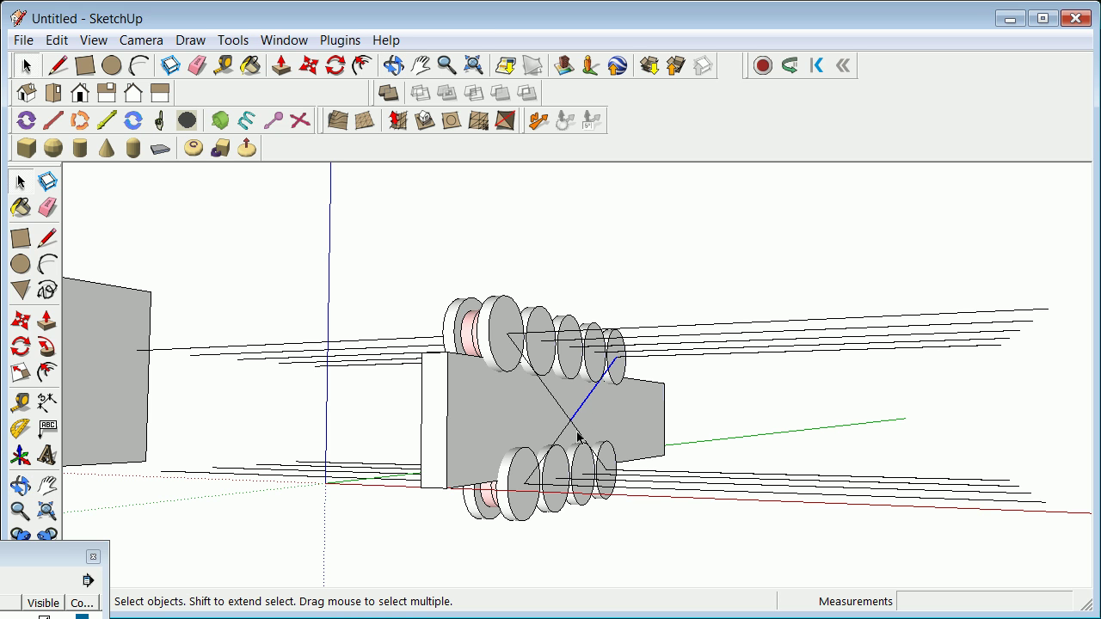
left_click(564, 437, "shift")
left_click(562, 410, "shift")
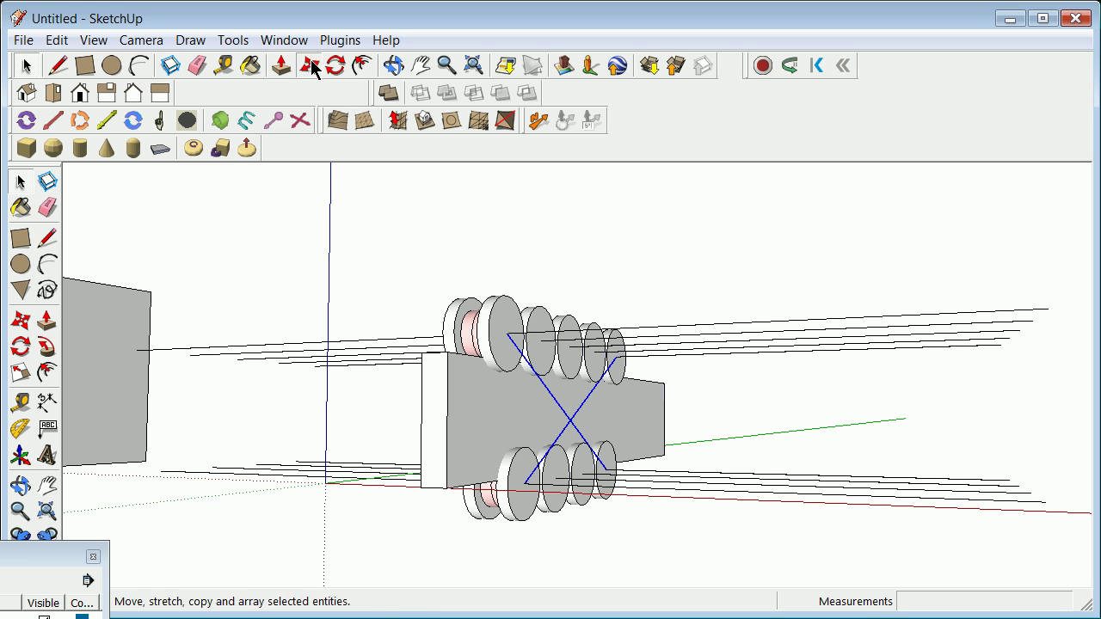
left_click(310, 66)
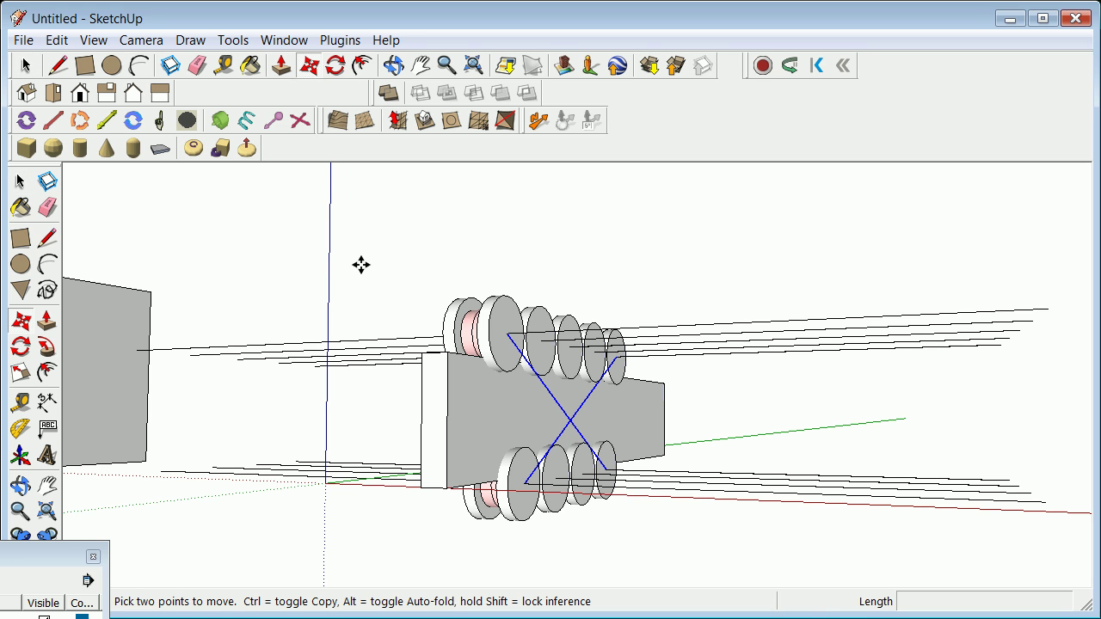
left_click(443, 353)
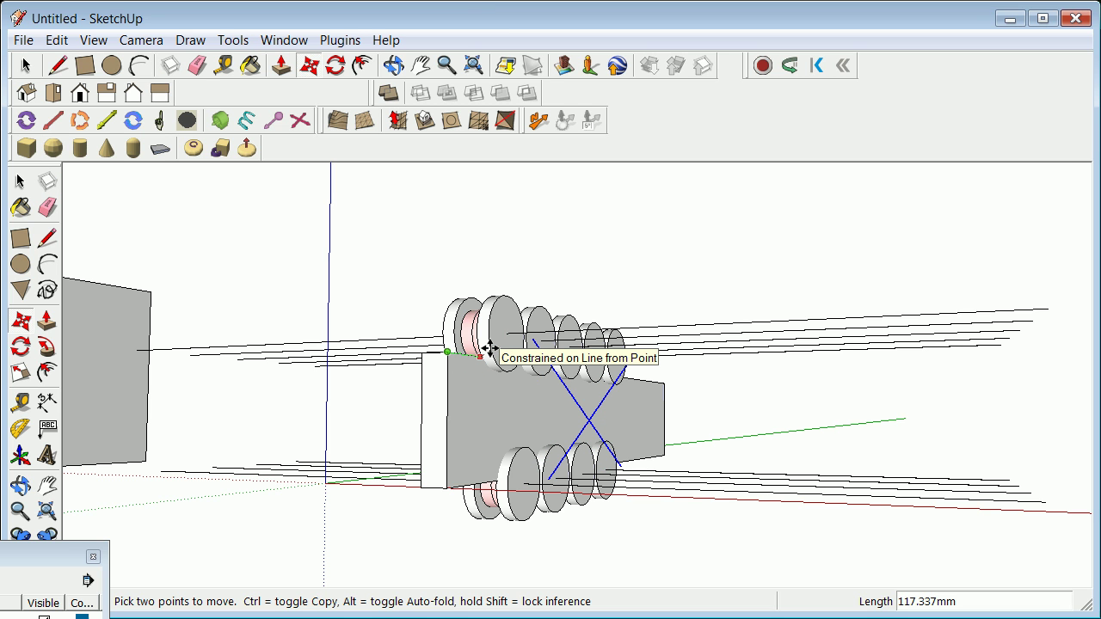
type("<50,0,0>")
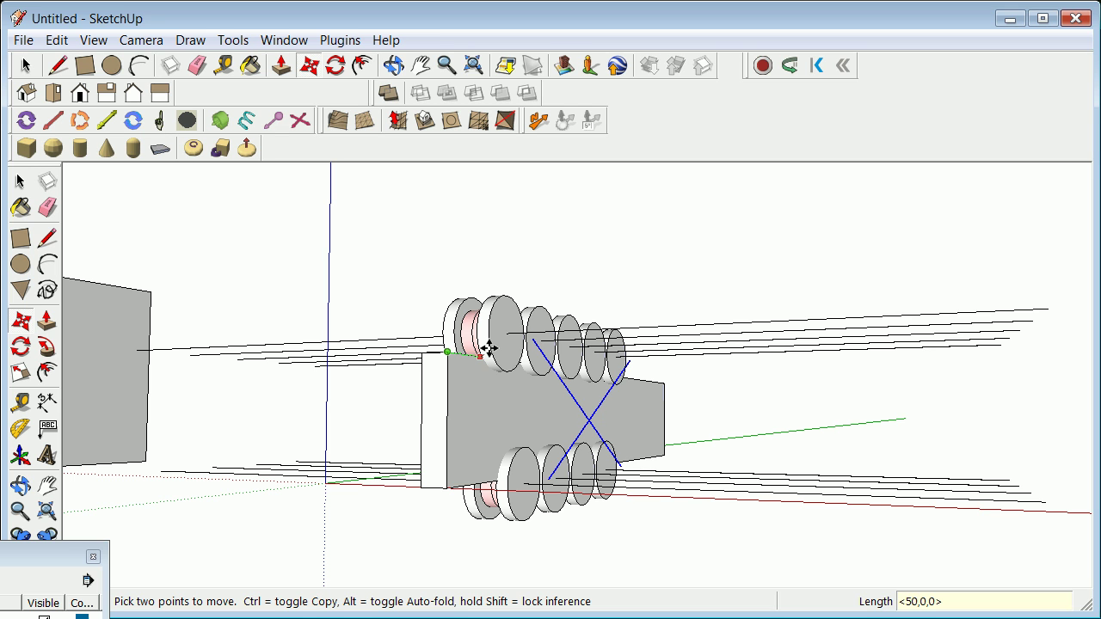
left_click(487, 347)
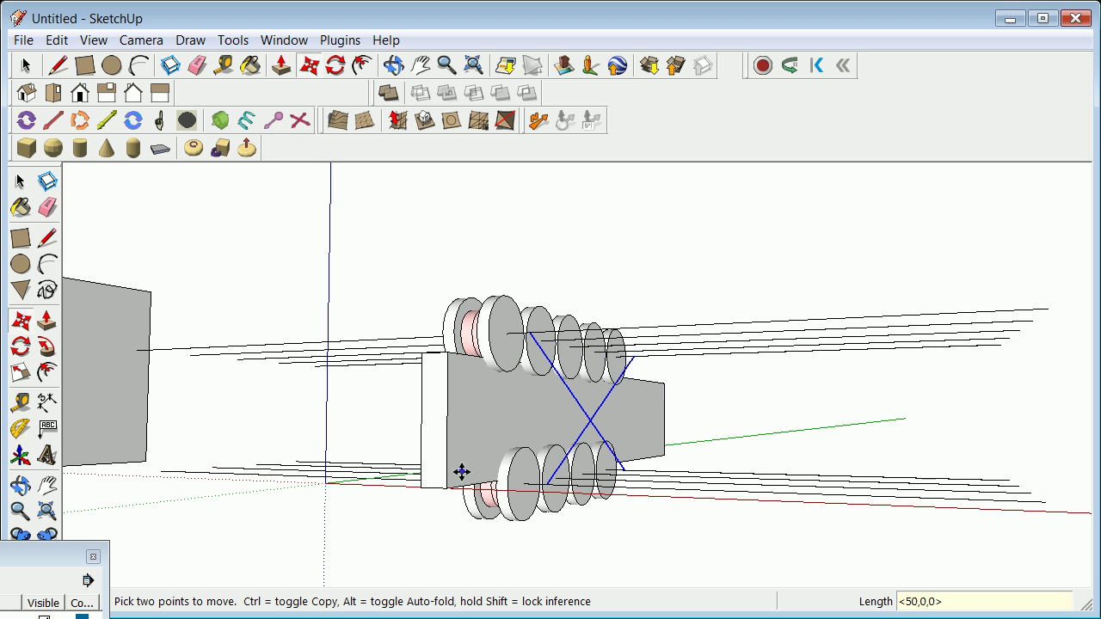
Copy the crossed diagonal lines 80 mm outward along the red axis and clear the selection.
scroll(466, 440, "up", 2)
scroll(467, 440, "up", 1)
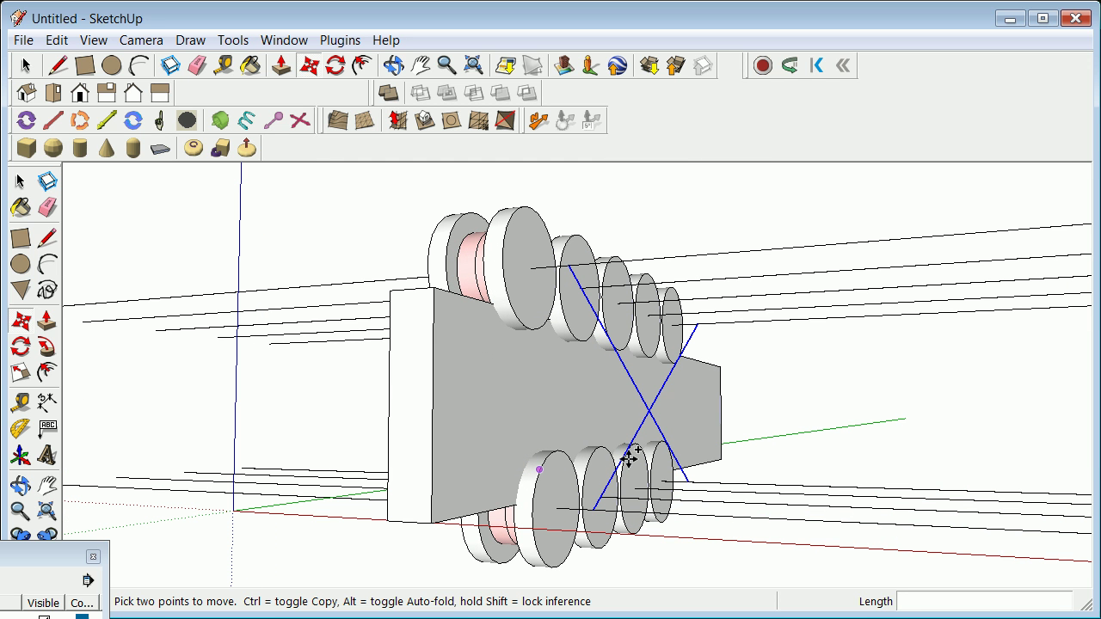
left_click(720, 438)
key("ctrl")
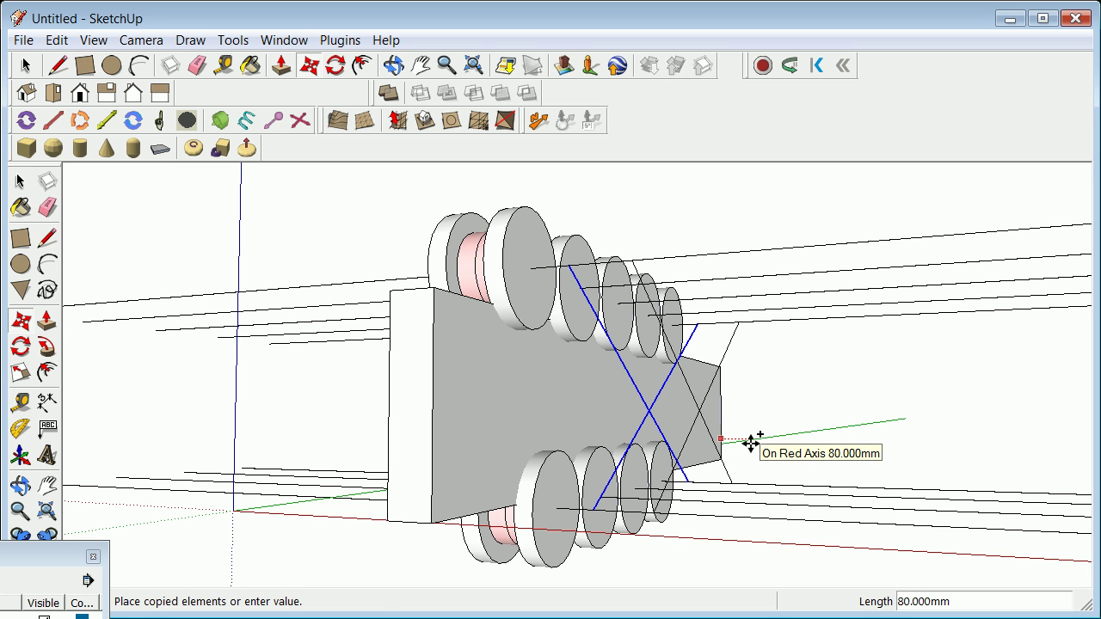
left_click(751, 442)
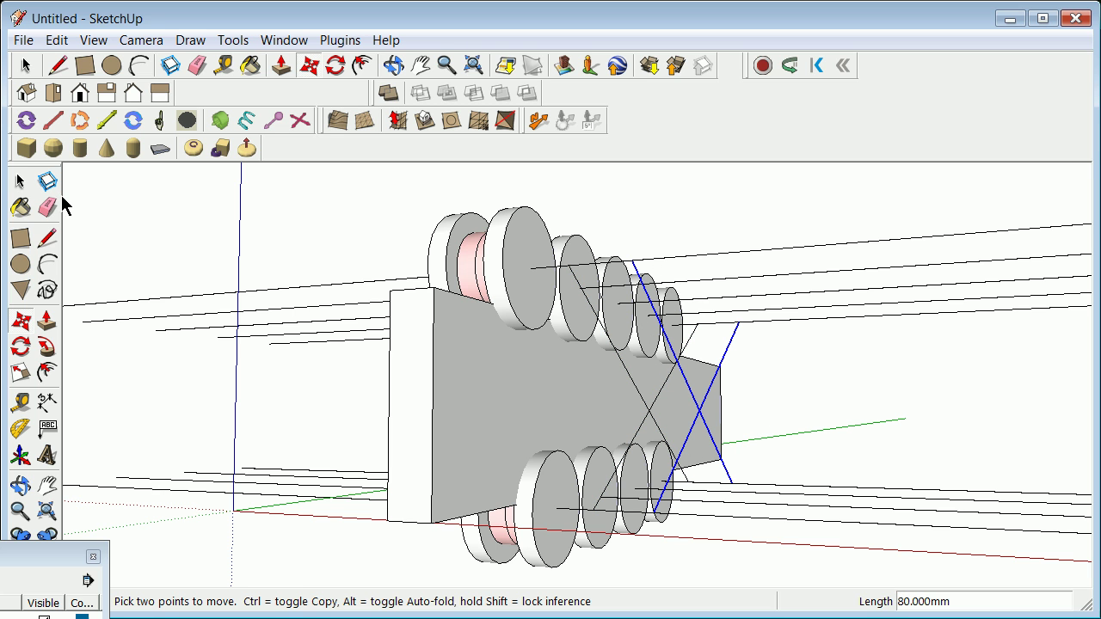
left_click(47, 238)
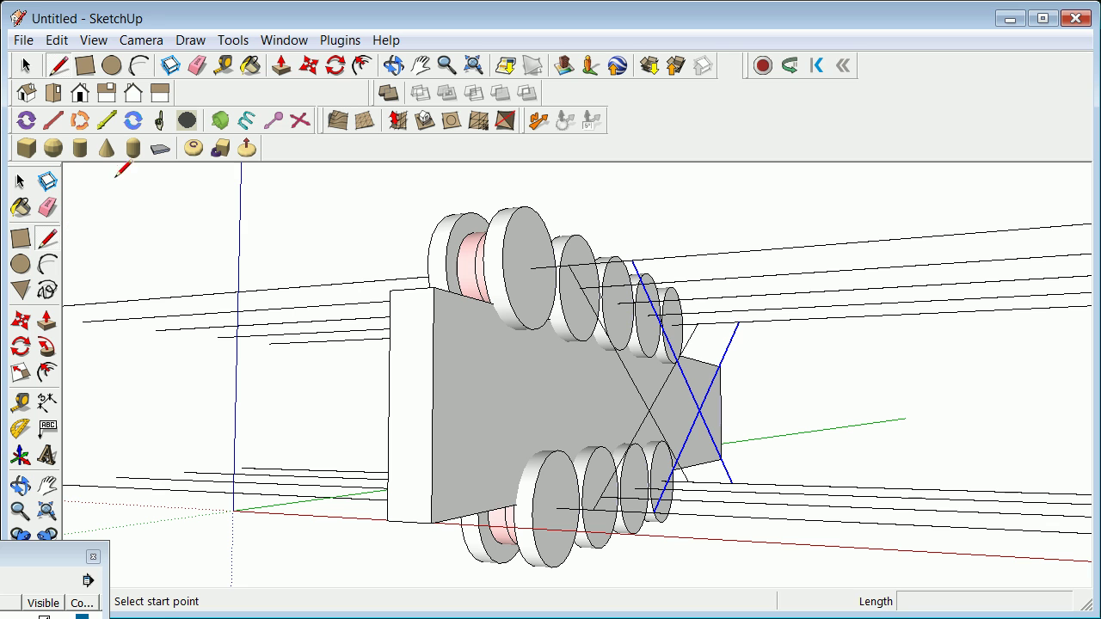
left_click(21, 182)
left_click(317, 249)
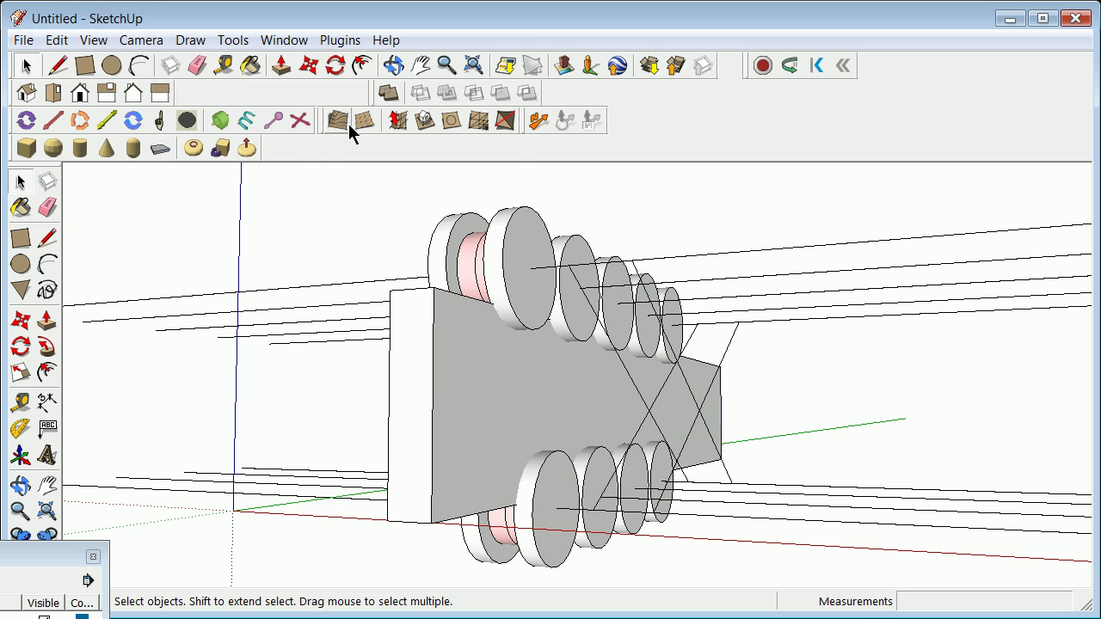
Bring more of the Layers window into view and select the second layer in its list.
left_click(286, 41)
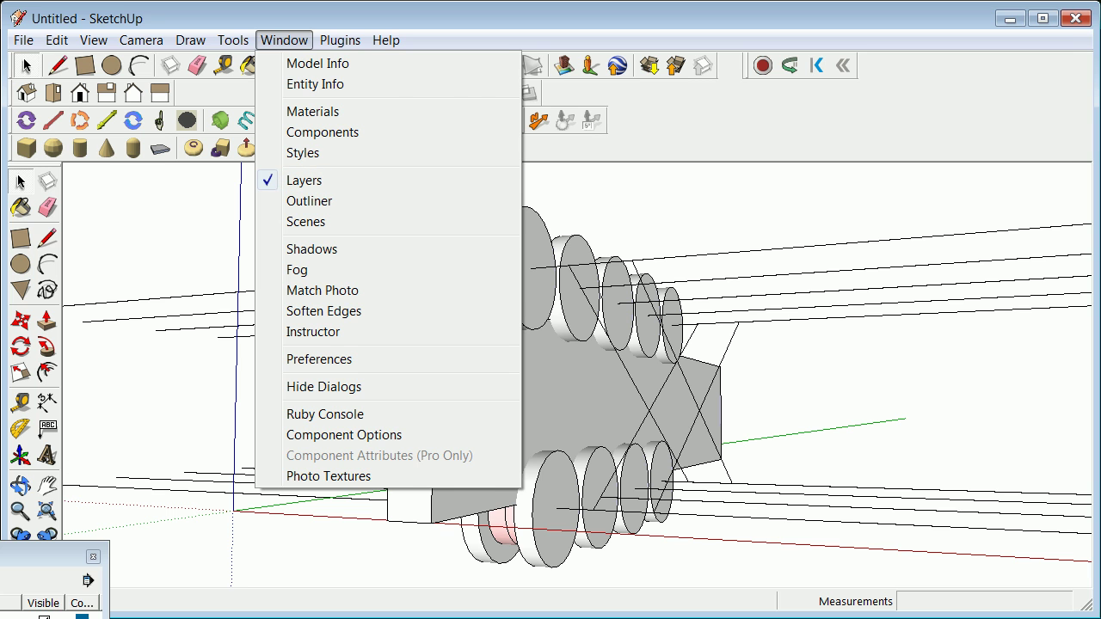
left_click_drag(2, 557, 39, 451)
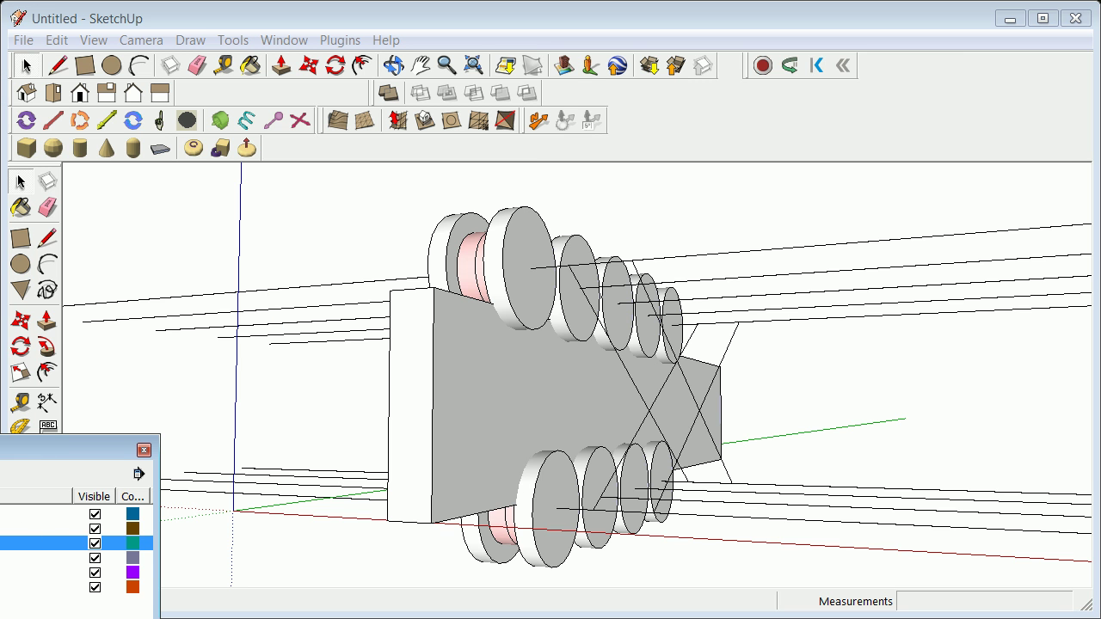
left_click(51, 527)
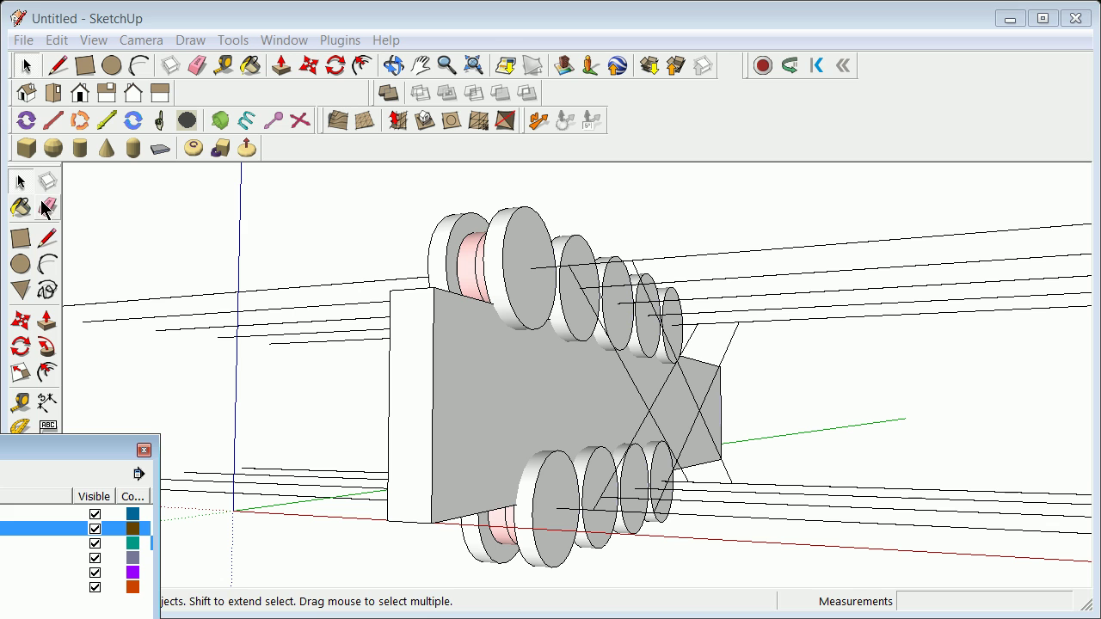
Draw a line connecting the intersection points of the two pairs of crossed diagonals.
left_click(47, 237)
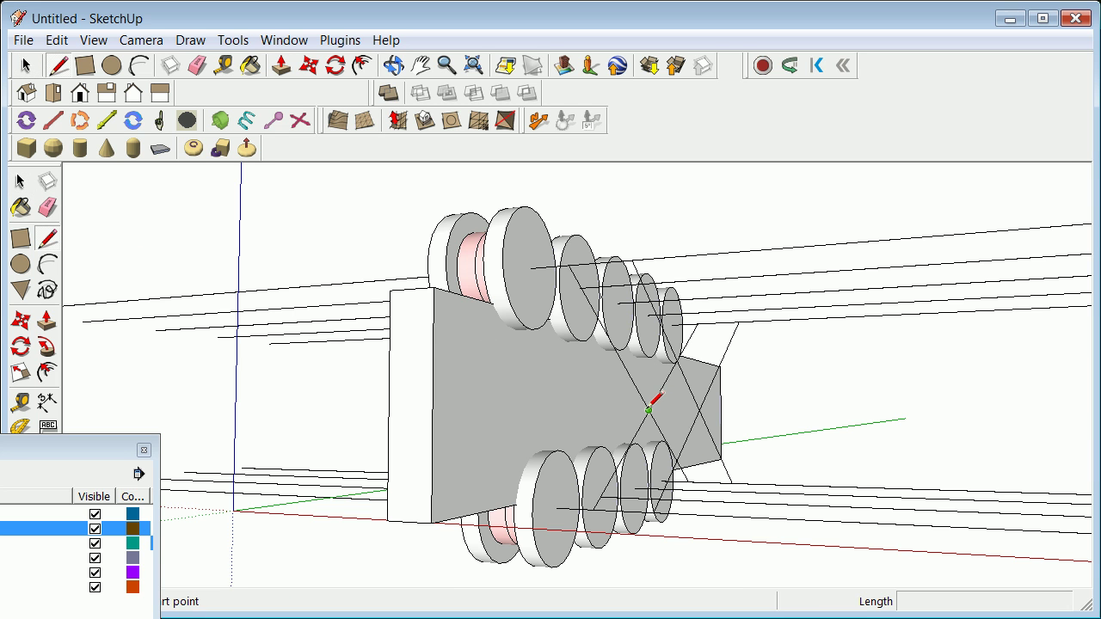
left_click(648, 410)
left_click(699, 411)
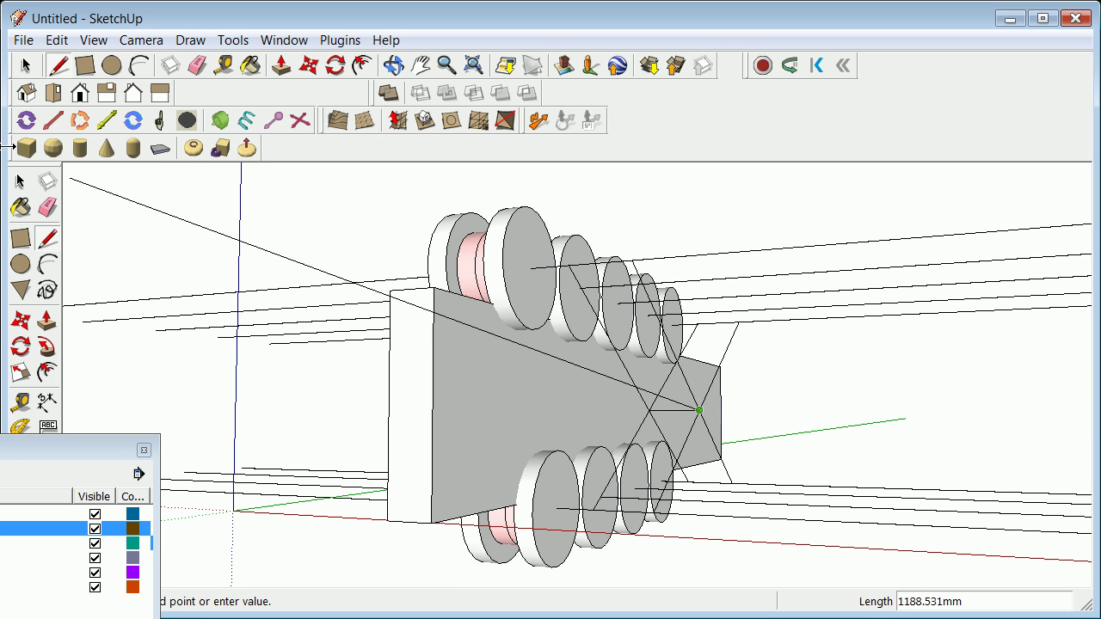
left_click(20, 181)
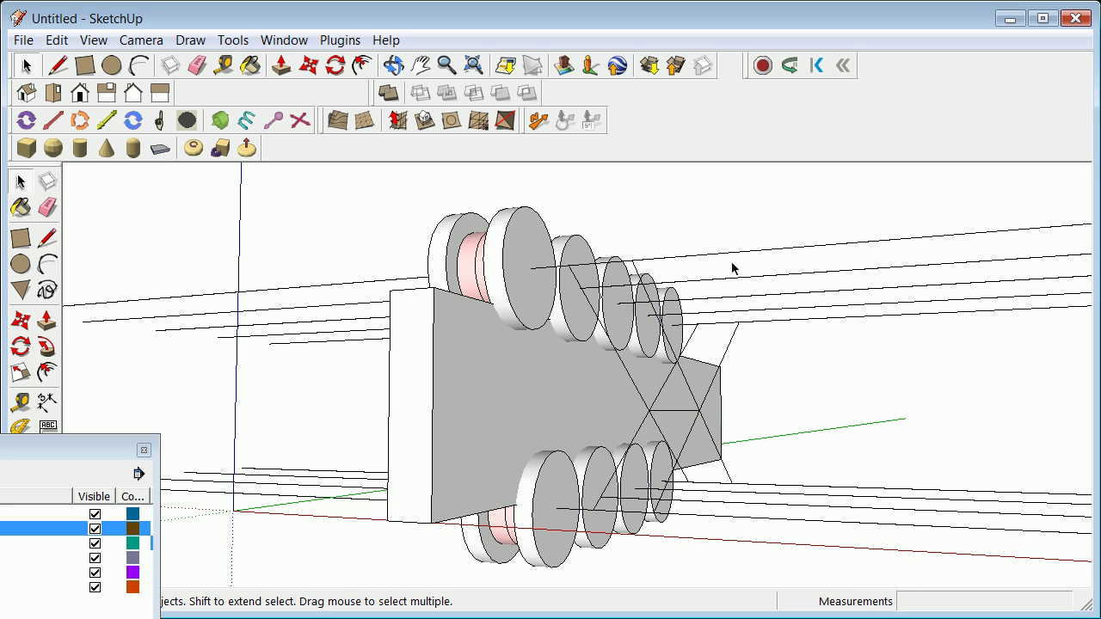
Erase the four diagonal segments of the crossed pair nearer the block, keeping the connecting line.
left_click(639, 397)
right_click(641, 393)
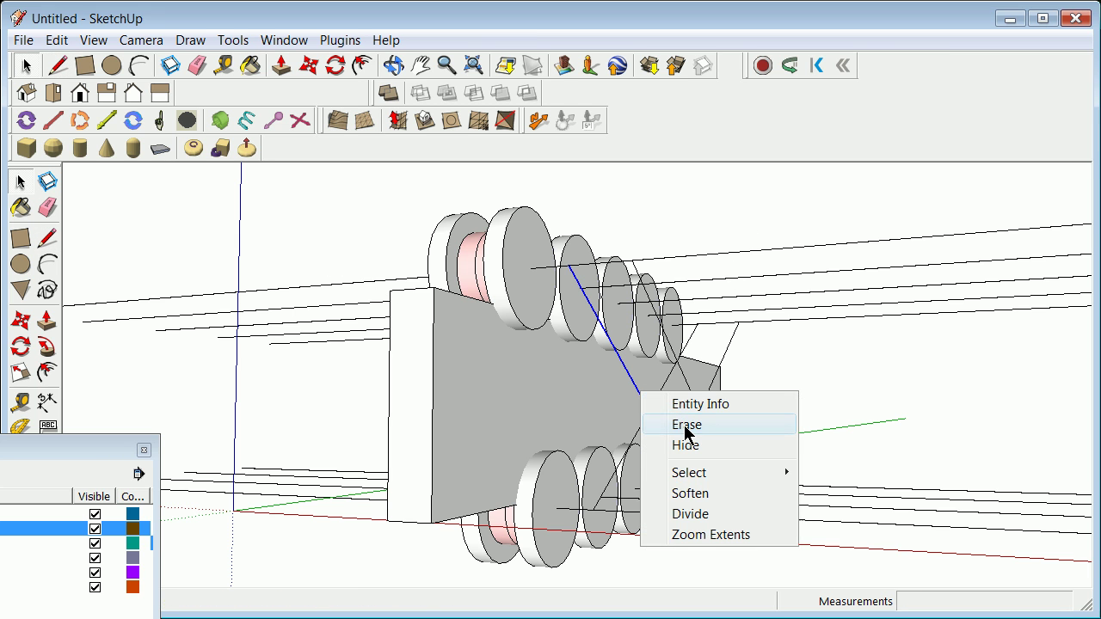
left_click(686, 425)
left_click(632, 443)
right_click(638, 433)
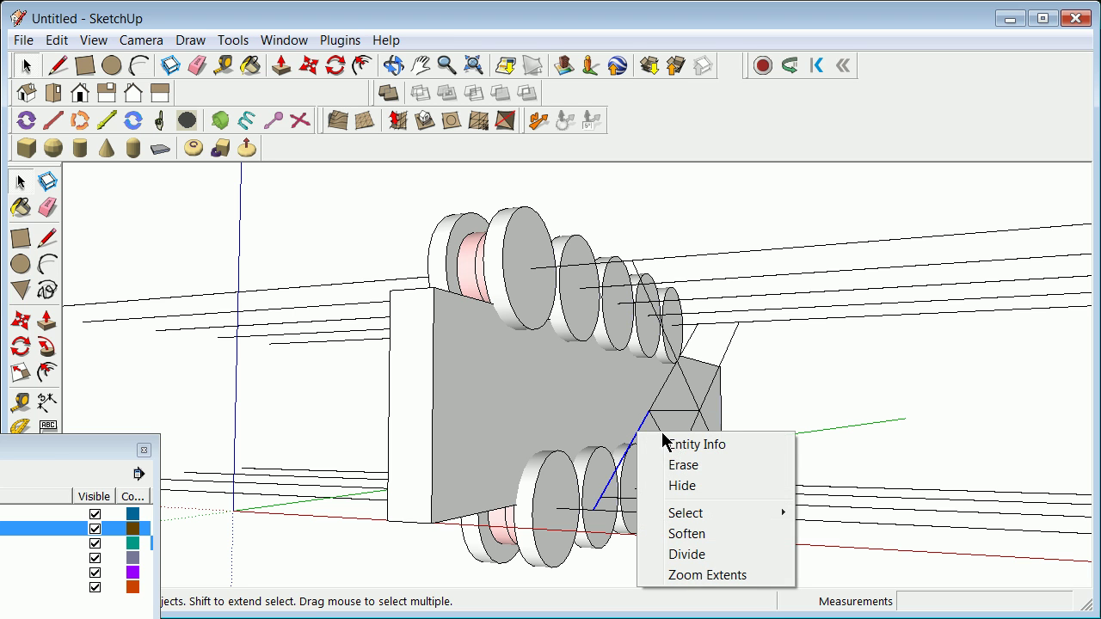
left_click(698, 466)
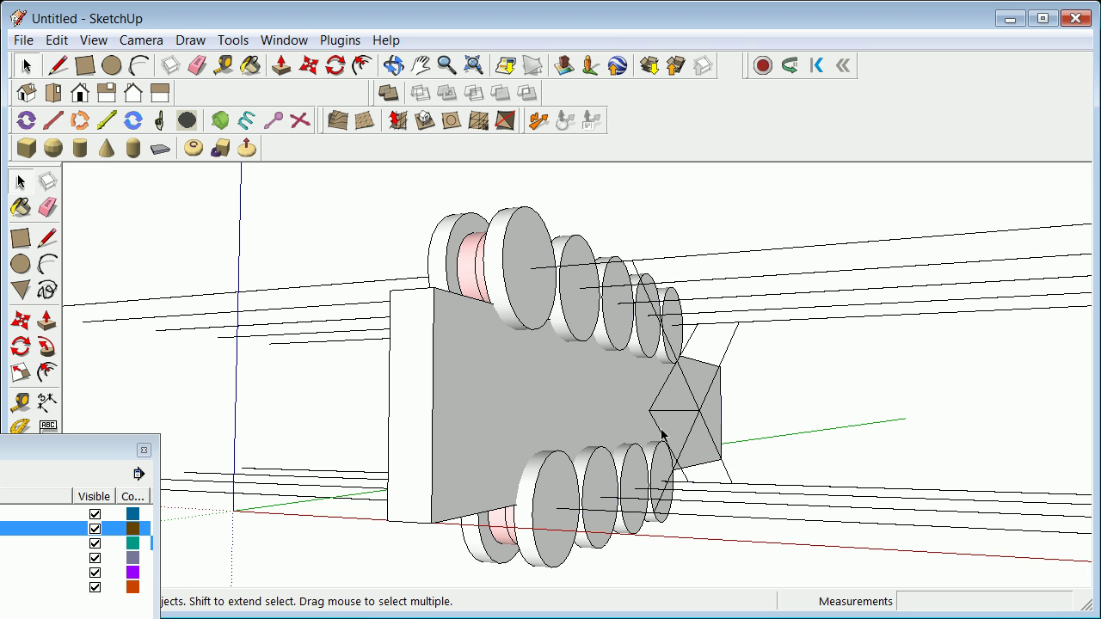
right_click(662, 434)
left_click(711, 464)
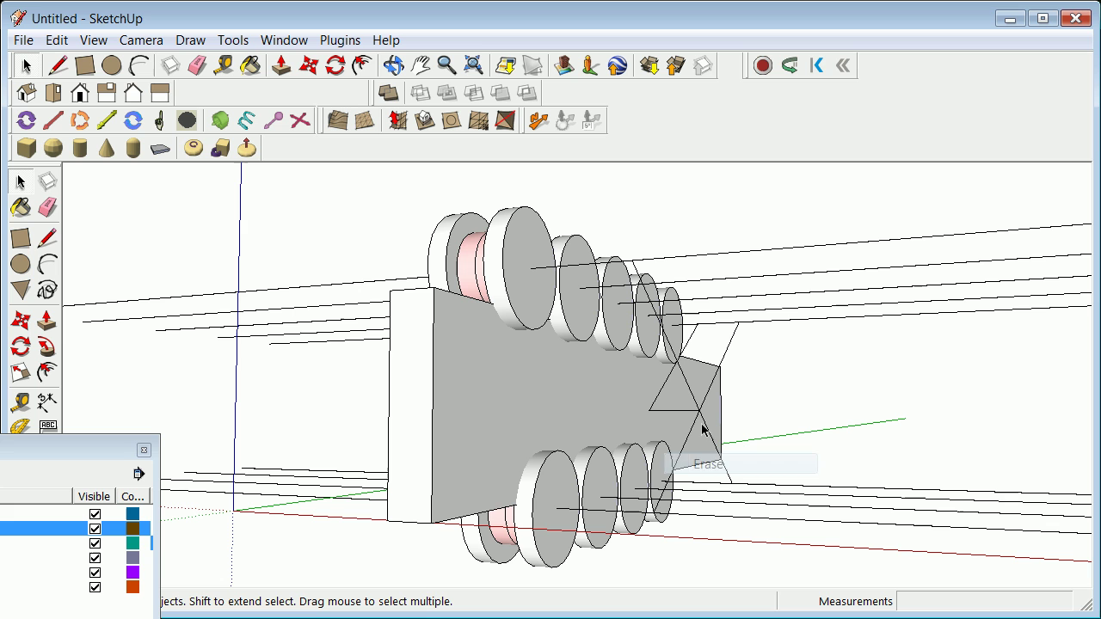
left_click(667, 387)
right_click(668, 386)
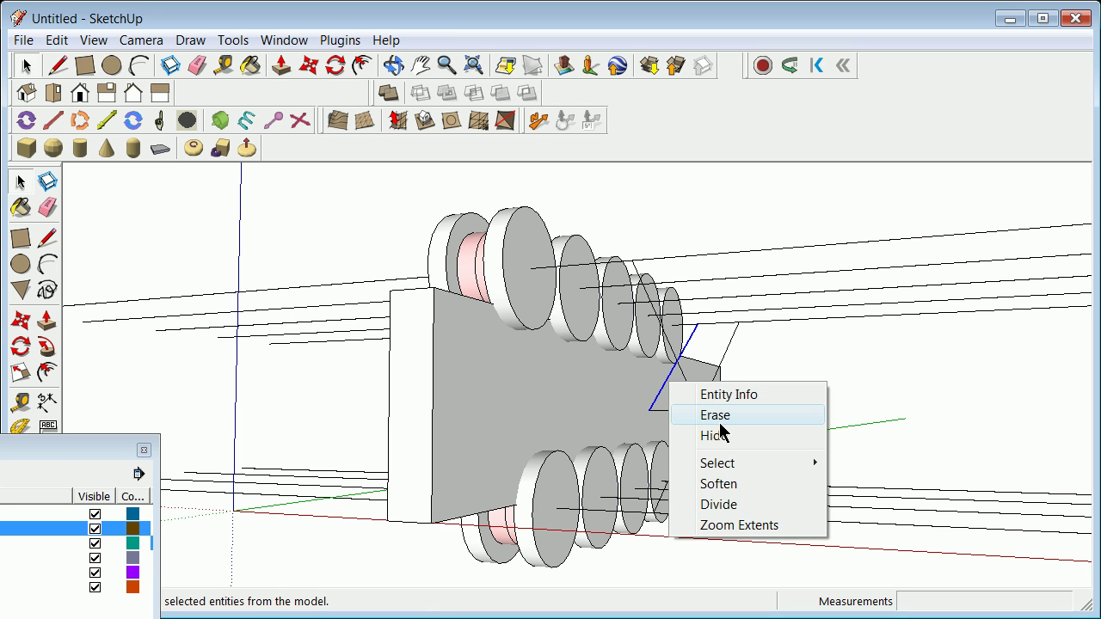
left_click(717, 428)
Erase the four diagonal segments of the remaining crossed pair, keeping the short connecting line.
left_click(686, 389)
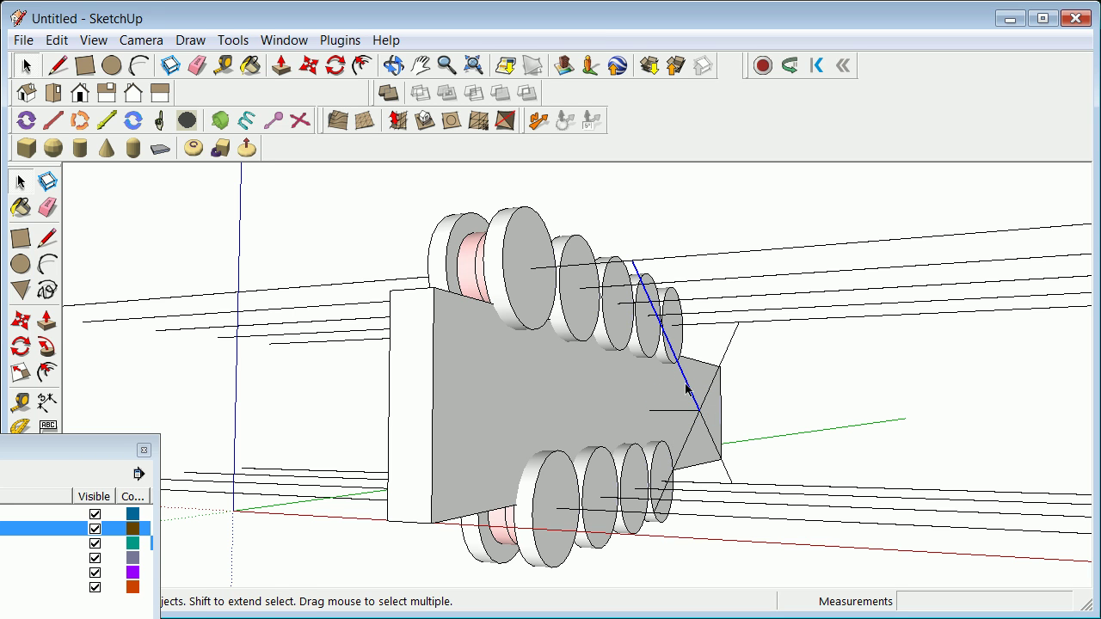
right_click(685, 389)
left_click(731, 418)
left_click(712, 397)
left_click(730, 353)
right_click(730, 353)
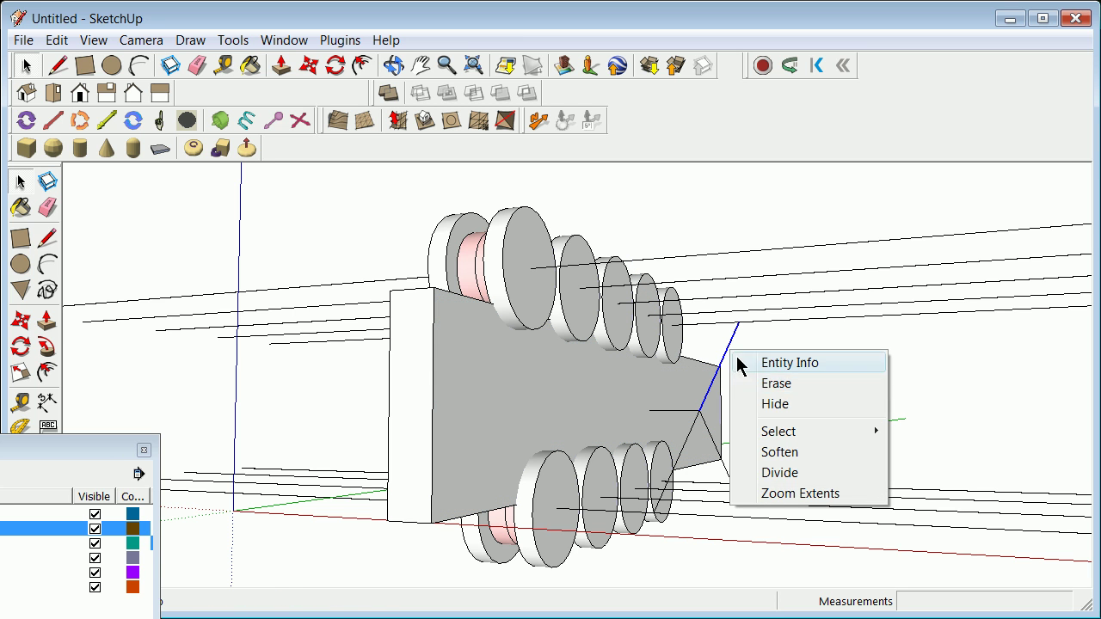
left_click(777, 383)
left_click(705, 420)
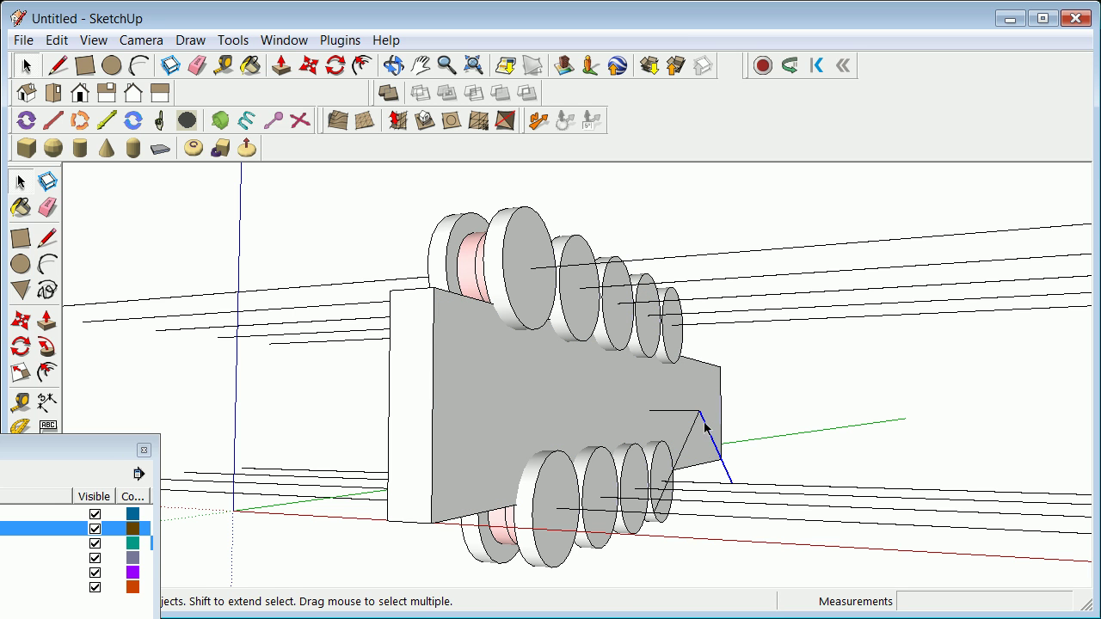
right_click(706, 421)
left_click(762, 464)
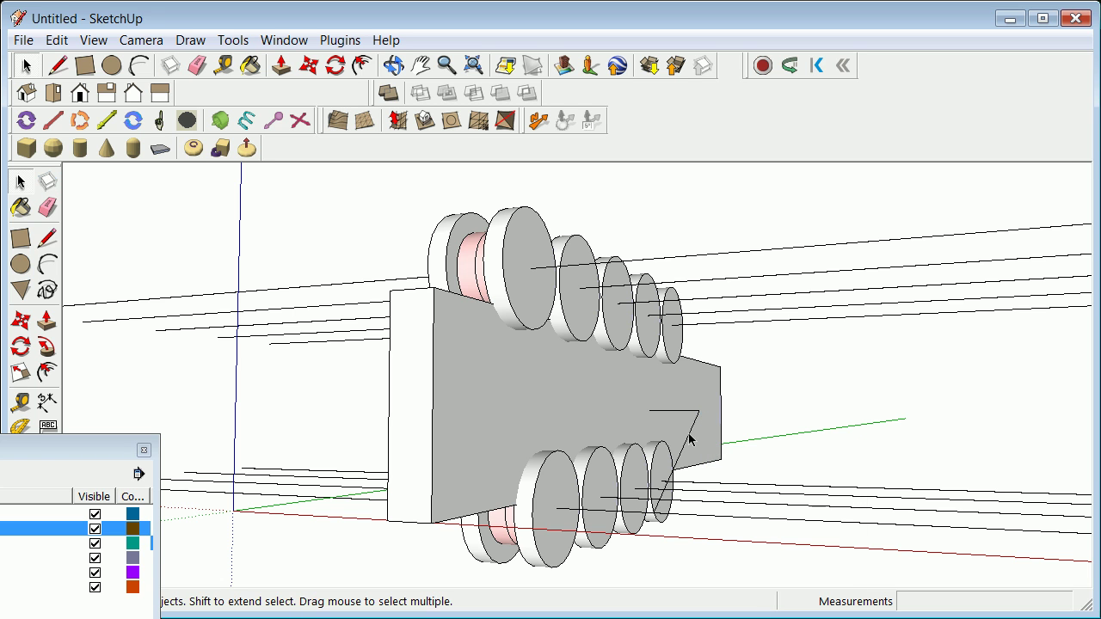
left_click(690, 432)
right_click(690, 434)
left_click(733, 468)
Draw a line from the inner end of the short connecting line to a point past the block's far end.
left_click(48, 239)
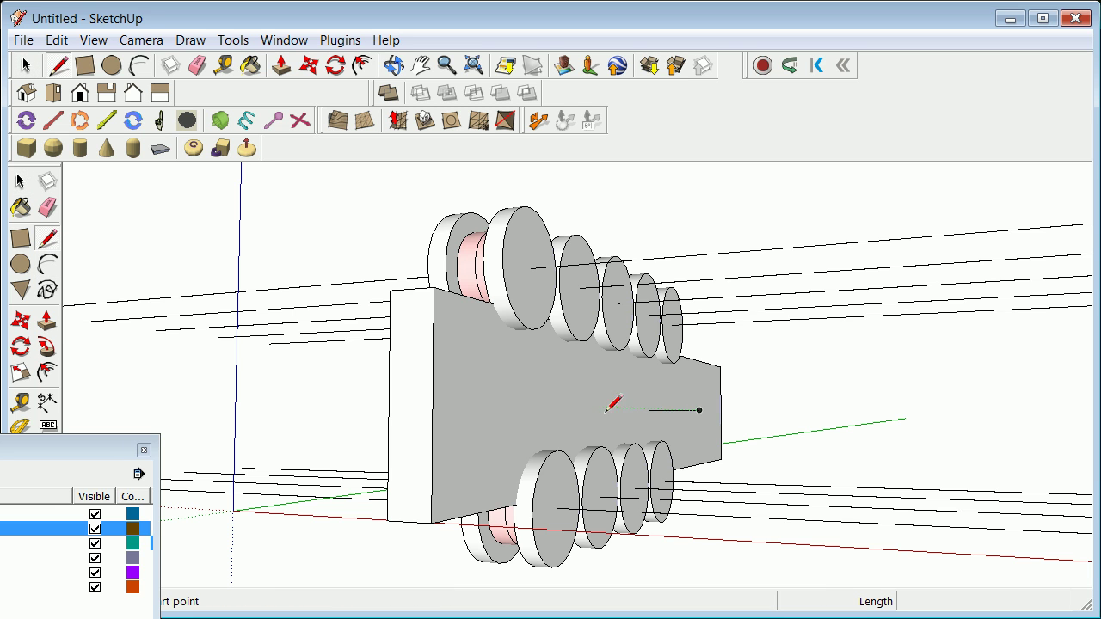
left_click(649, 409)
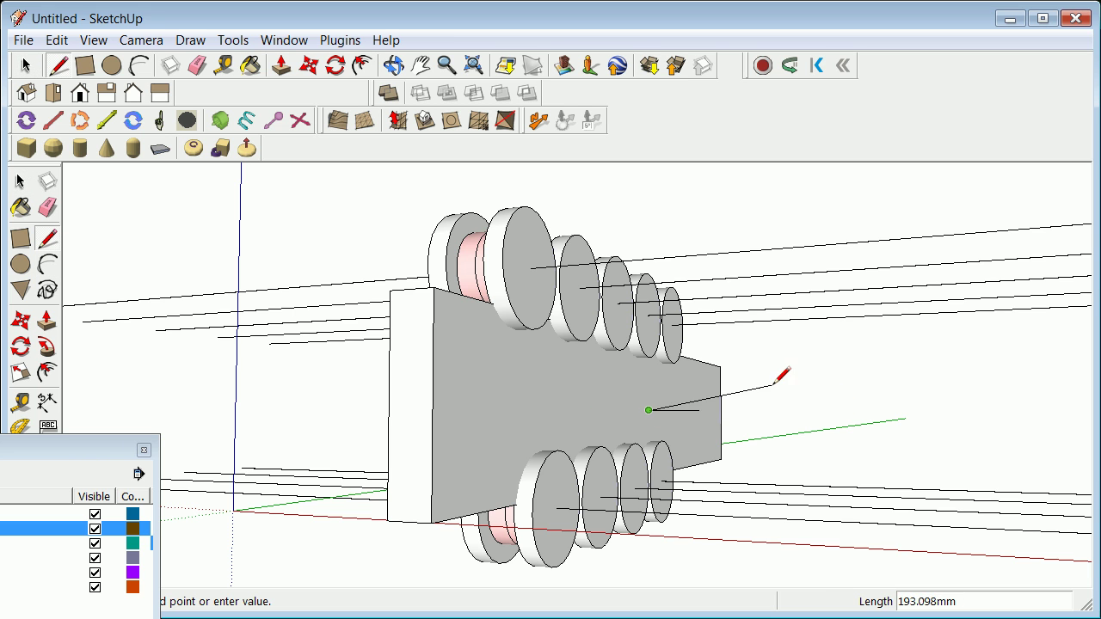
left_click(775, 414)
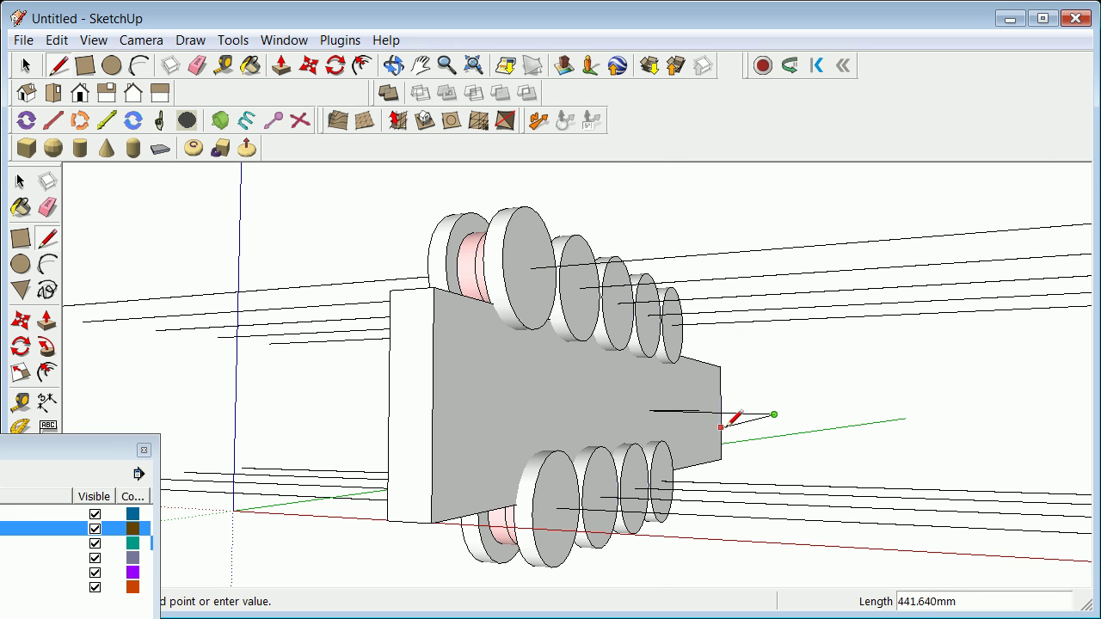
scroll(688, 415, "up", 3)
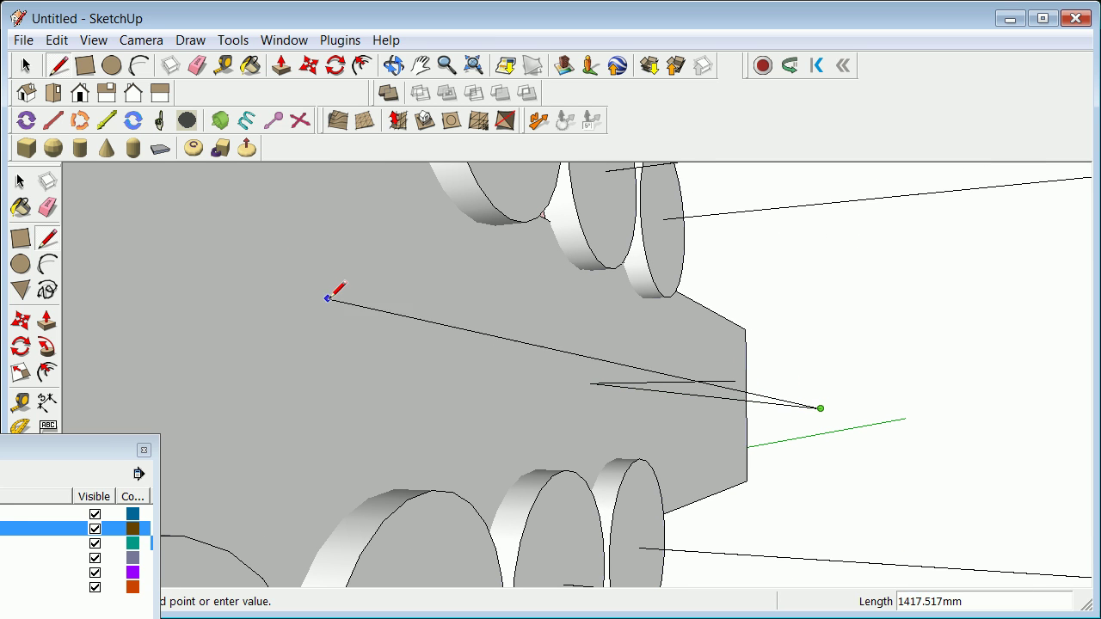
left_click(25, 65)
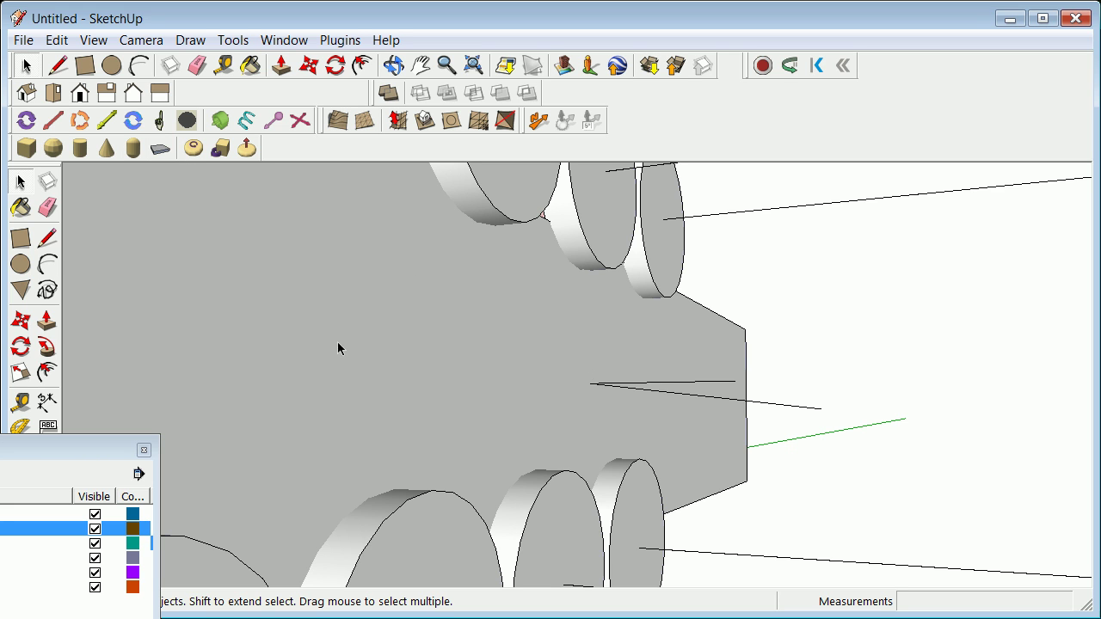
Draw a short vertical line upward from the shared endpoint of the two axis lines.
left_click(48, 237)
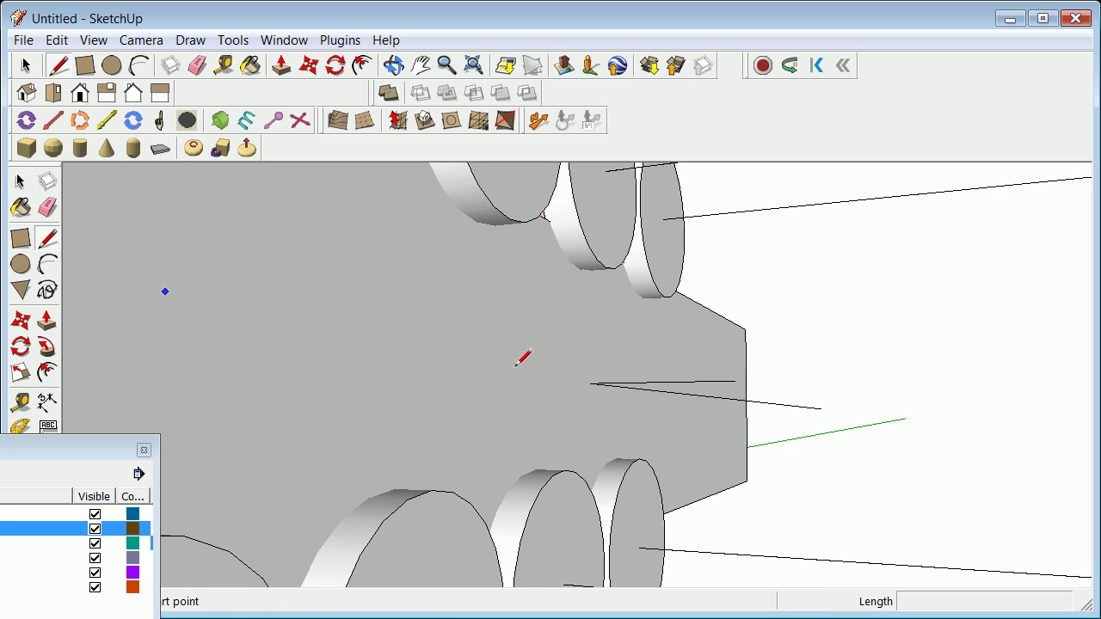
left_click(590, 384)
left_click(590, 334)
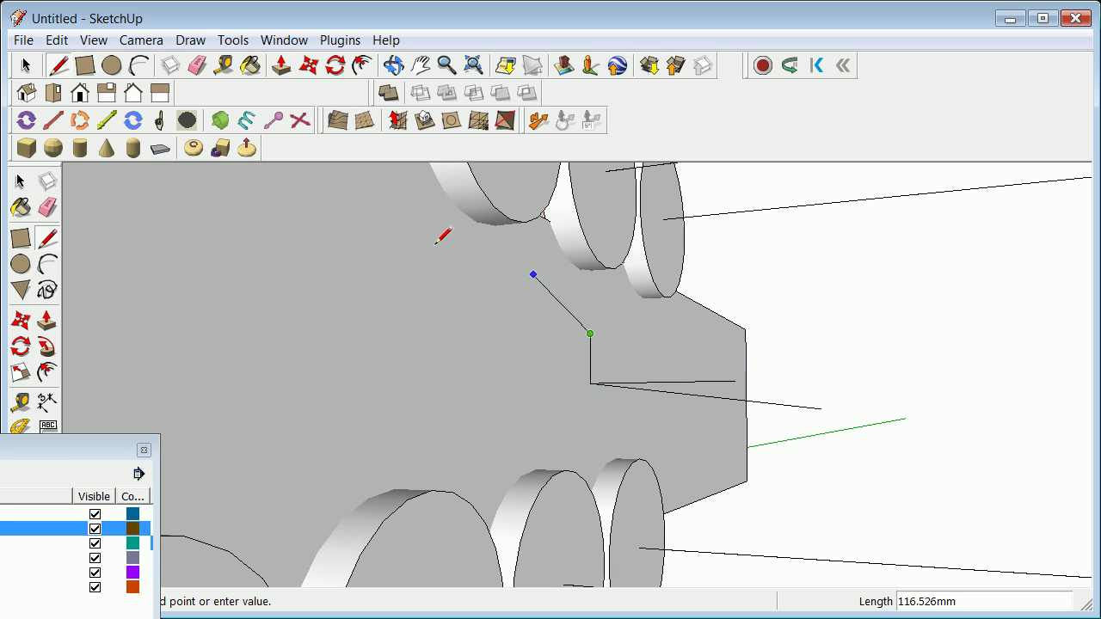
left_click(21, 180)
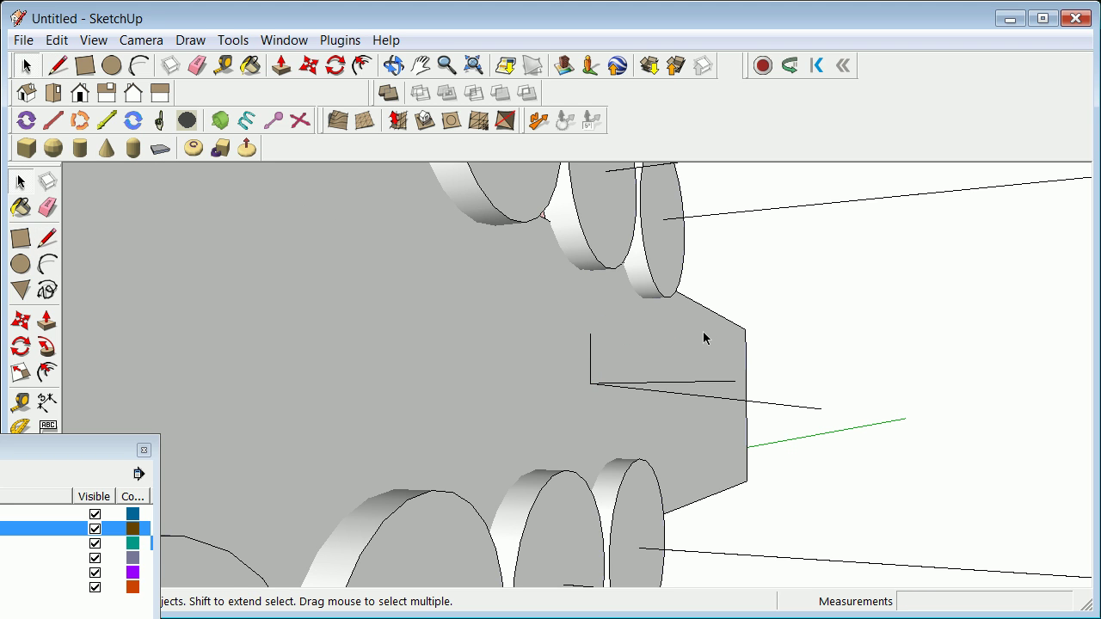
Select the four lower and five upper wheels together and begin making a component from them.
scroll(422, 408, "down", 5)
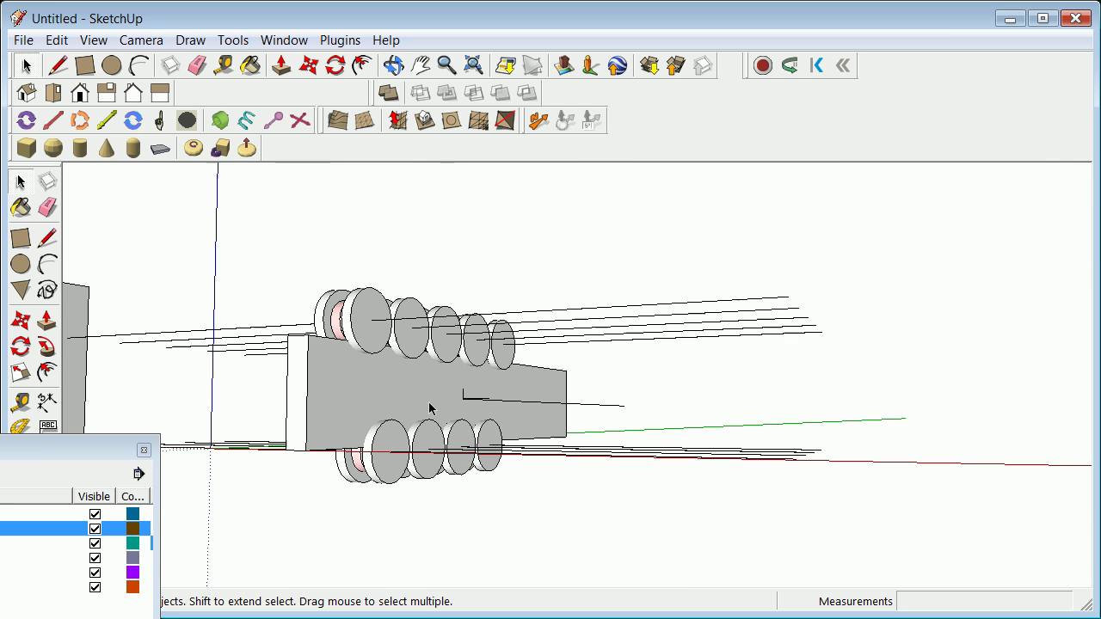
scroll(384, 447, "up", 5)
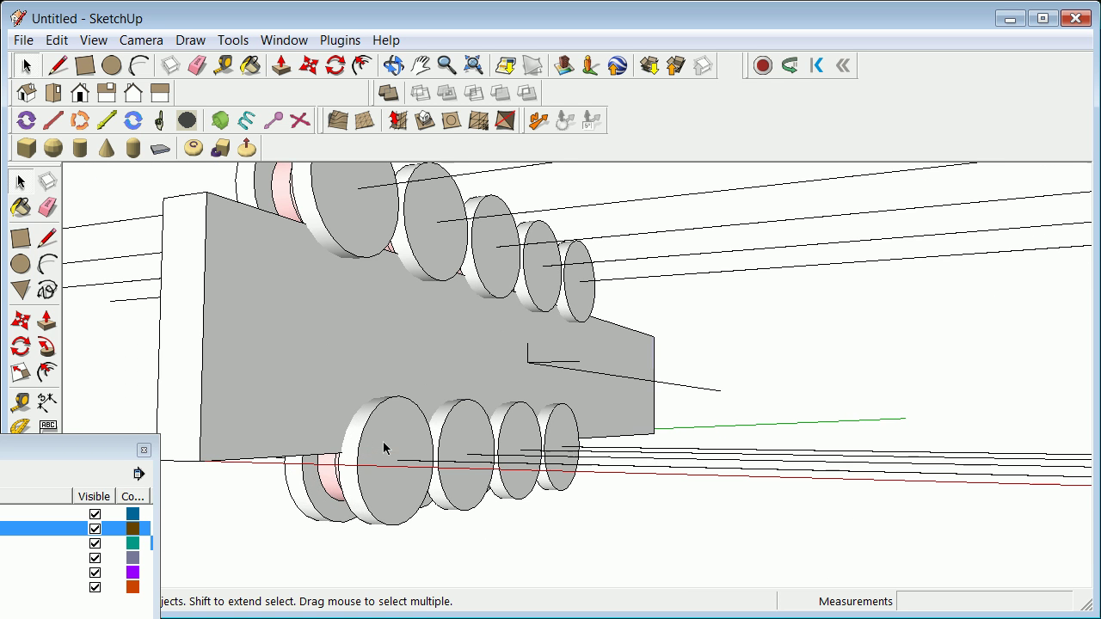
left_click(384, 447)
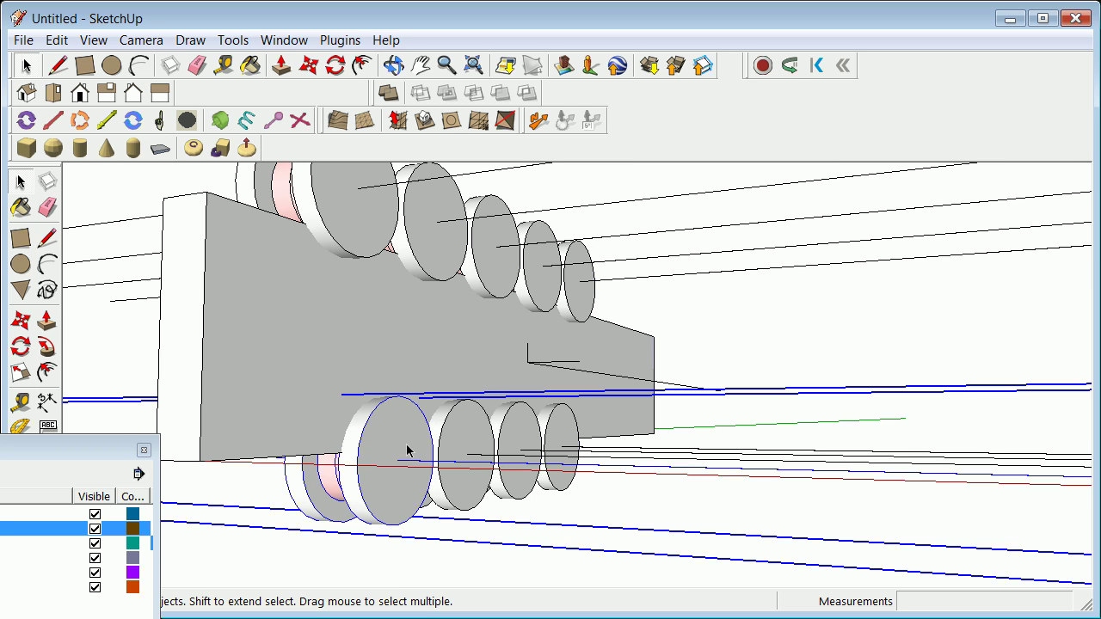
left_click(467, 445, "shift")
left_click(530, 422, "shift")
left_click(561, 422, "shift")
left_click(581, 289, "shift")
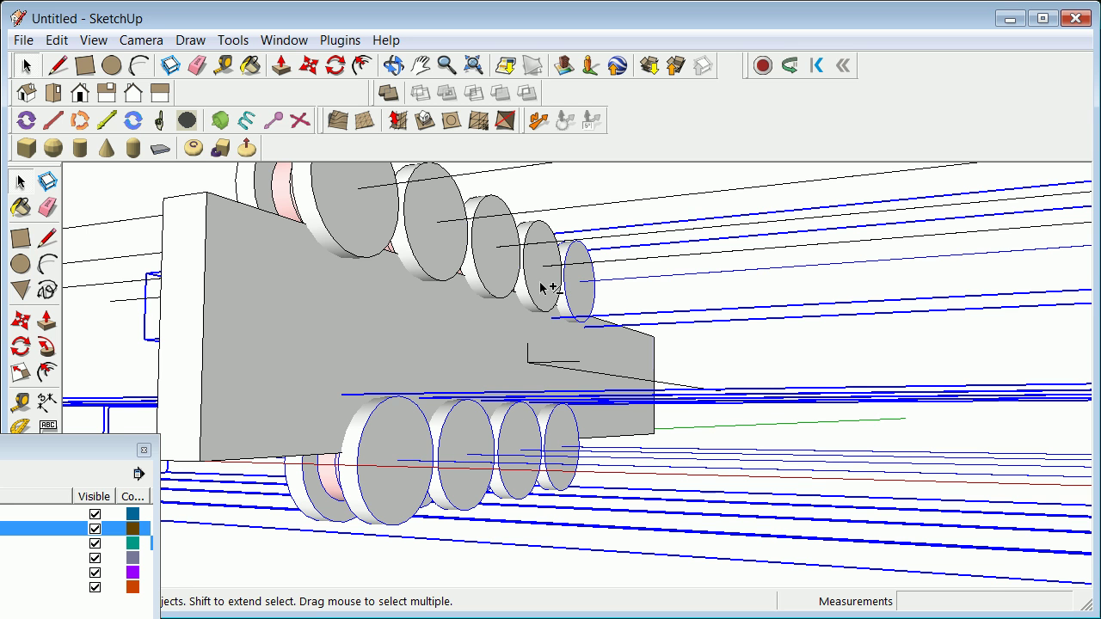
left_click(541, 284, "shift")
left_click(499, 285, "shift")
left_click(452, 269, "shift")
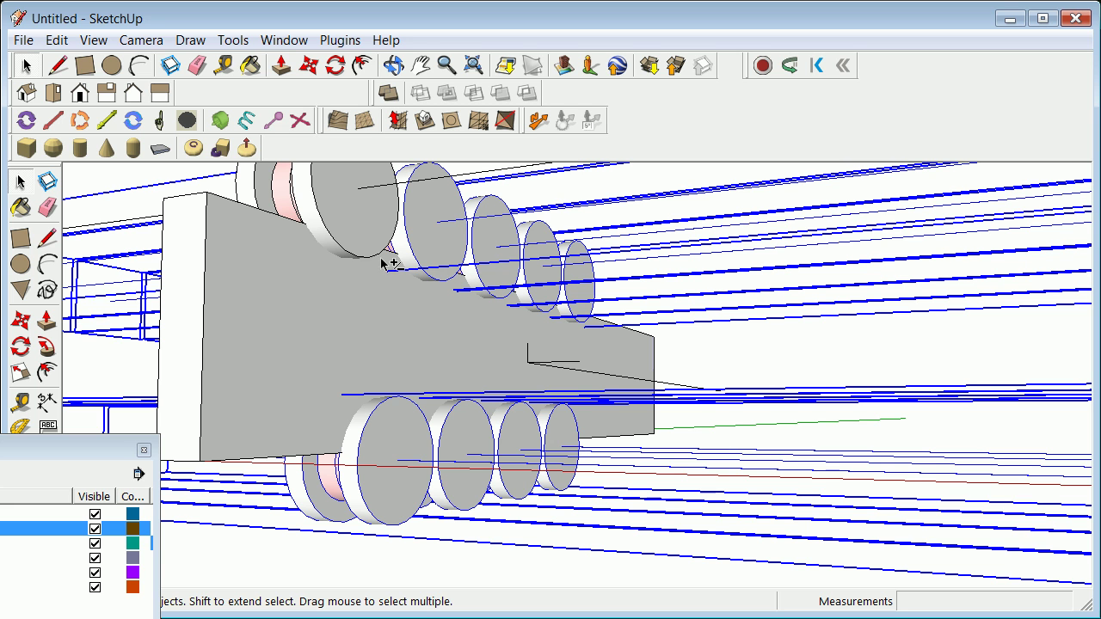
left_click(363, 251, "shift")
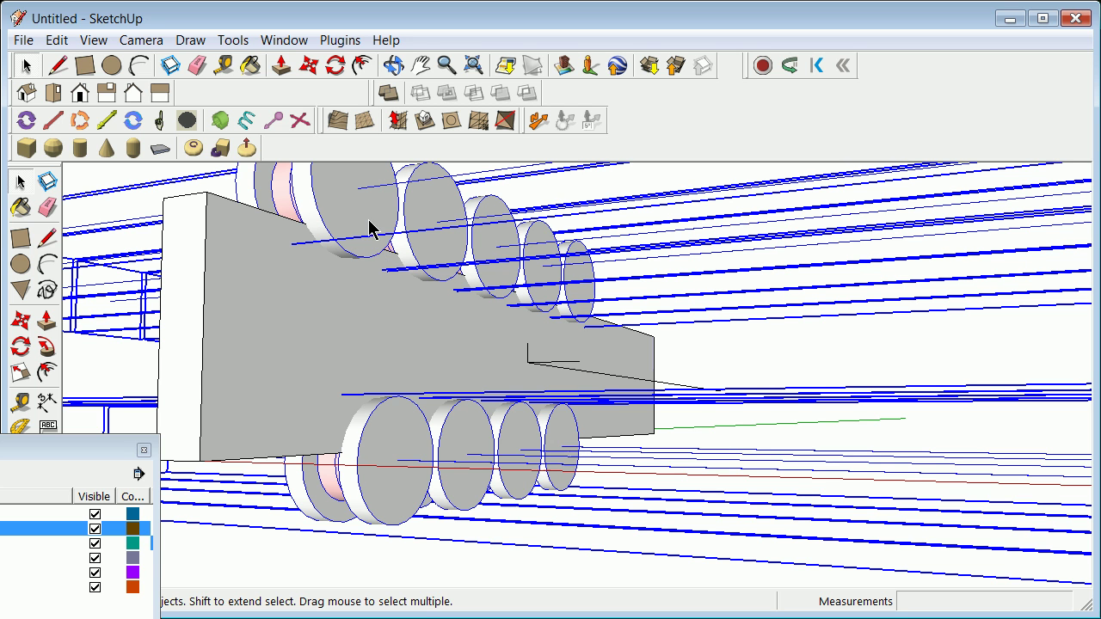
right_click(367, 220)
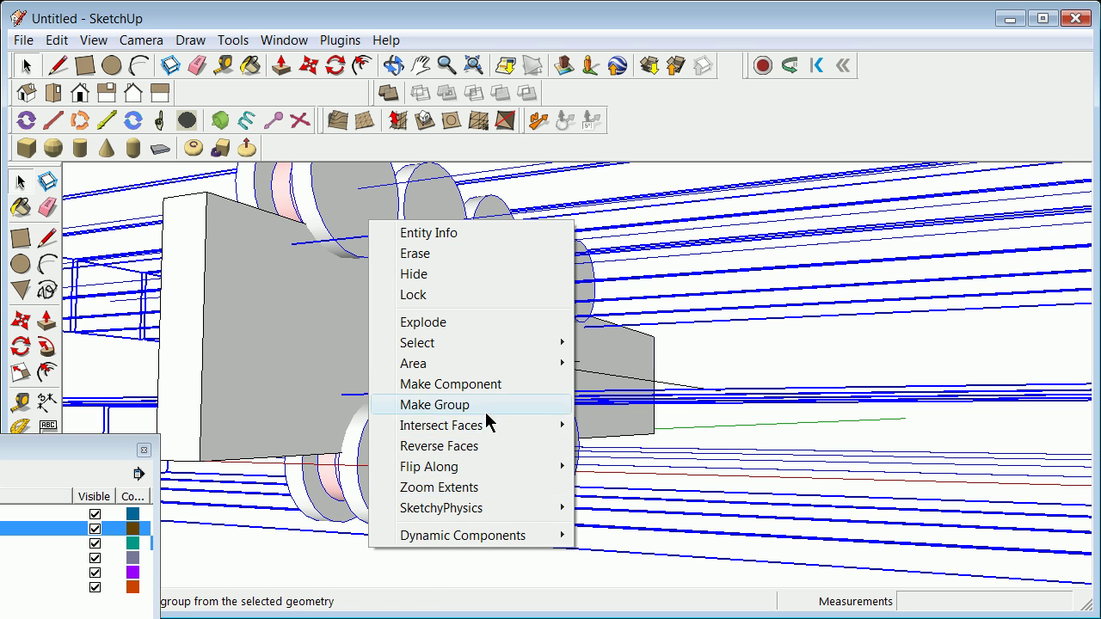
left_click(490, 385)
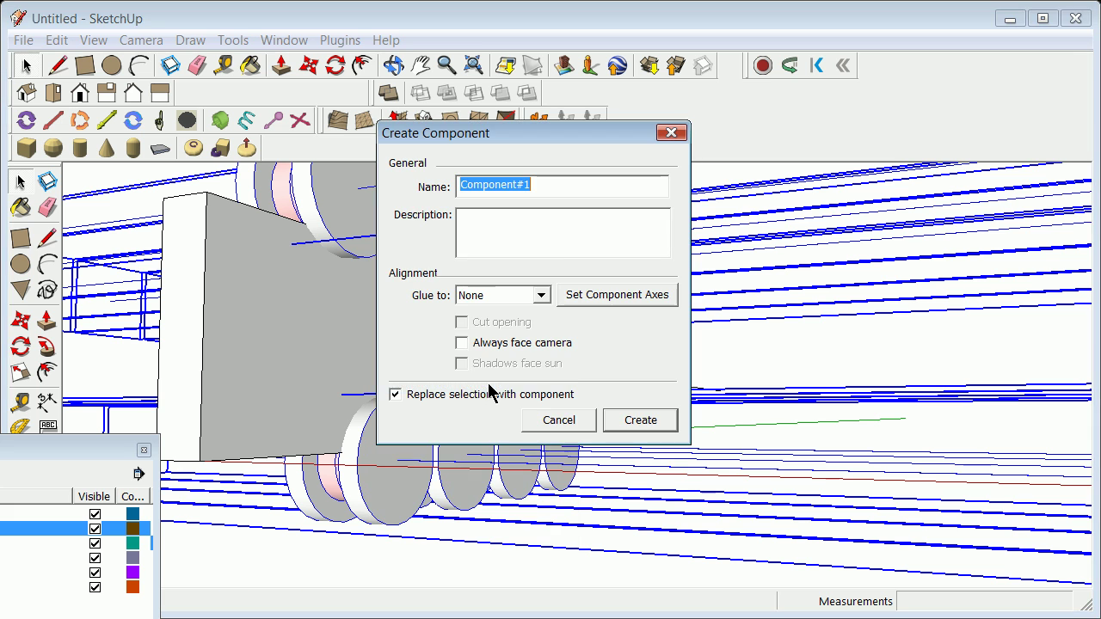
Set the component axes with the origin at the junction of the three drawn lines, aligning the axes to those lines.
left_click(597, 295)
left_click(530, 364)
left_click(585, 370)
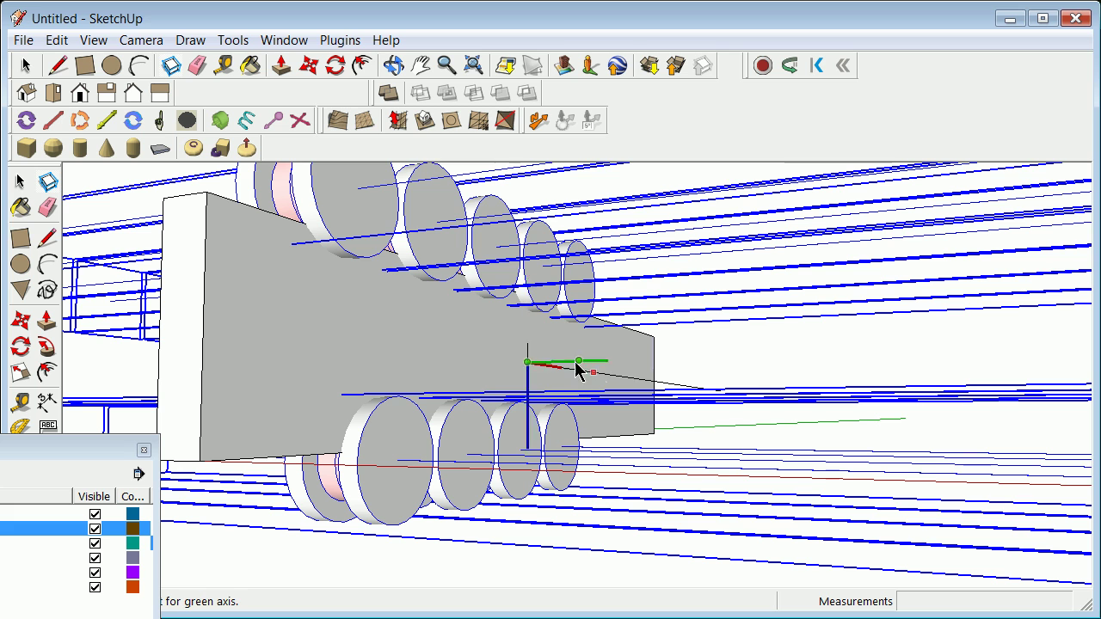
left_click(531, 348)
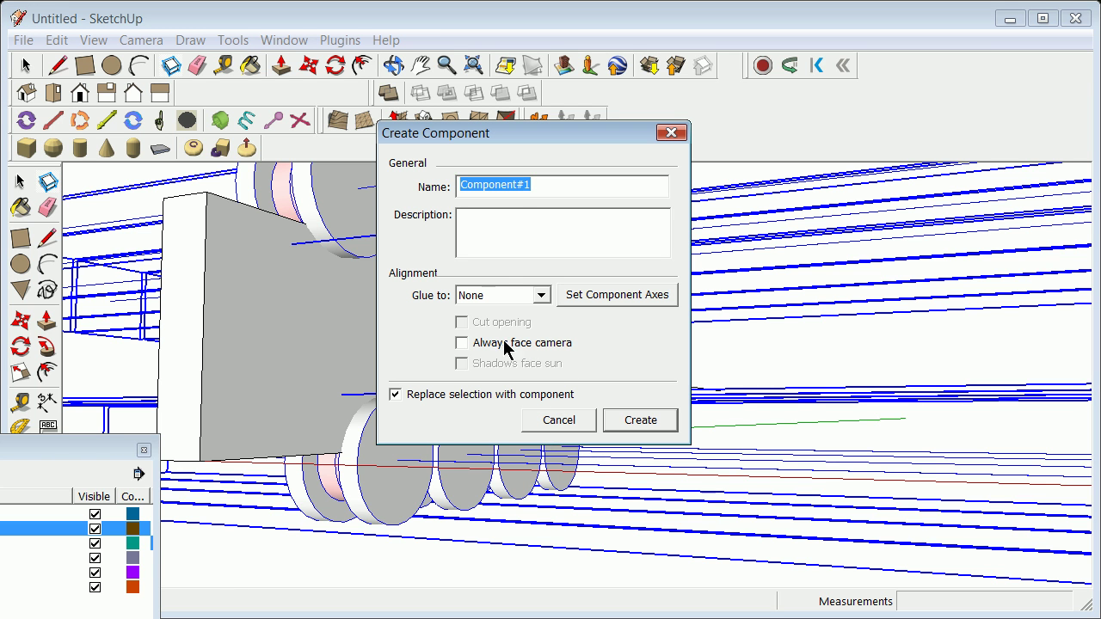
Name the component Wheel_Assembly_Full and create it, replacing the selected wheels.
left_click_drag(533, 186, 447, 191)
type("Wheel_A")
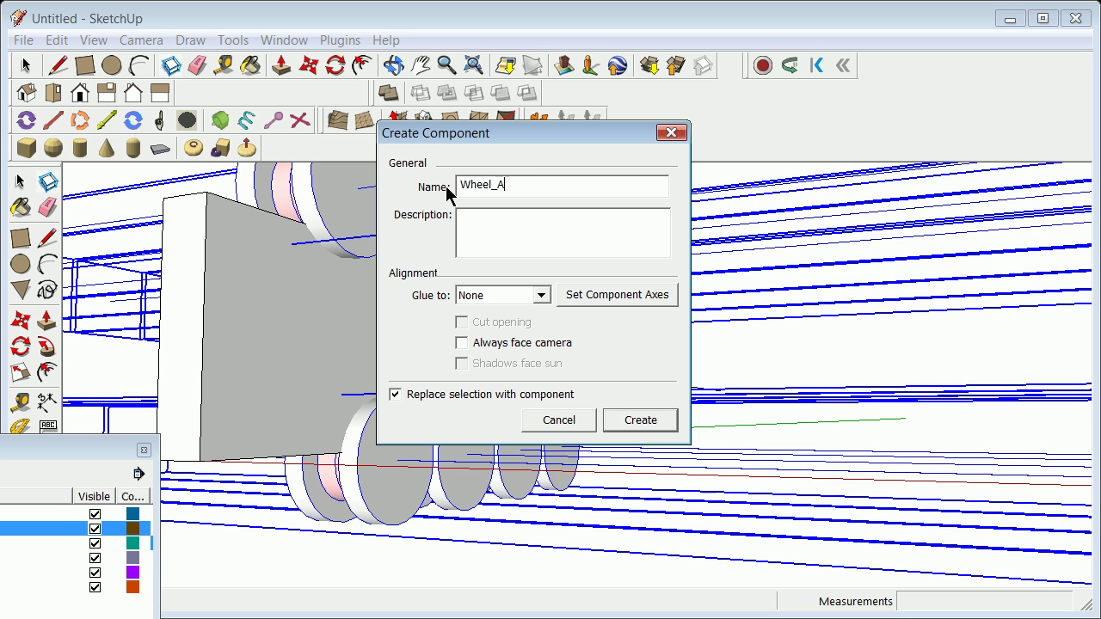
type("ssembly_Full")
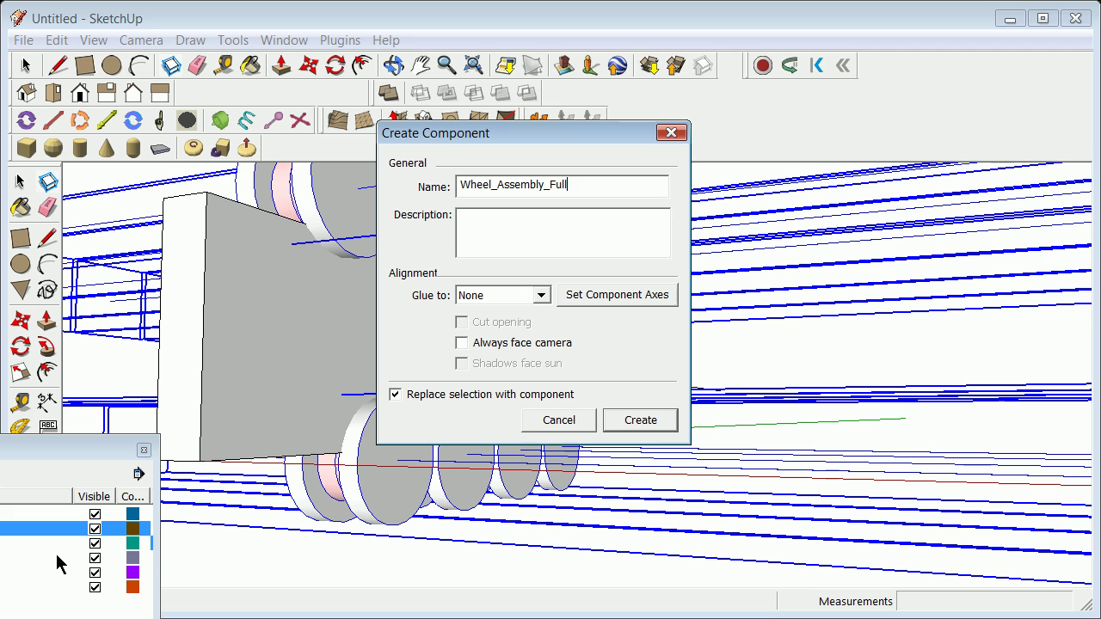
left_click(640, 419)
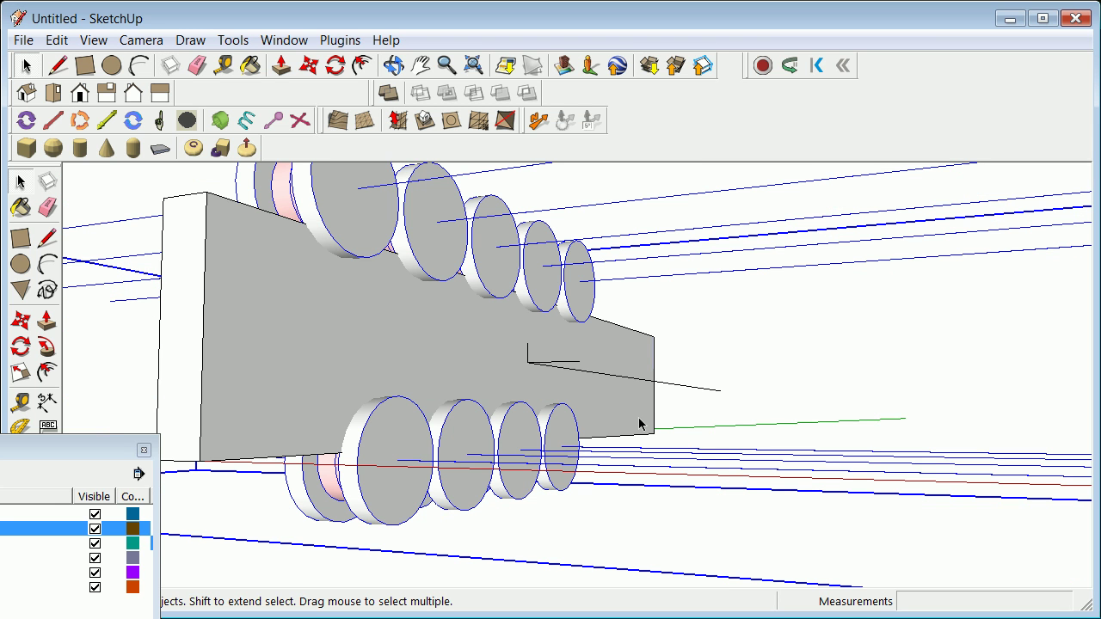
Move the Layers window clear of the drawing and camera tools it covers.
scroll(728, 363, "down", 6)
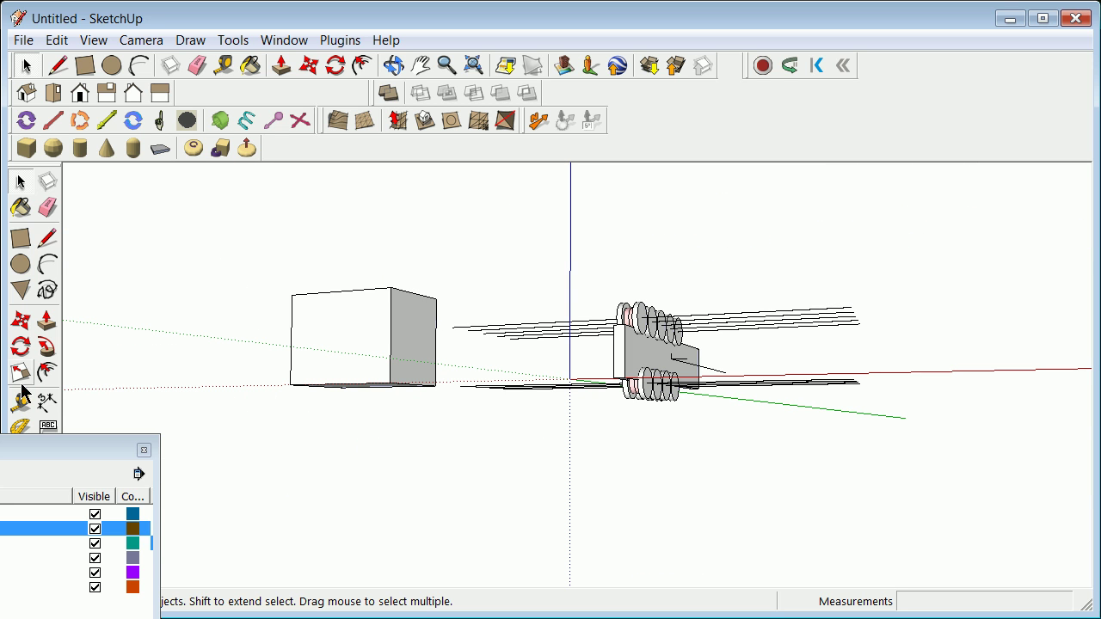
scroll(636, 361, "up", 5)
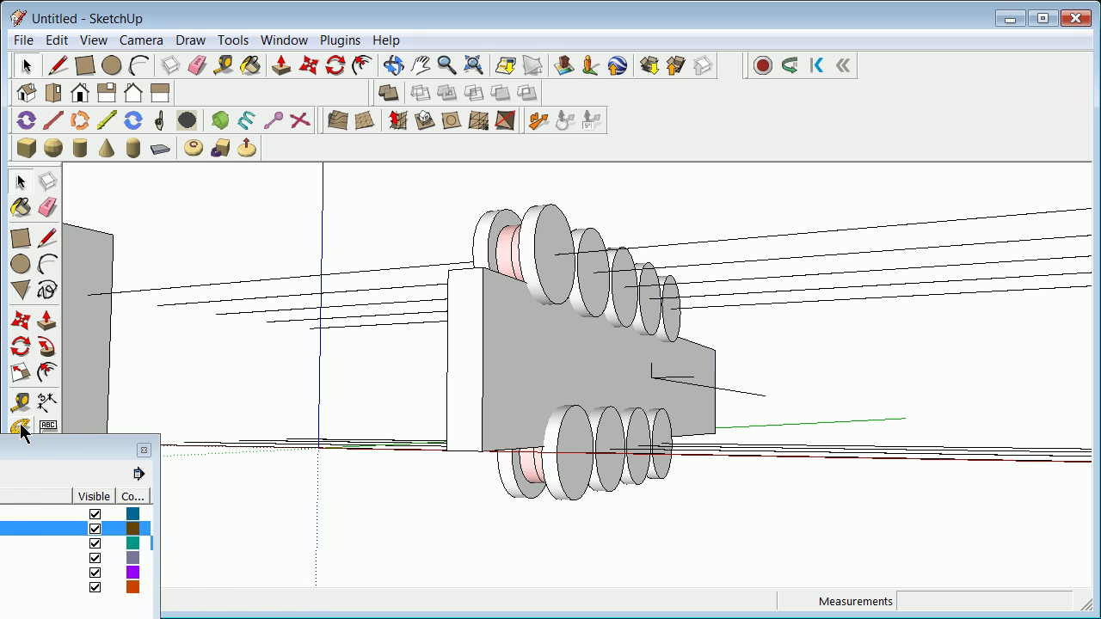
left_click_drag(27, 448, 70, 525)
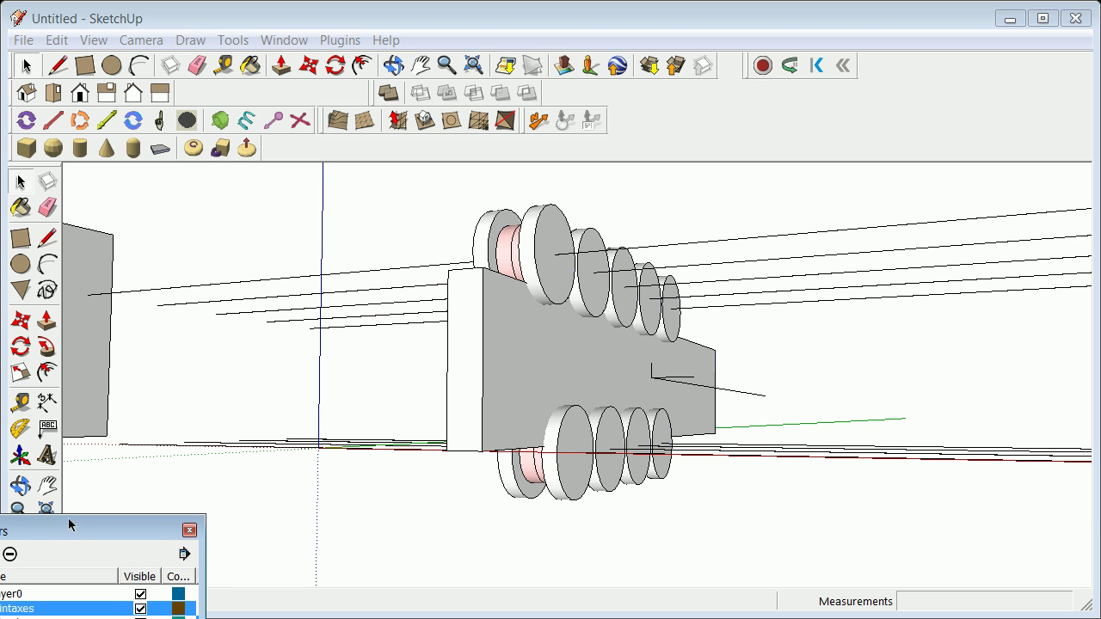
Select the Wheel_Assembly_Full component on the long block and copy it 2 m along the green axis.
left_click(21, 486)
left_click_drag(398, 373, 510, 368)
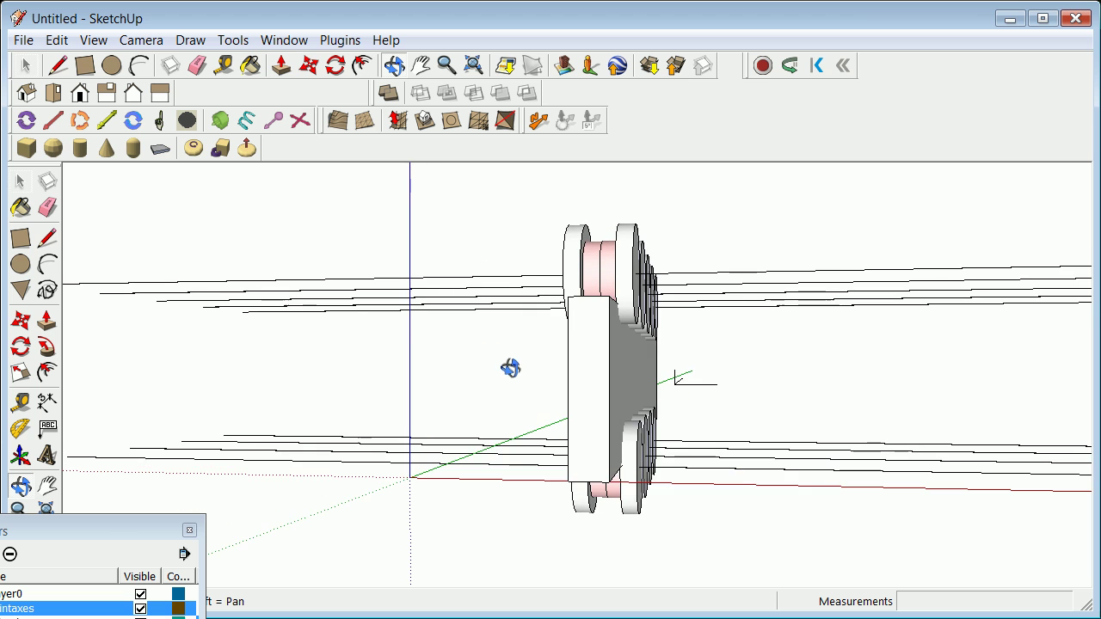
left_click_drag(625, 427, 362, 331)
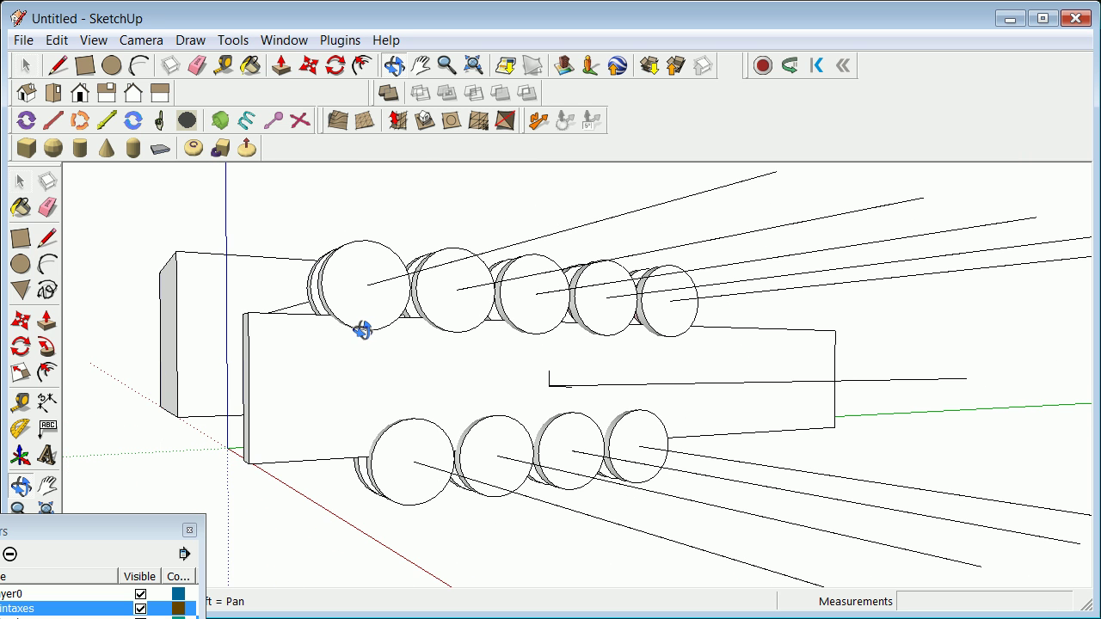
left_click(24, 182)
left_click(353, 310)
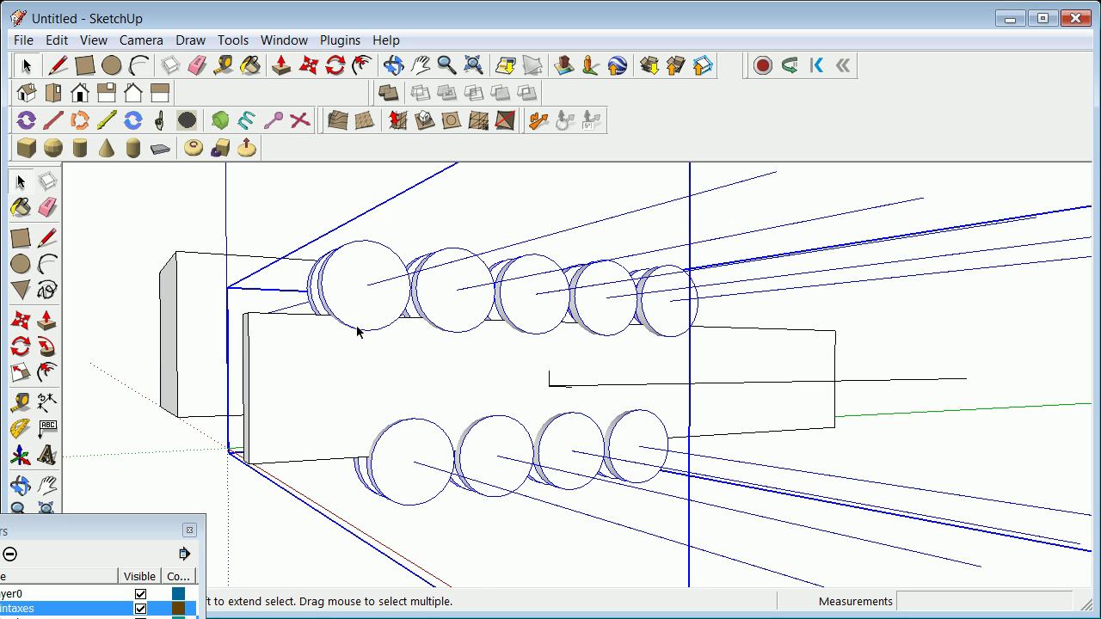
scroll(269, 466, "down", 4)
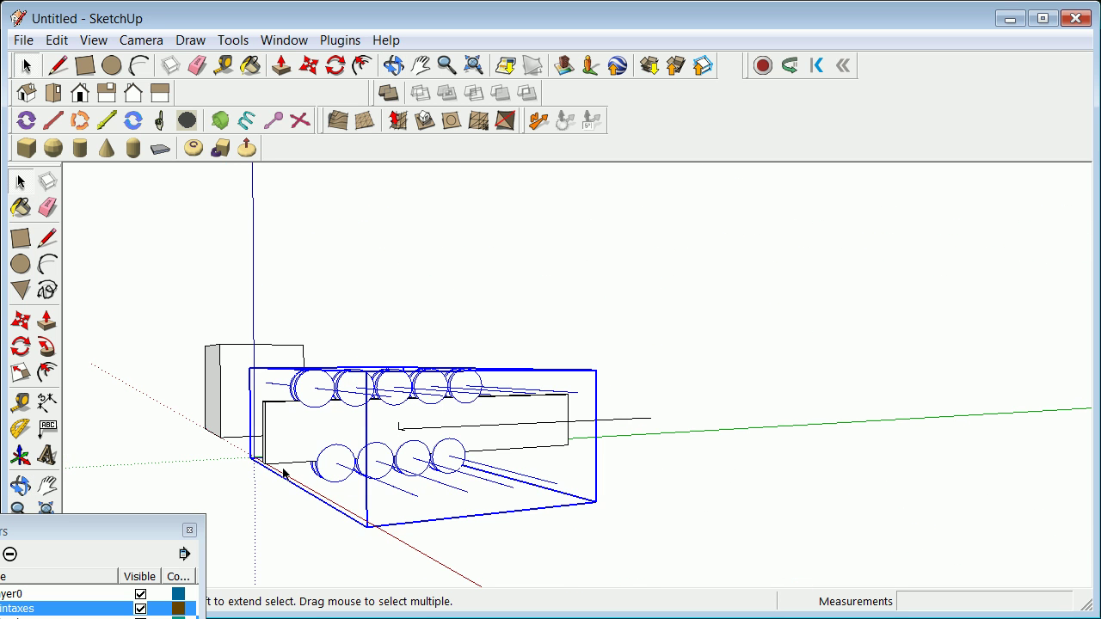
left_click(332, 493)
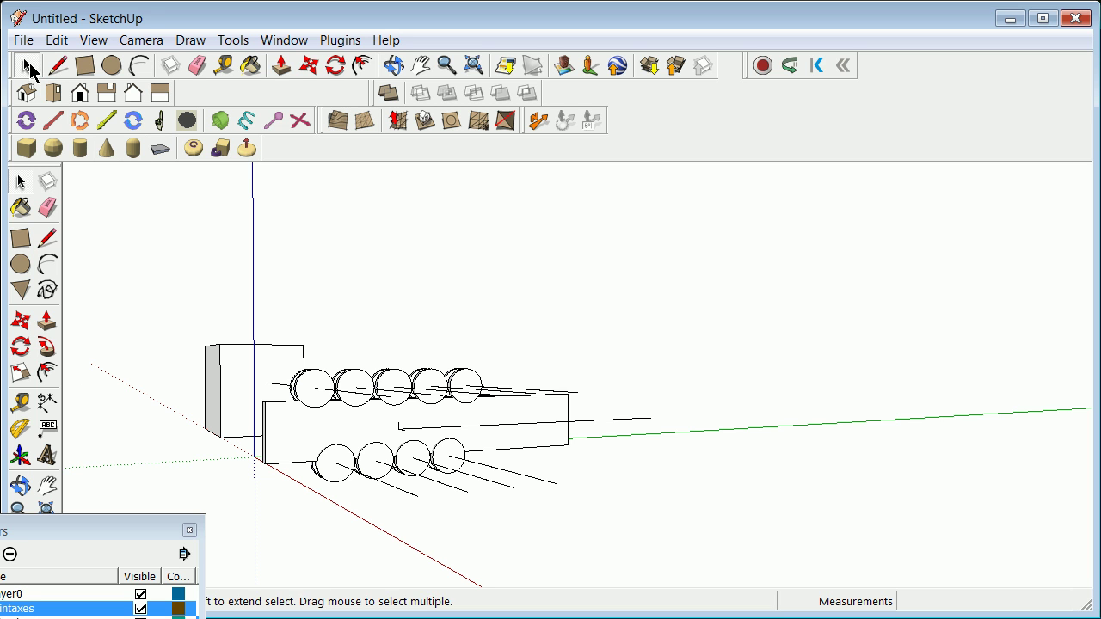
left_click(351, 375)
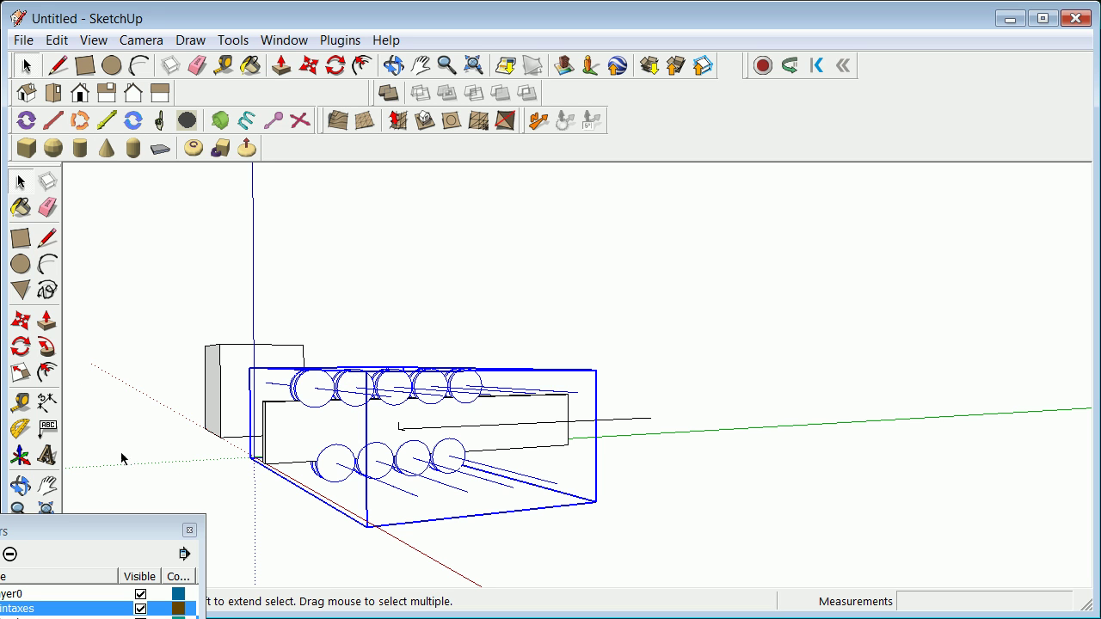
left_click(21, 321)
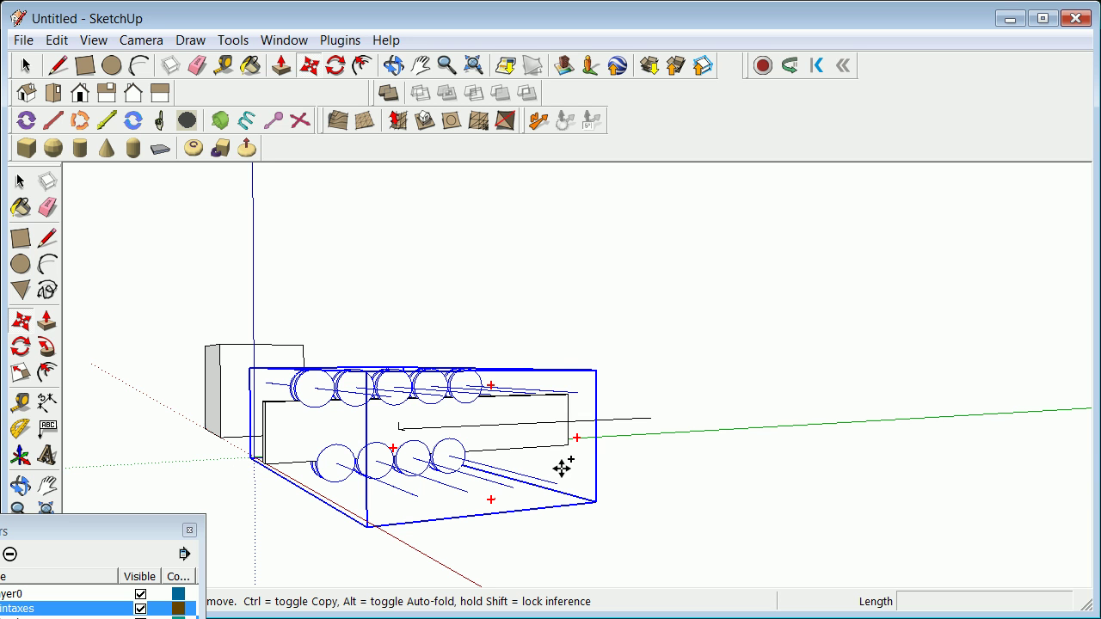
left_click(628, 467)
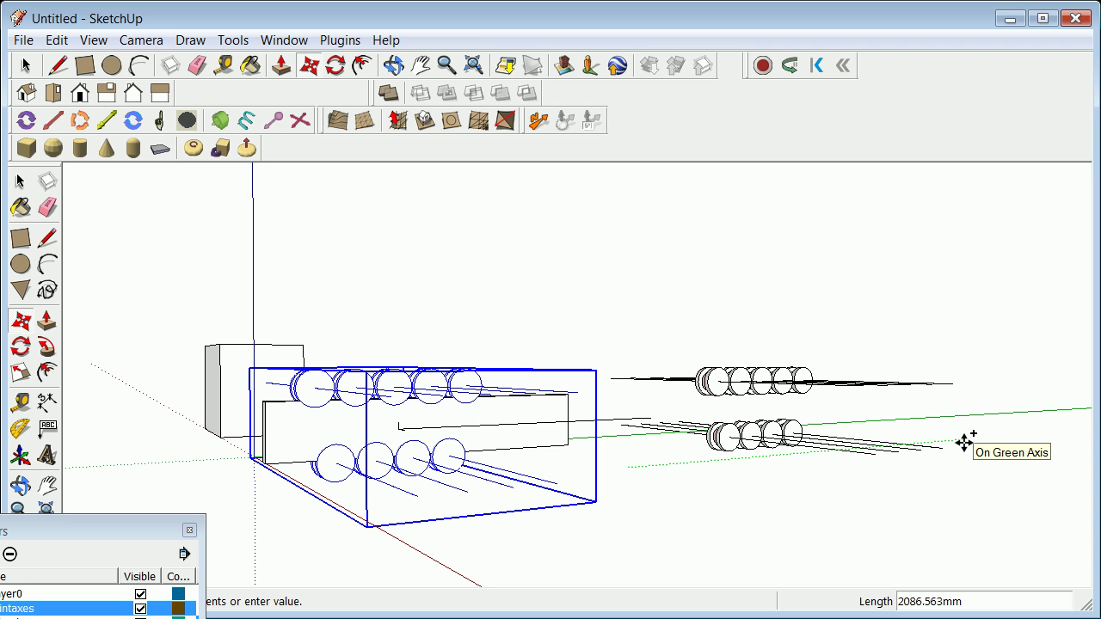
type("2m")
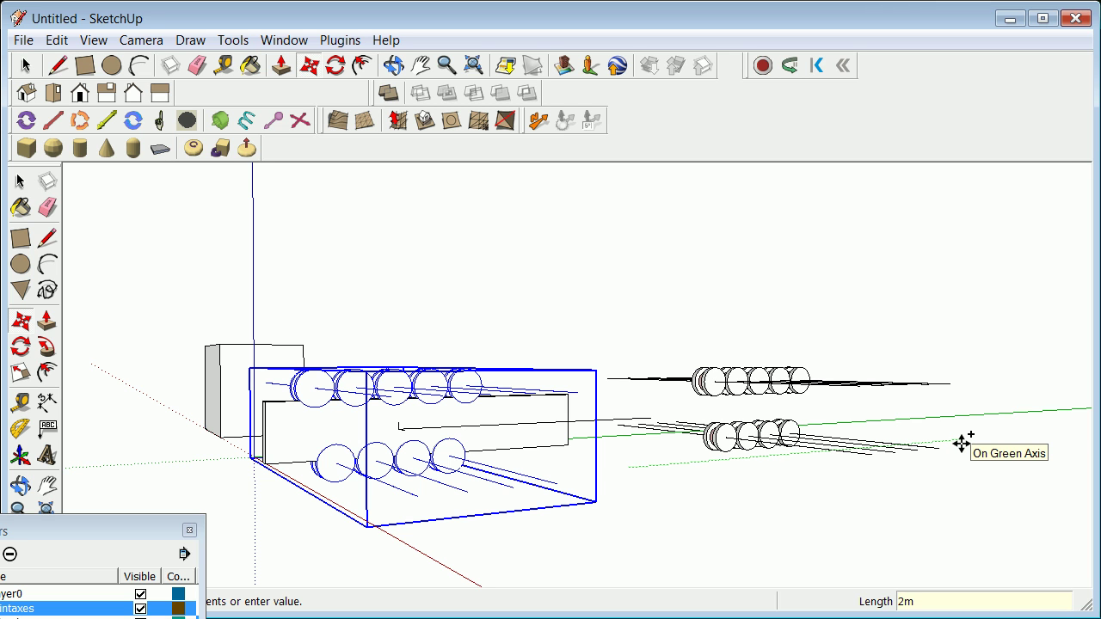
key("Return")
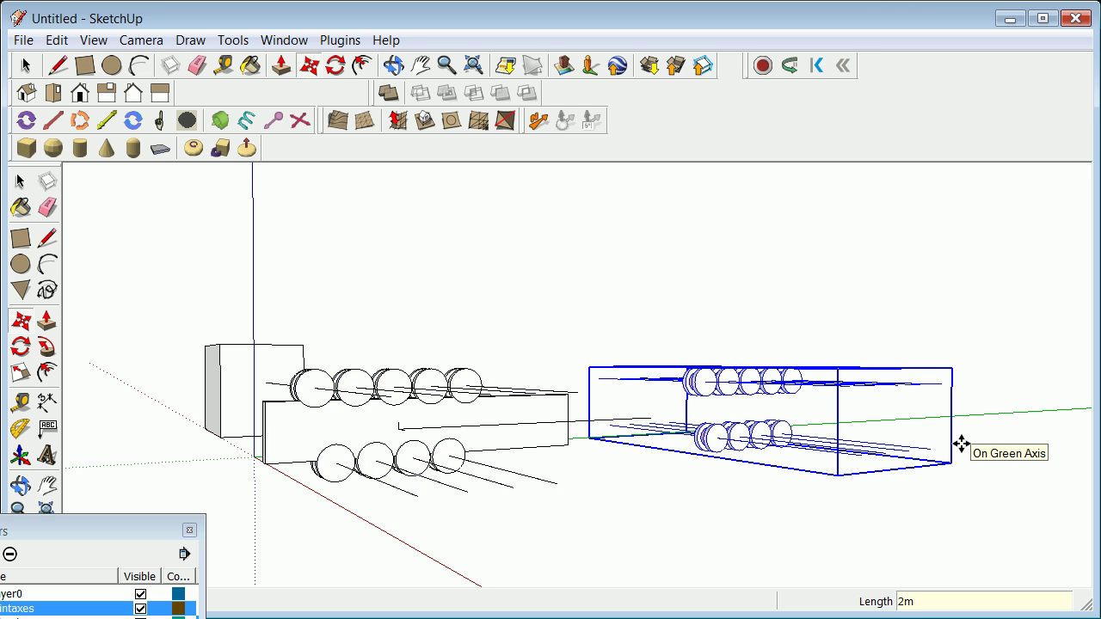
Repeat the wheel assembly copy as a linear array of 30 copies at the same spacing.
type("30x")
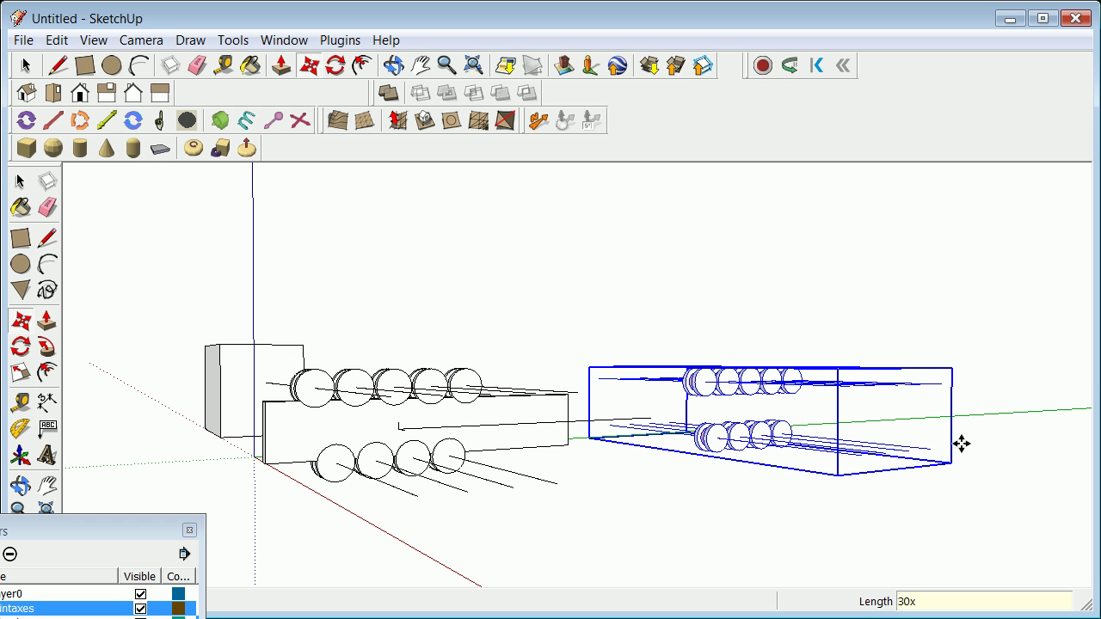
key("Return")
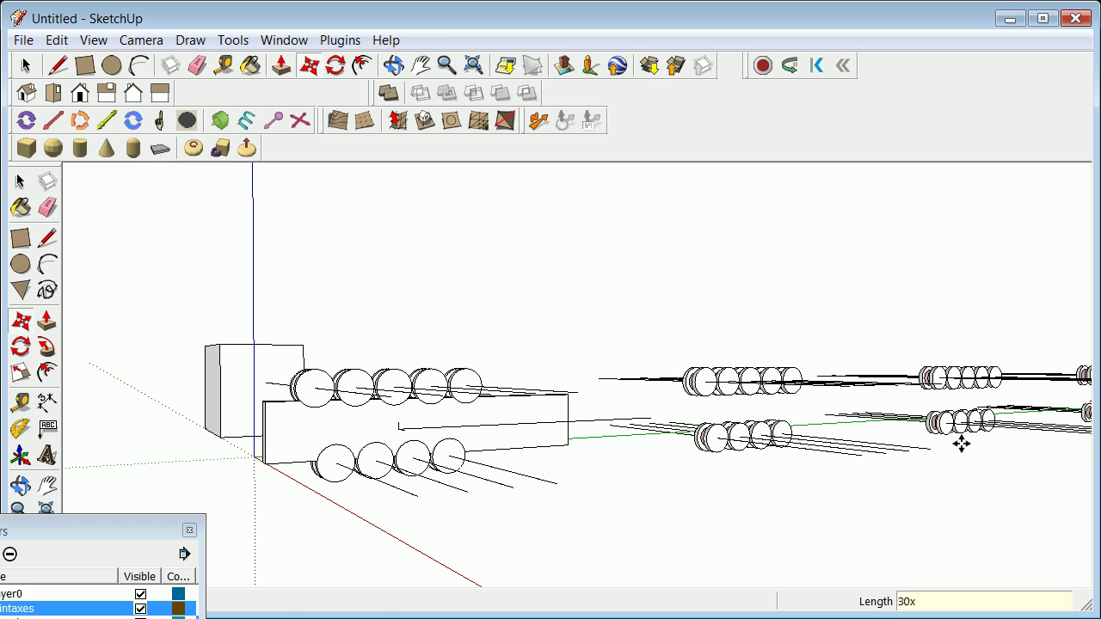
left_click(19, 486)
left_click_drag(333, 453, 516, 472)
scroll(568, 482, "up", 3)
scroll(557, 480, "down", 1)
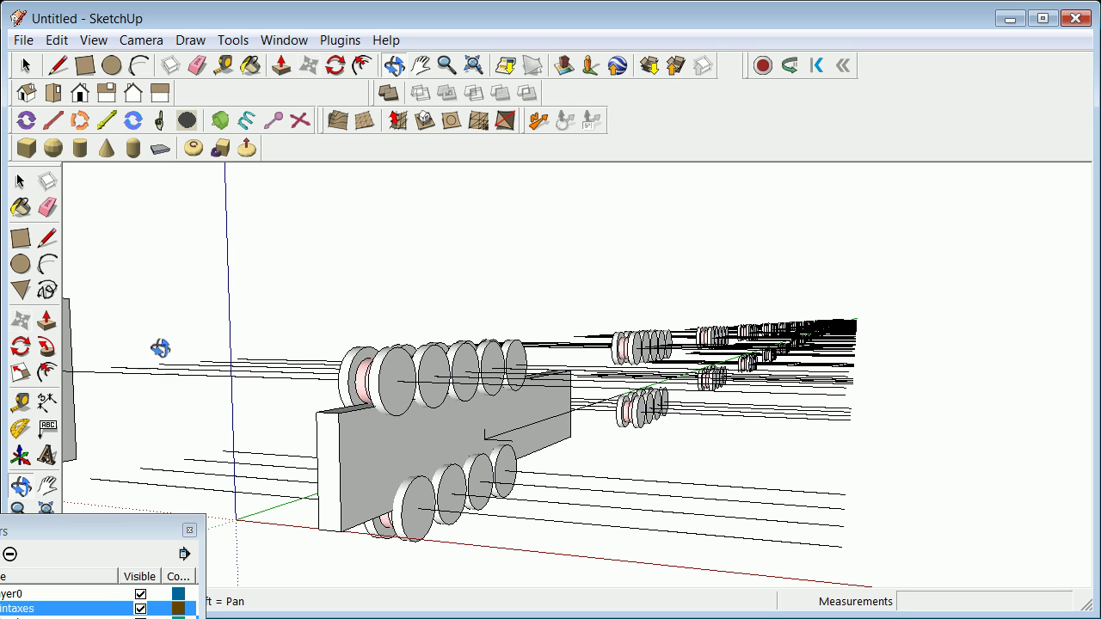
Bring the full Layers list into view and make schweeb the active layer.
left_click(140, 609)
left_click(658, 231)
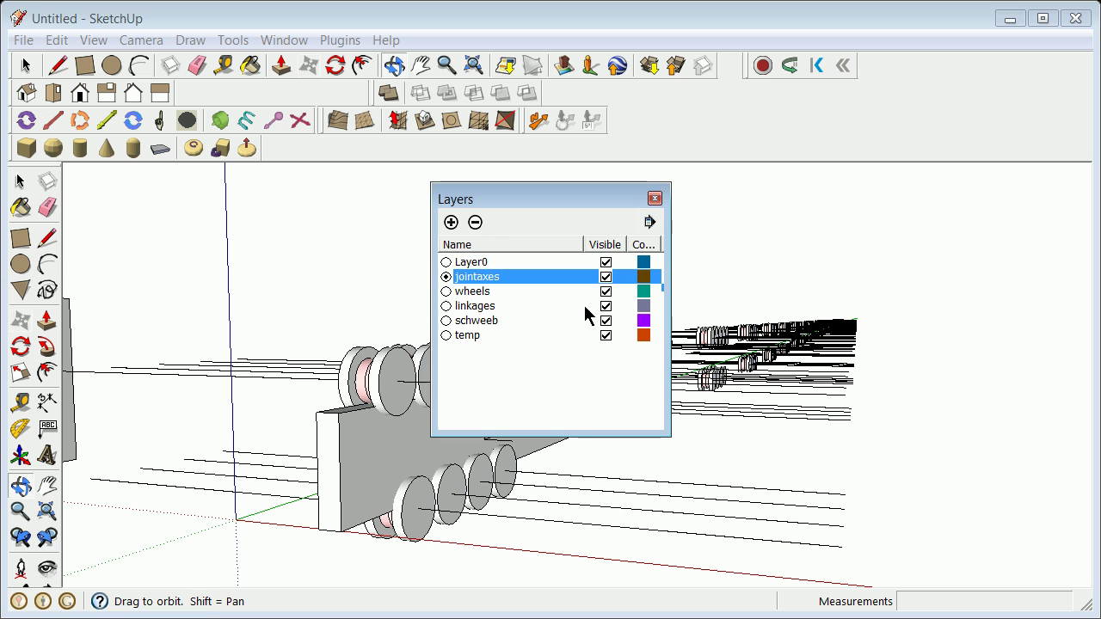
left_click(445, 321)
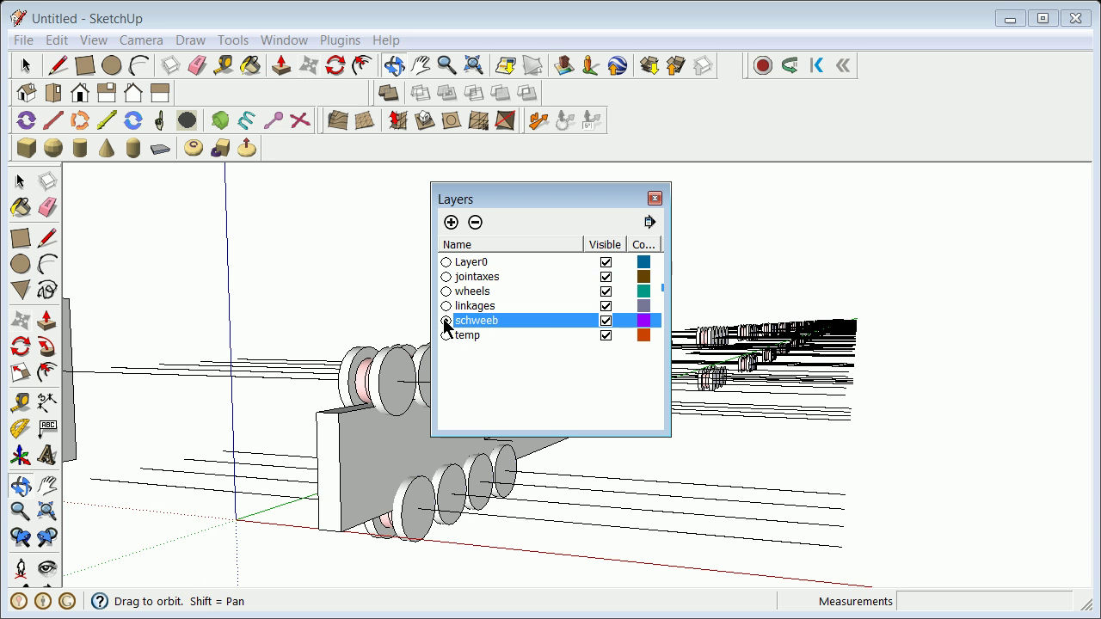
Try hiding the joint axes by toggling the visibility of the jointaxes layer, and restore its visibility.
left_click(605, 277)
left_click(605, 277)
left_click(605, 277)
left_click(606, 277)
left_click(605, 277)
left_click(602, 278)
left_click(602, 278)
left_click(602, 277)
Move the Layers window clear of the long block and its wheels.
left_click_drag(534, 198, 183, 201)
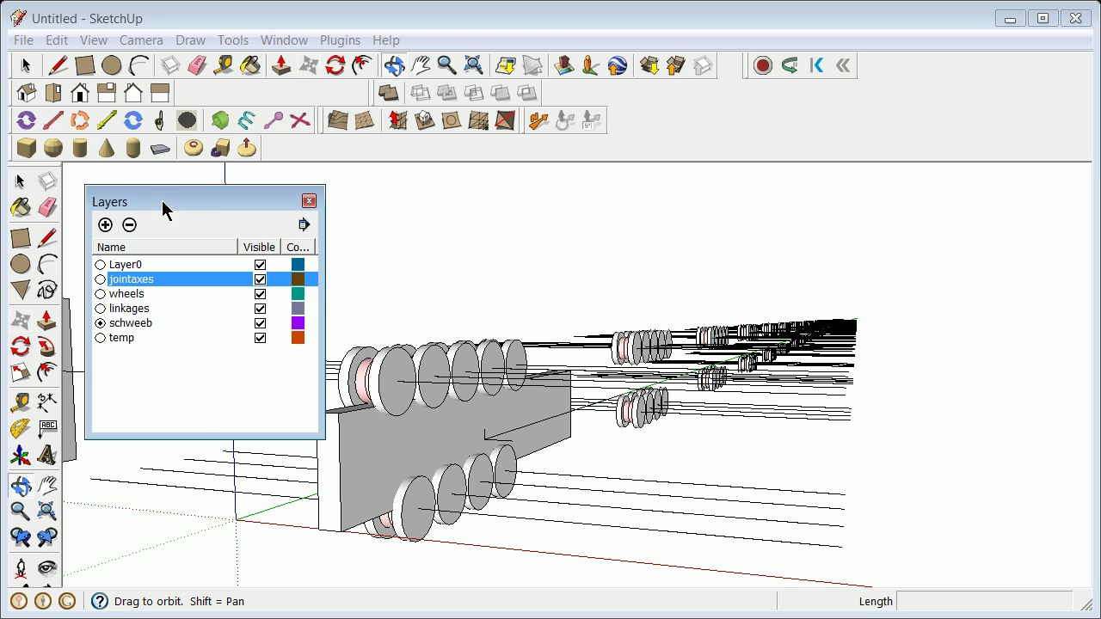
left_click_drag(165, 210, 816, 419)
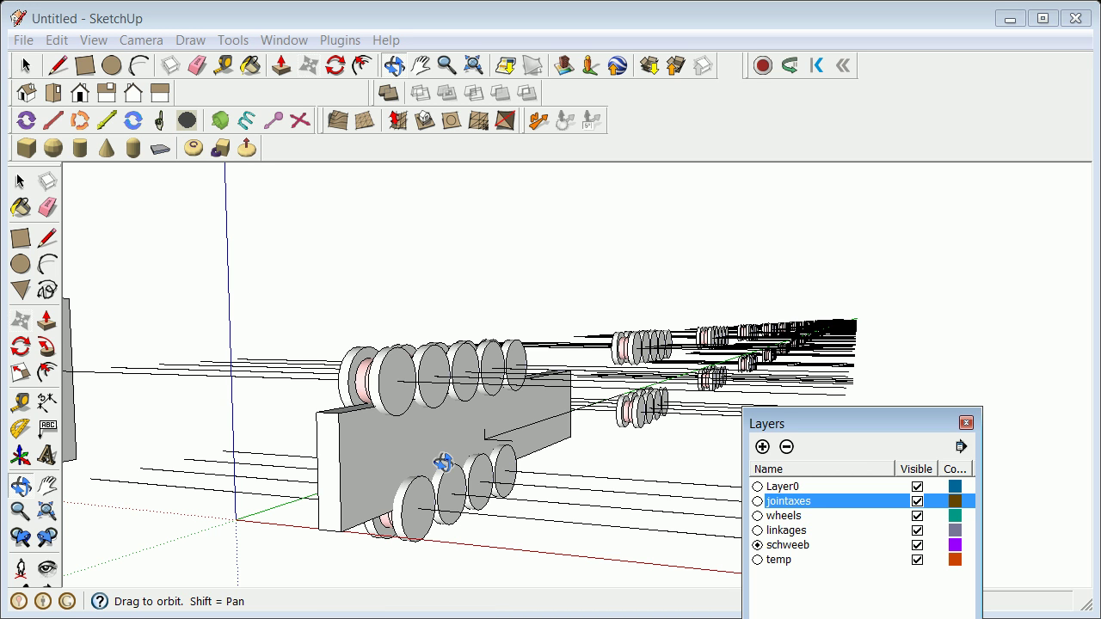
Save the model as a SketchUp file in the Documents folder under the name schweeb_30,min.
left_click(21, 41)
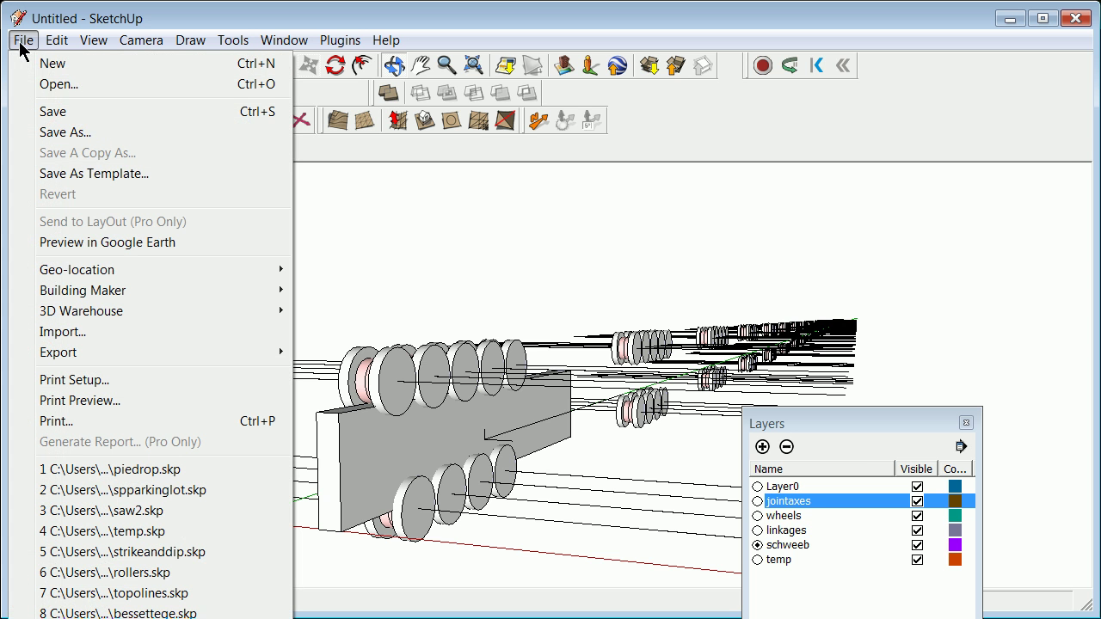
left_click(86, 134)
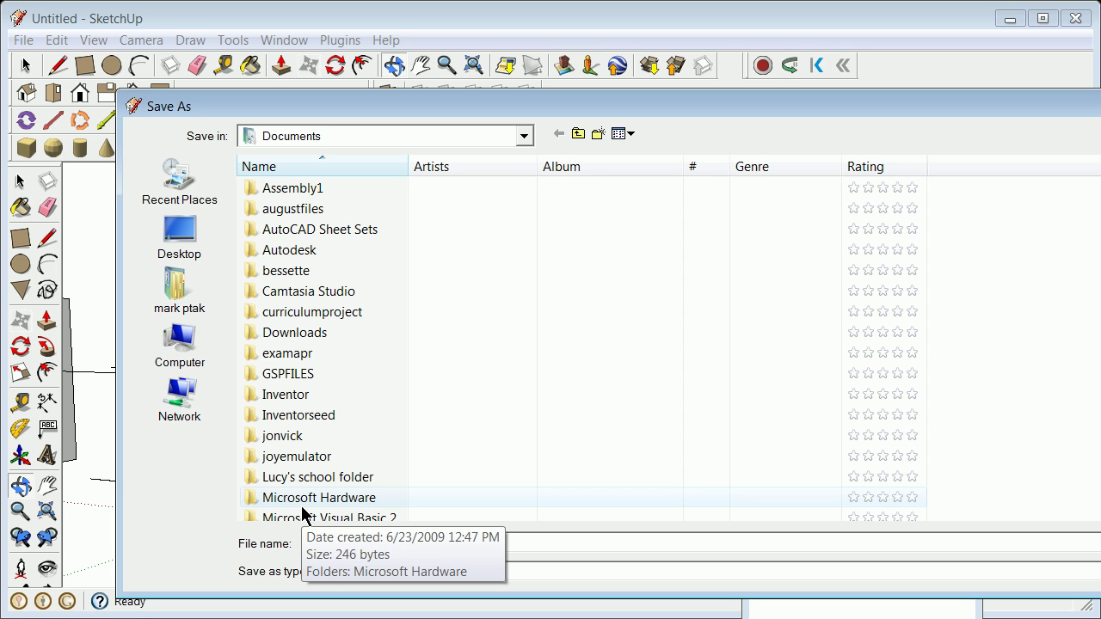
type("schwee")
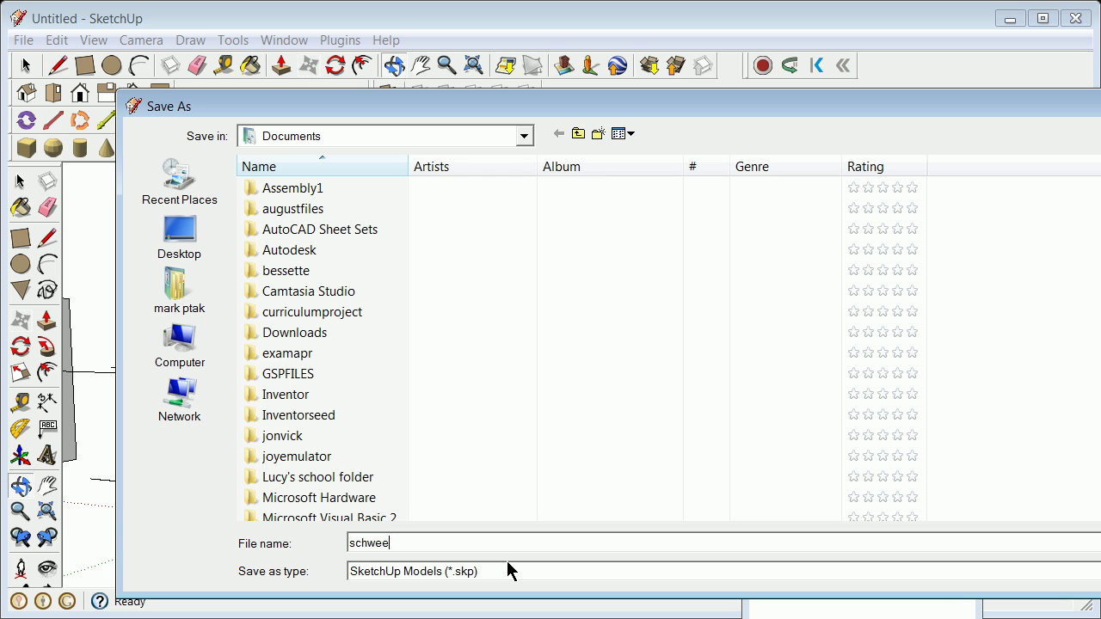
type("b_30,o")
key("BackSpace")
type("min")
key("Return")
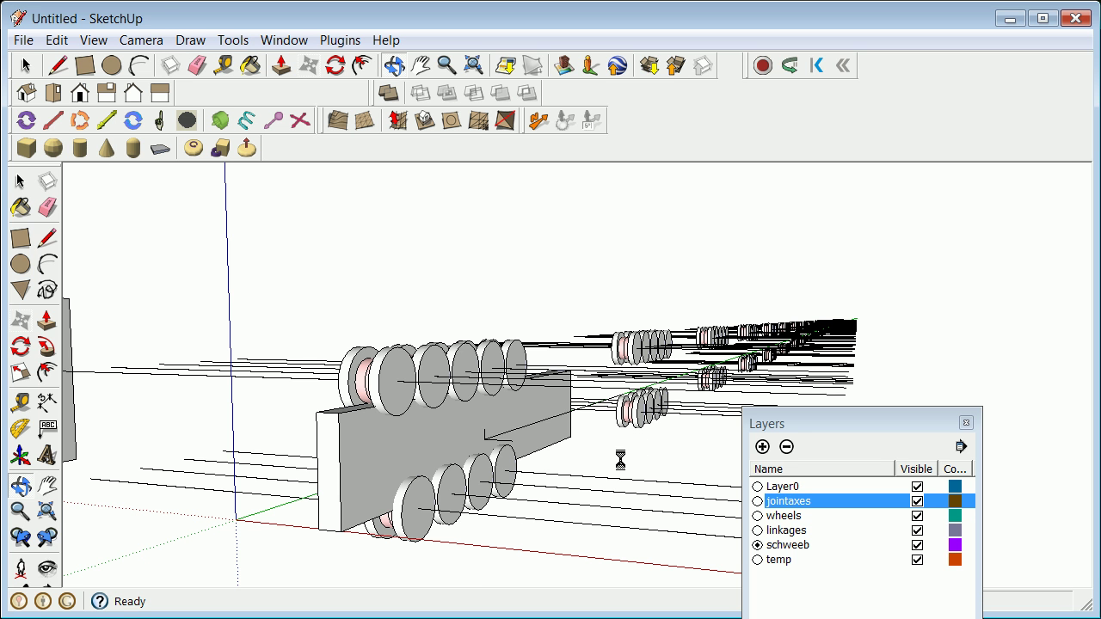